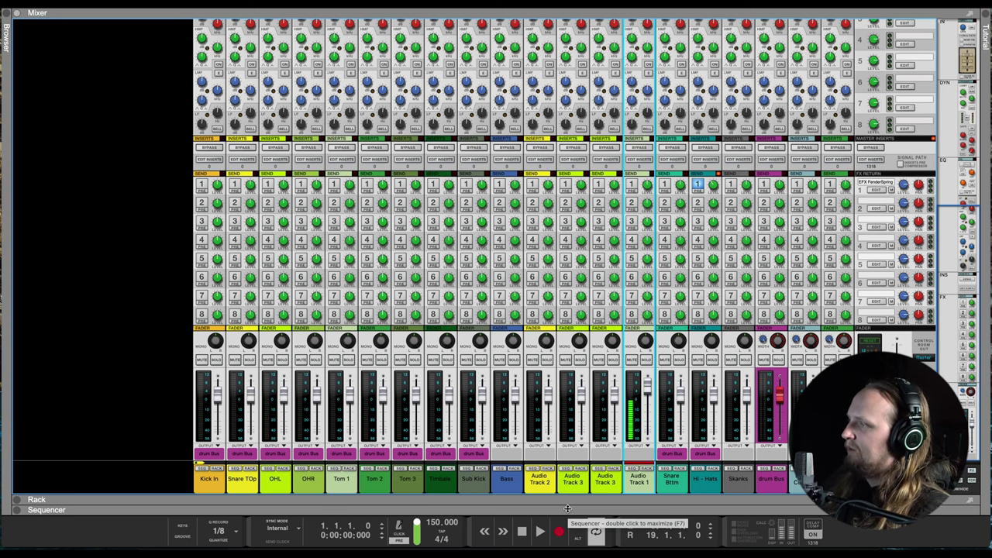
- Play back the full mix for a few bars and stop it
mouse_move(569, 511)
left_mouse_down()
mouse_move(566, 472)
mouse_move(566, 524)
left_mouse_up()
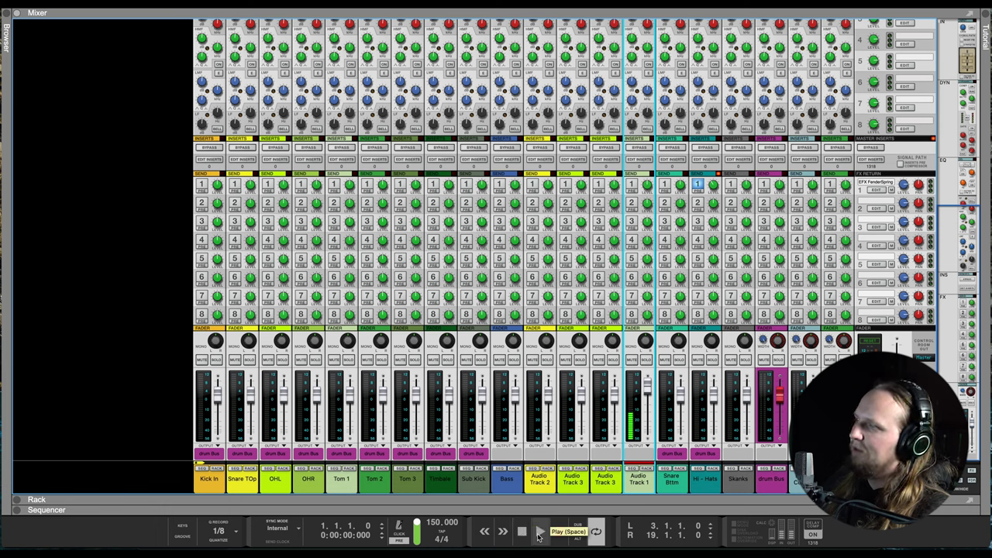
left_click(541, 533)
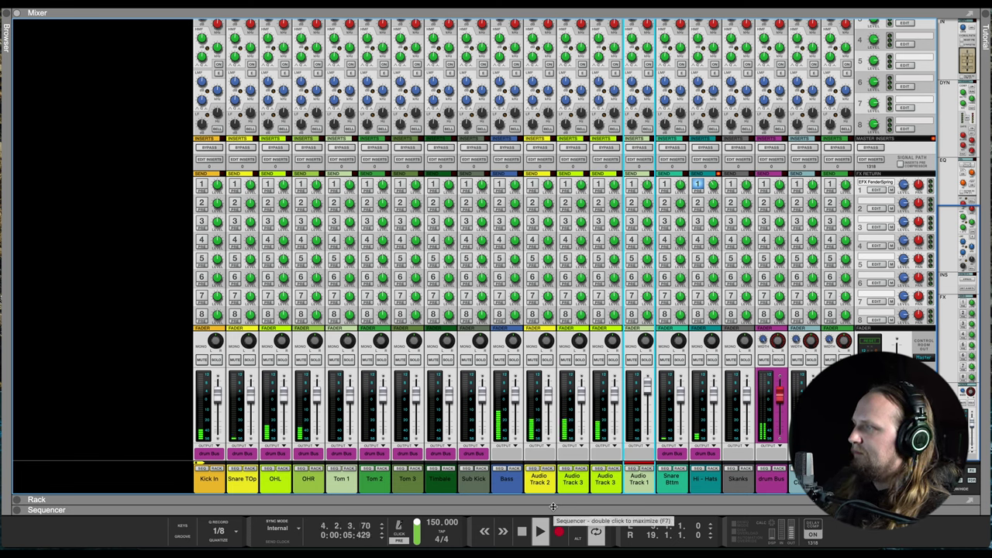
left_click(523, 533)
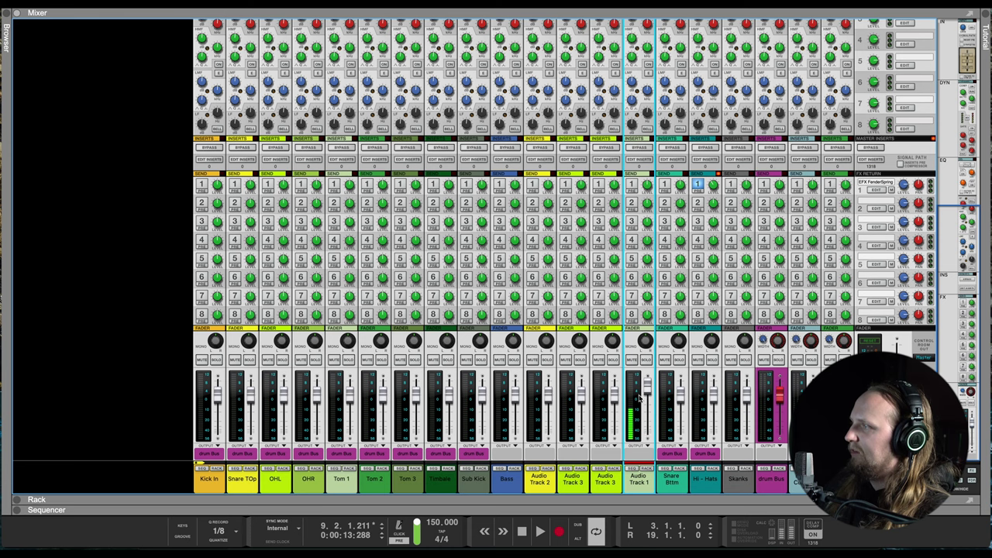
- Move the Audio Track 1 channel ahead of Kick In, start playback, and solo both channels
left_click_drag(637, 481, 198, 480)
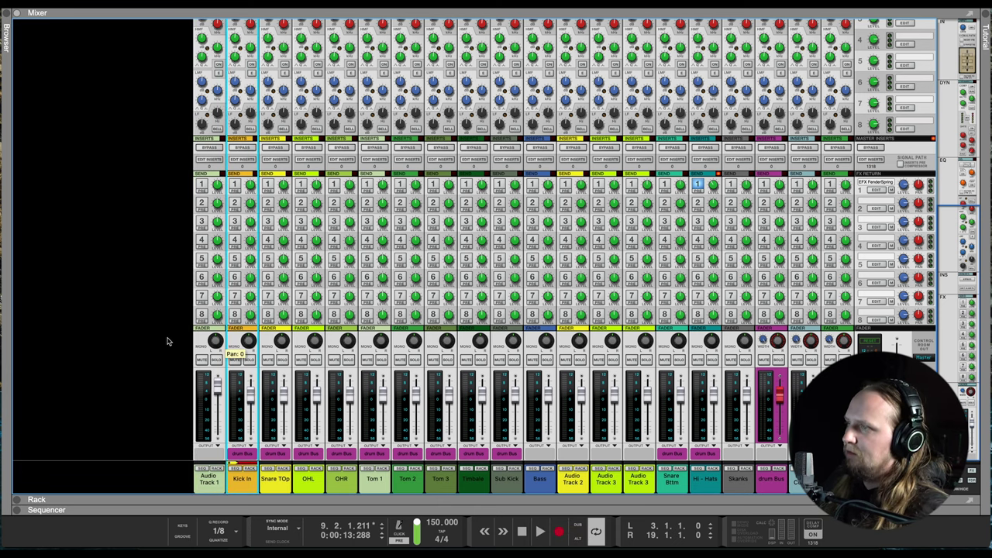
key("space")
left_click(218, 360)
left_click(249, 361)
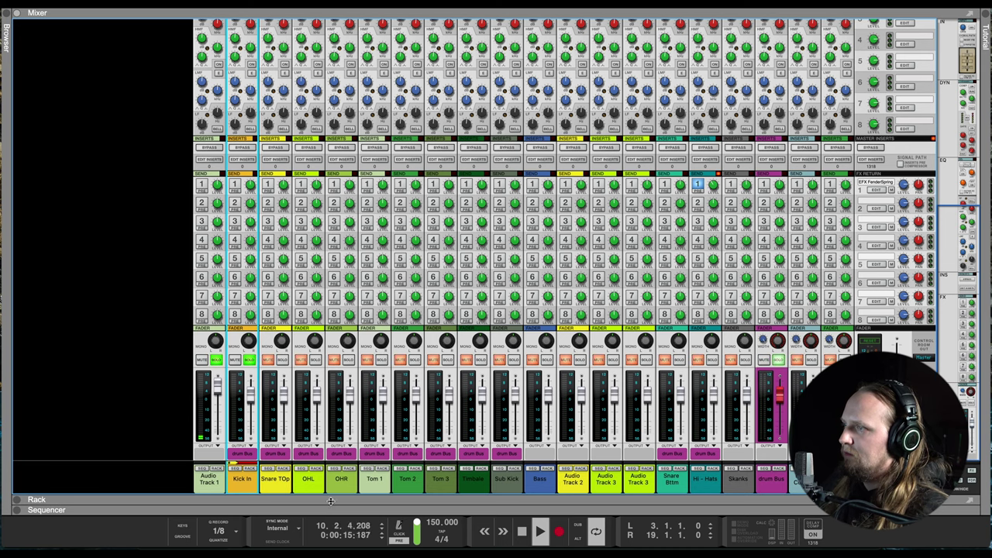
- Show the Kick In track in the rack and insert a Lindell 80 Channel effect on it
left_click(249, 469)
right_click(83, 318)
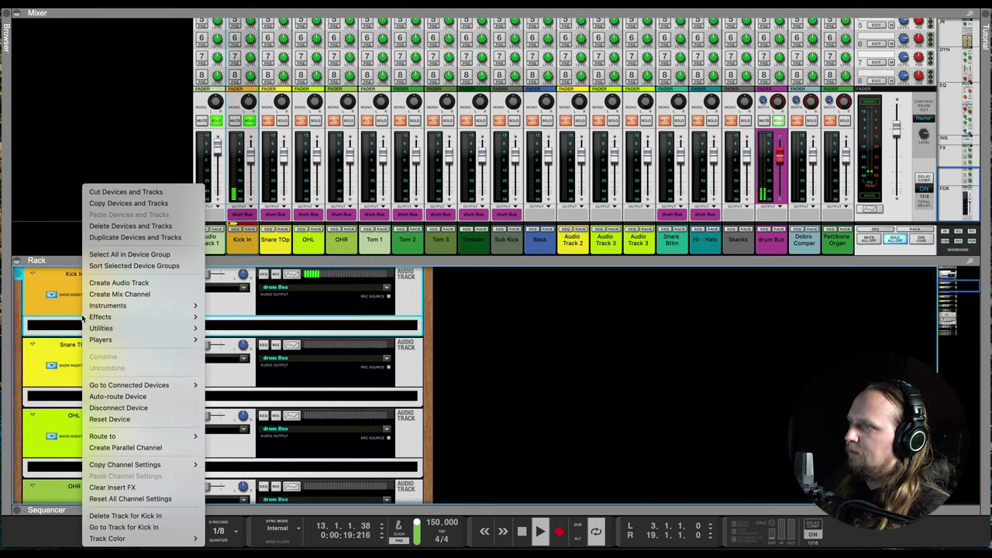
left_click(76, 306)
right_click(74, 305)
mouse_move(101, 317)
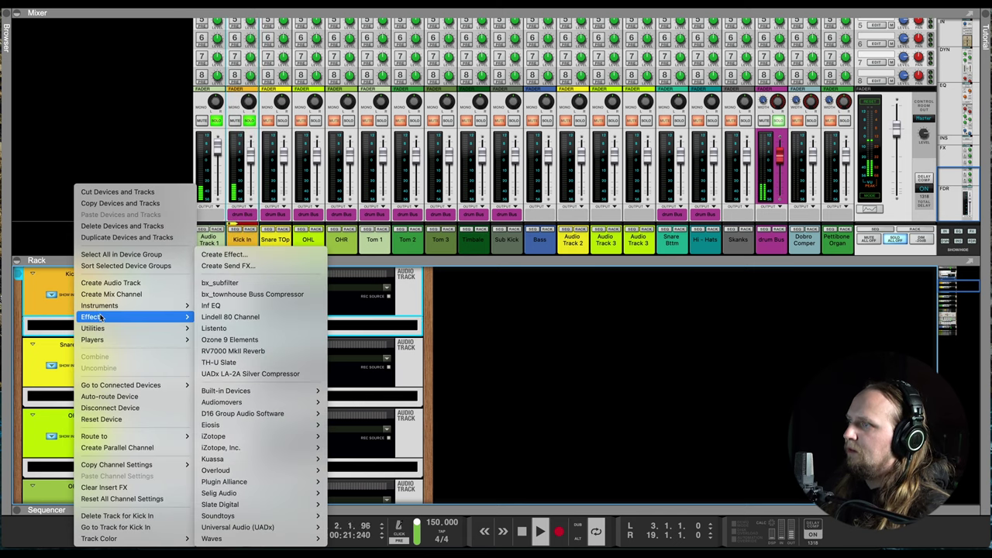
left_click(243, 318)
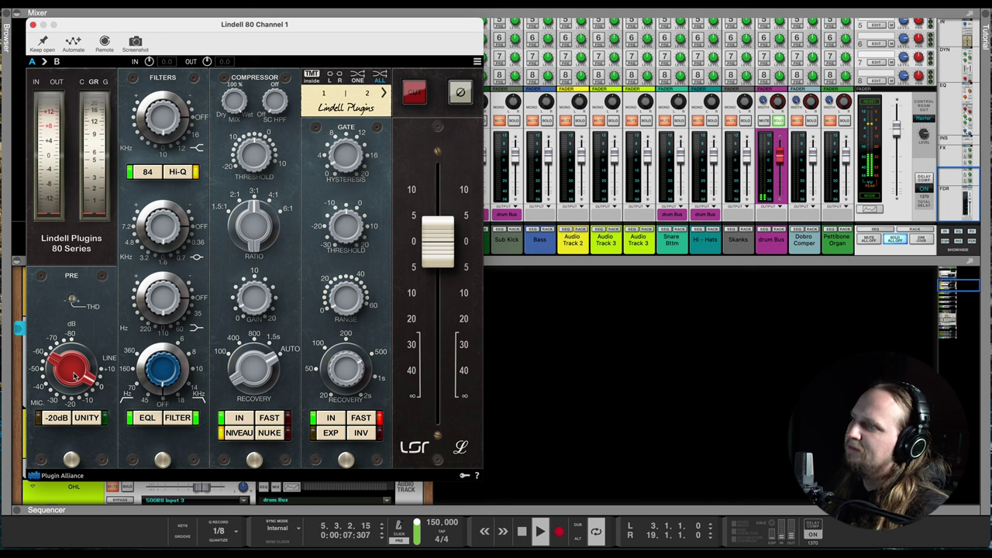
- Set the Kick In channel strip's preamp gain to about 14.5 dB and move the plugin window clear of the rack
mouse_move(74, 375)
left_mouse_down()
mouse_move(76, 355)
mouse_move(80, 374)
mouse_move(72, 369)
left_mouse_up()
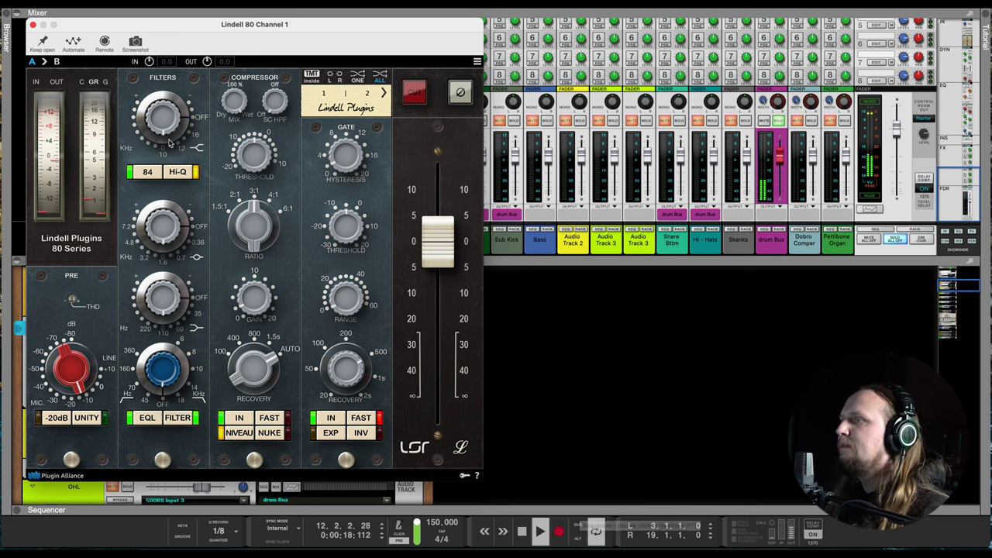
left_click_drag(76, 373, 80, 371)
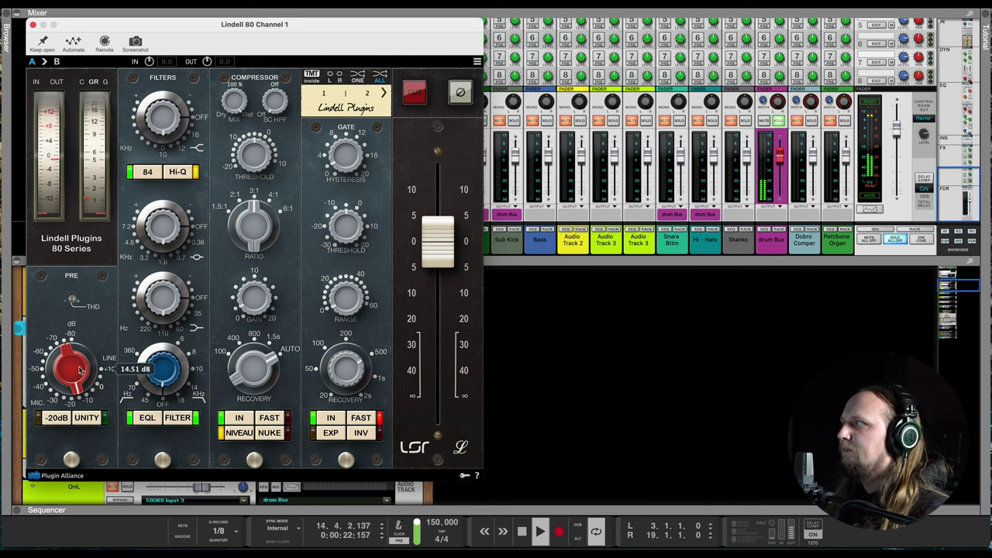
left_click_drag(350, 31, 570, 49)
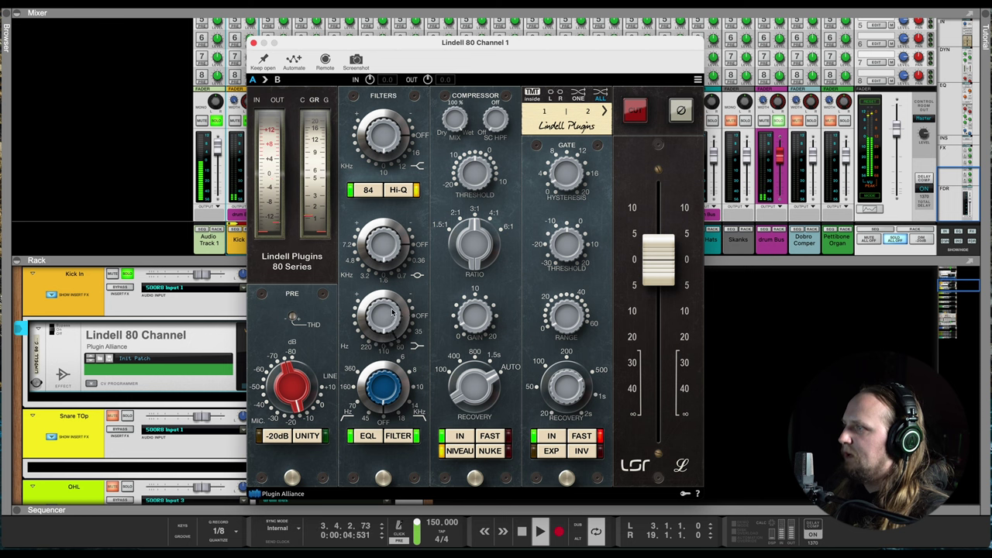
- Adjust the low, high and mid EQ bands on the Kick In channel strip
left_click_drag(387, 319, 381, 313)
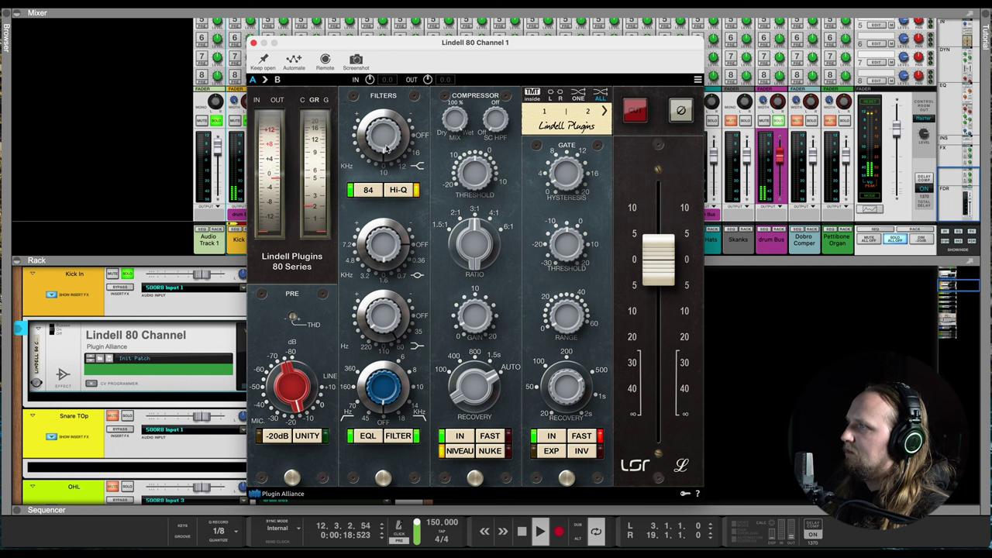
left_click_drag(385, 146, 393, 134)
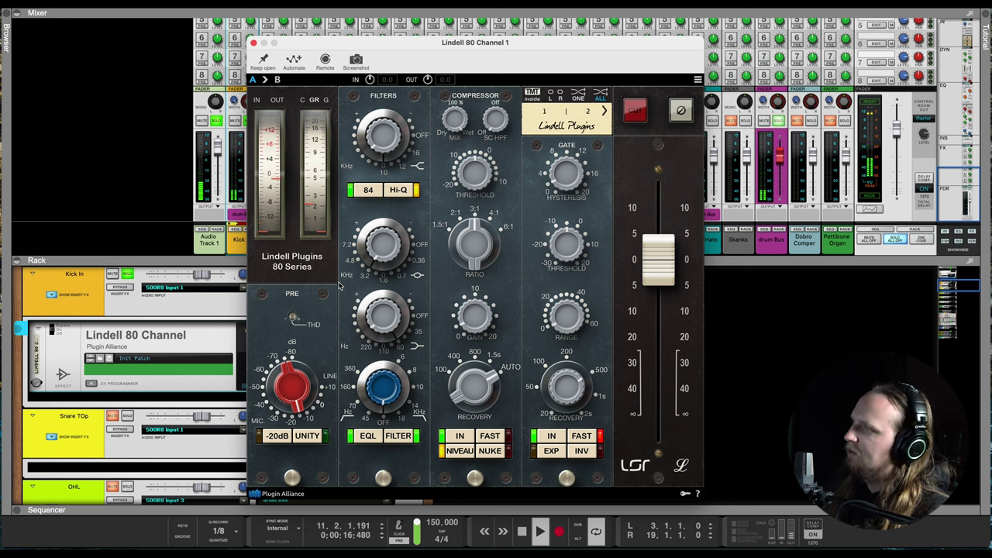
left_click_drag(388, 245, 390, 242)
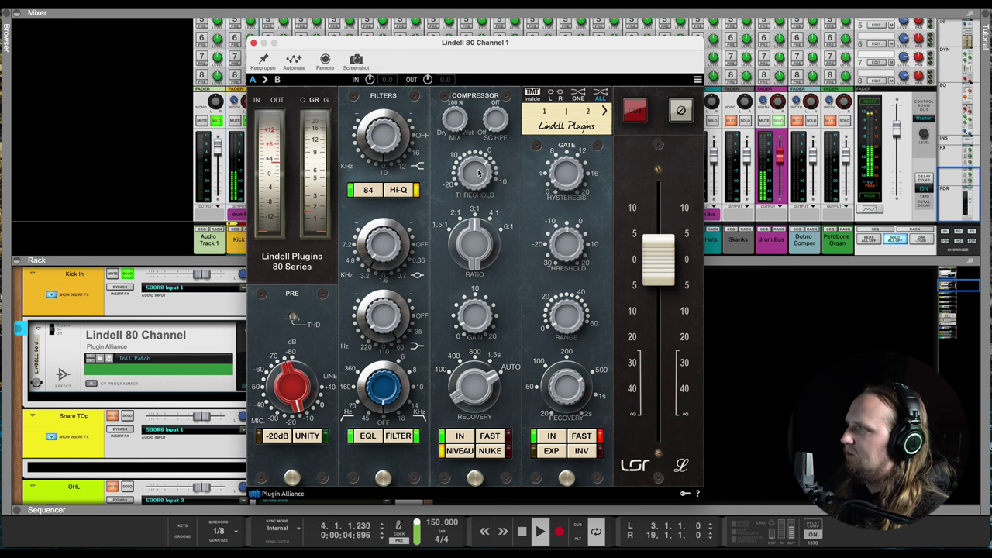
- Adjust the compressor threshold and gate range on the Kick In channel strip and close its window
left_click_drag(478, 173, 473, 180)
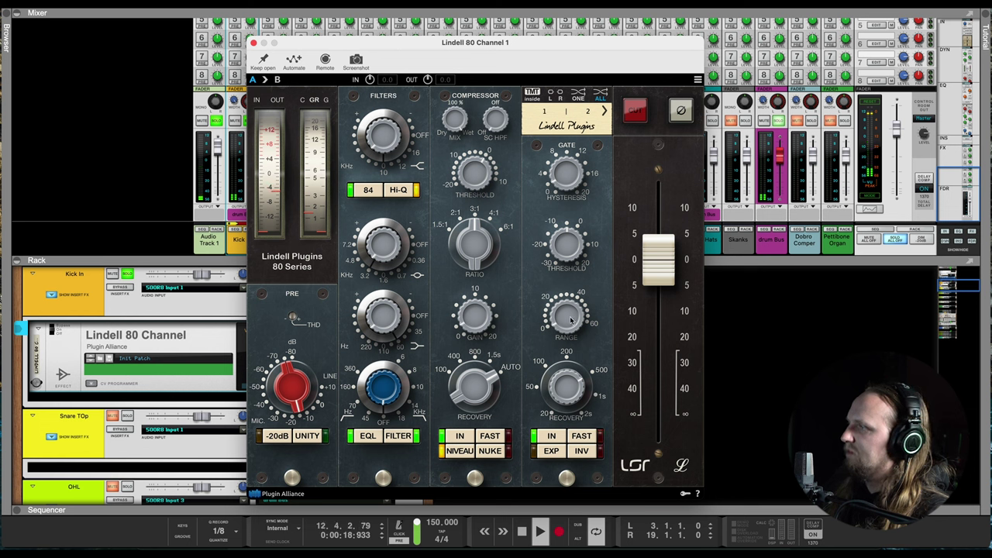
mouse_move(570, 320)
left_mouse_down()
mouse_move(571, 303)
mouse_move(565, 314)
left_mouse_up()
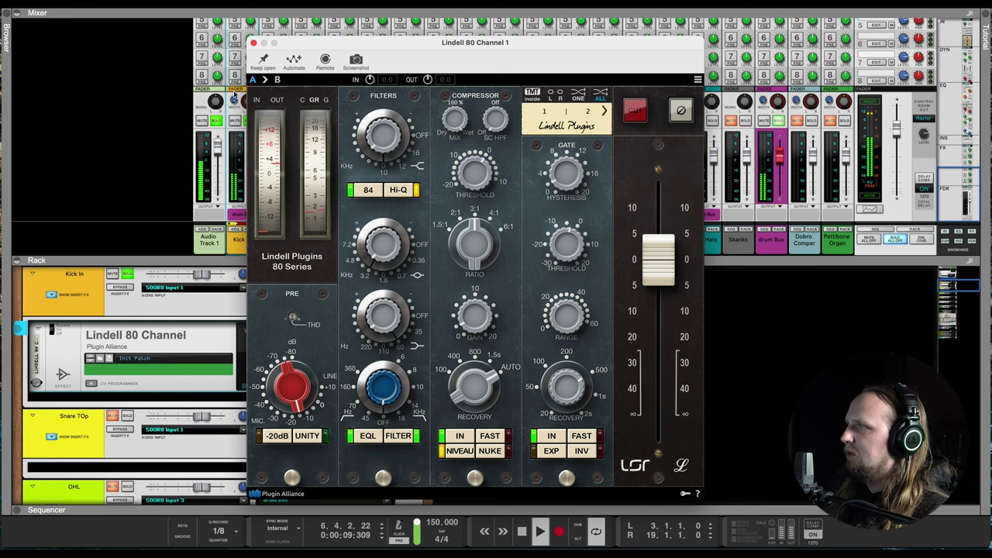
left_click(256, 43)
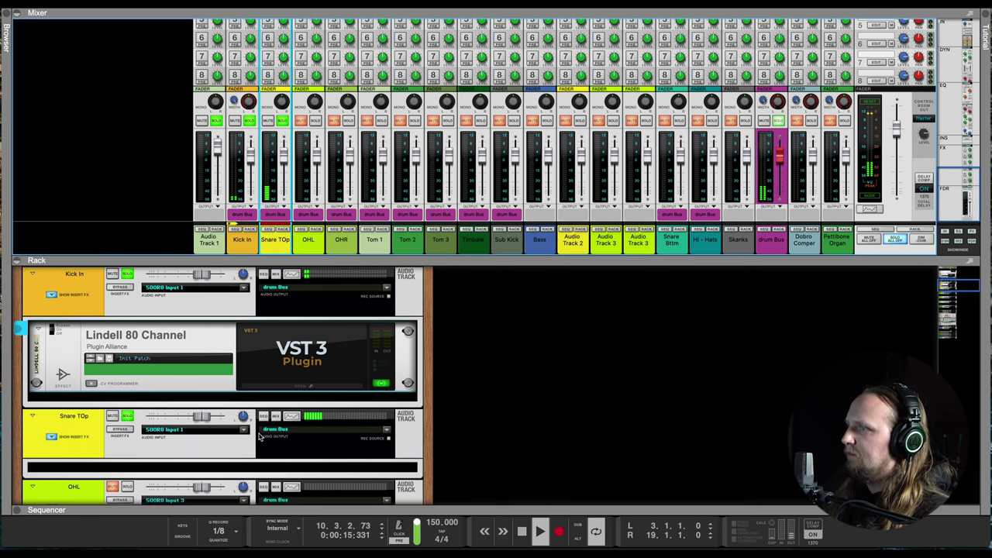
- Solo Snare TOp and insert a Lindell 80 Channel effect on its track
right_click(69, 434)
mouse_move(154, 318)
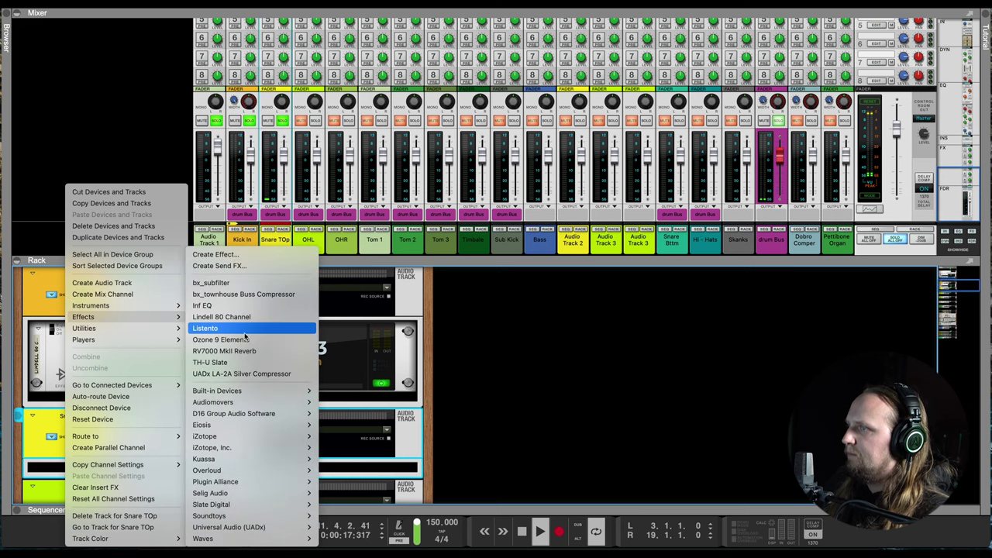
left_click(246, 318)
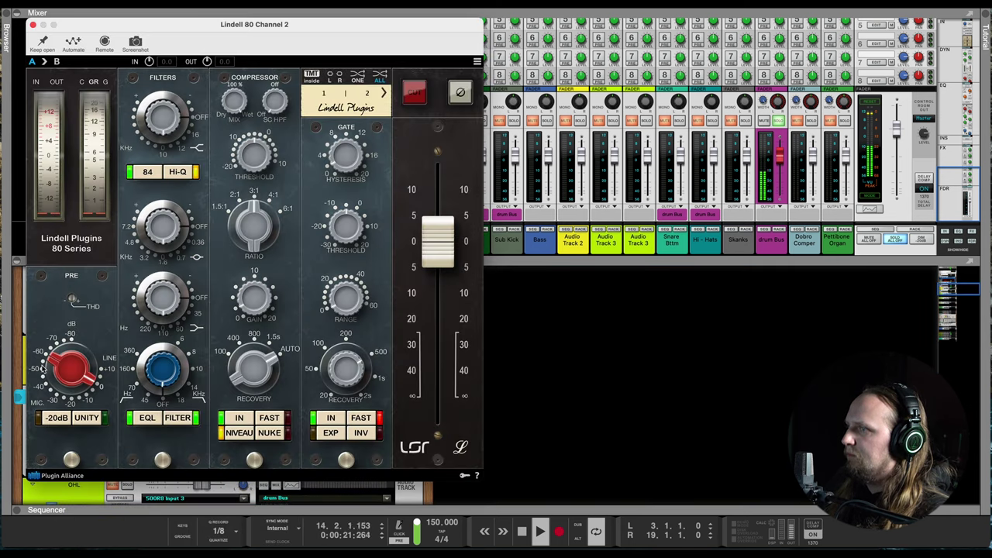
- Raise the preamp gain on the Snare TOp channel strip and leave its window
mouse_move(65, 371)
left_mouse_down()
mouse_move(74, 351)
mouse_move(75, 360)
left_mouse_up()
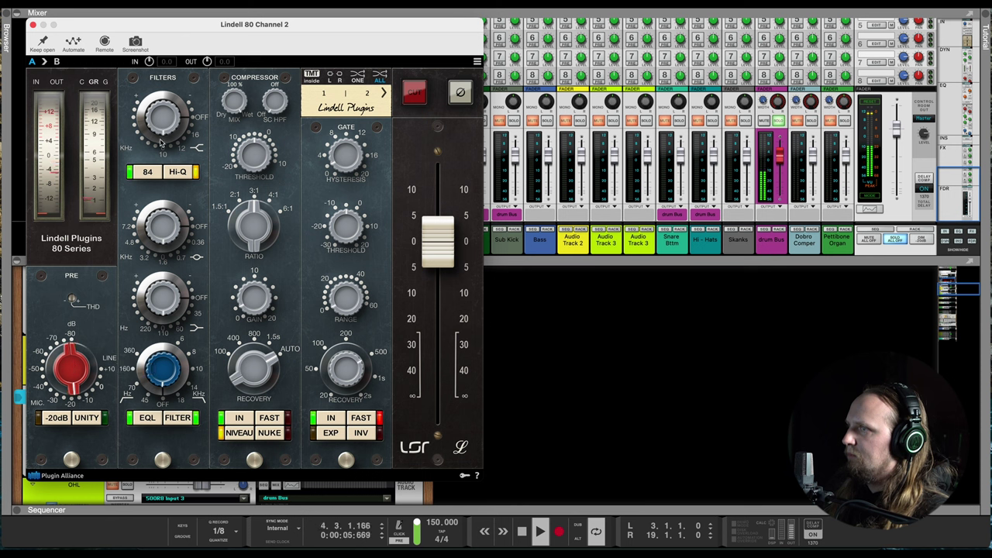
left_click_drag(75, 369, 77, 371)
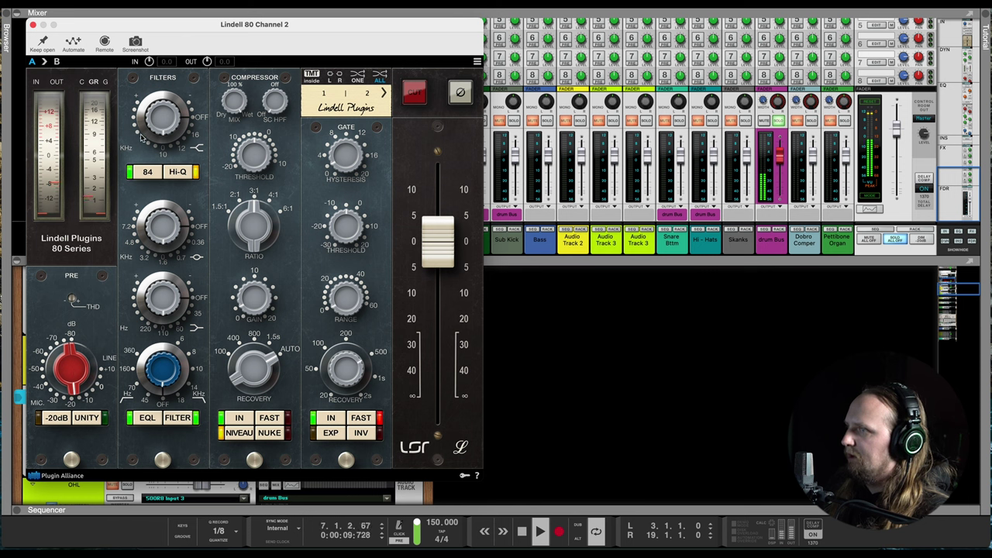
left_click(547, 500)
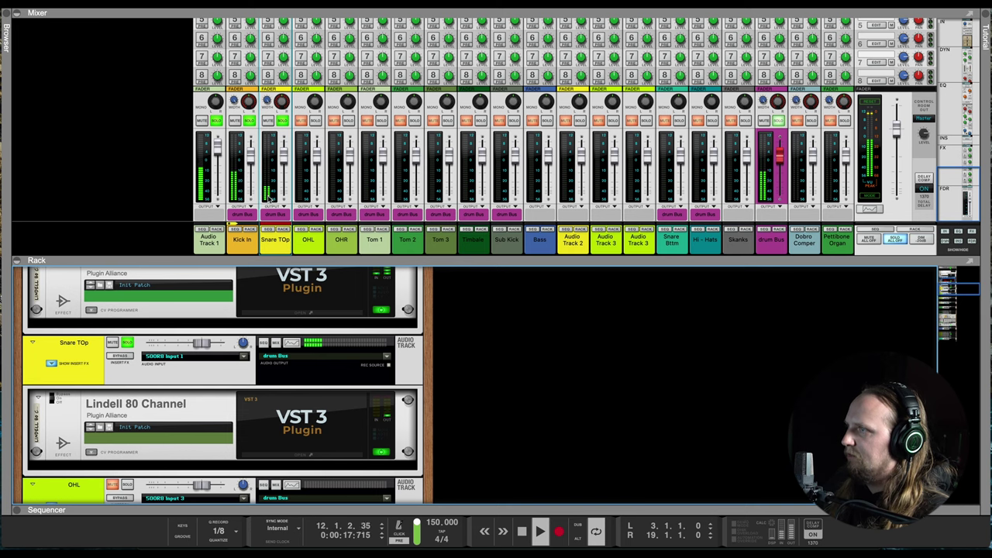
- Reopen the Snare TOp channel strip and adjust its high, mid and low EQ bands
left_click(312, 458)
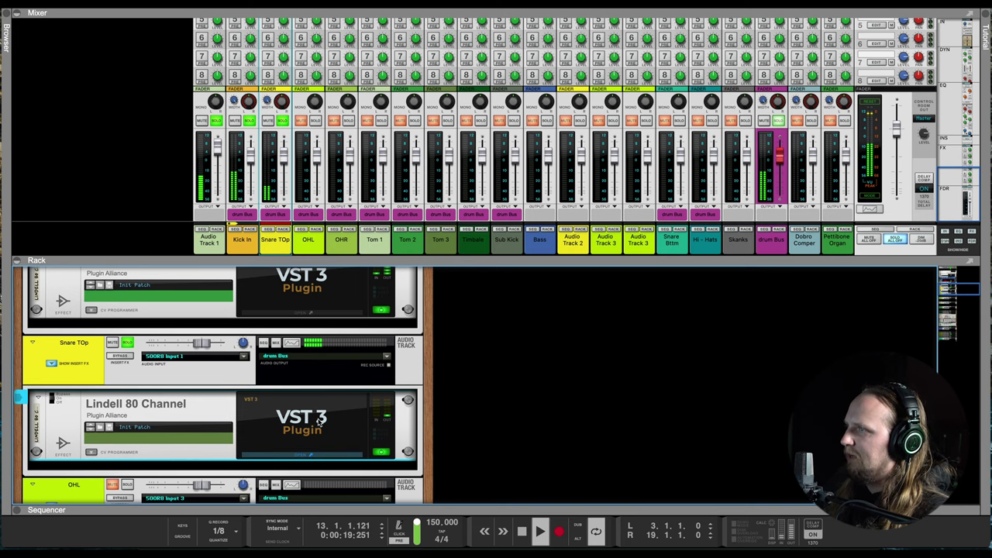
left_click(318, 421)
mouse_move(164, 131)
left_mouse_down()
mouse_move(166, 116)
mouse_move(167, 130)
left_mouse_up()
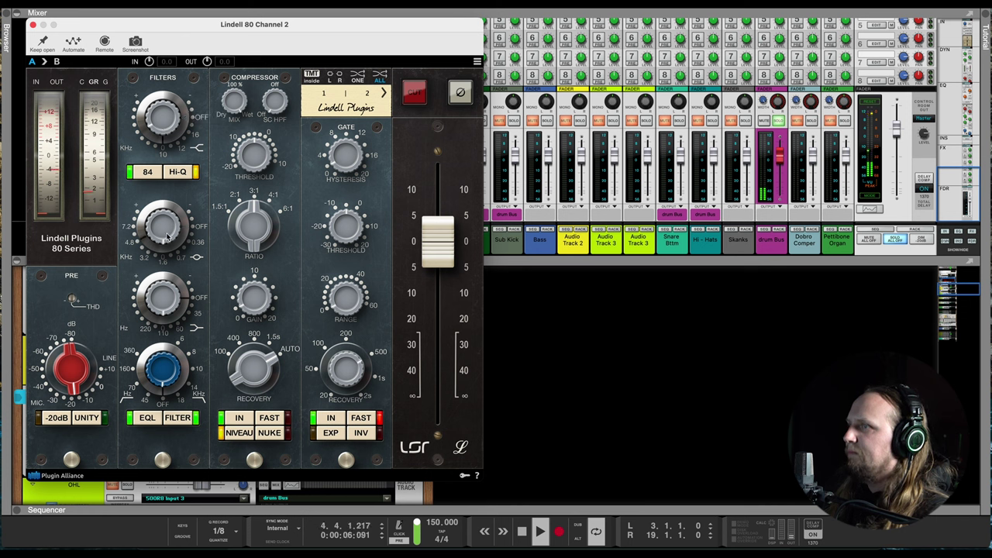
mouse_move(167, 236)
left_mouse_down()
mouse_move(171, 217)
mouse_move(165, 224)
left_mouse_up()
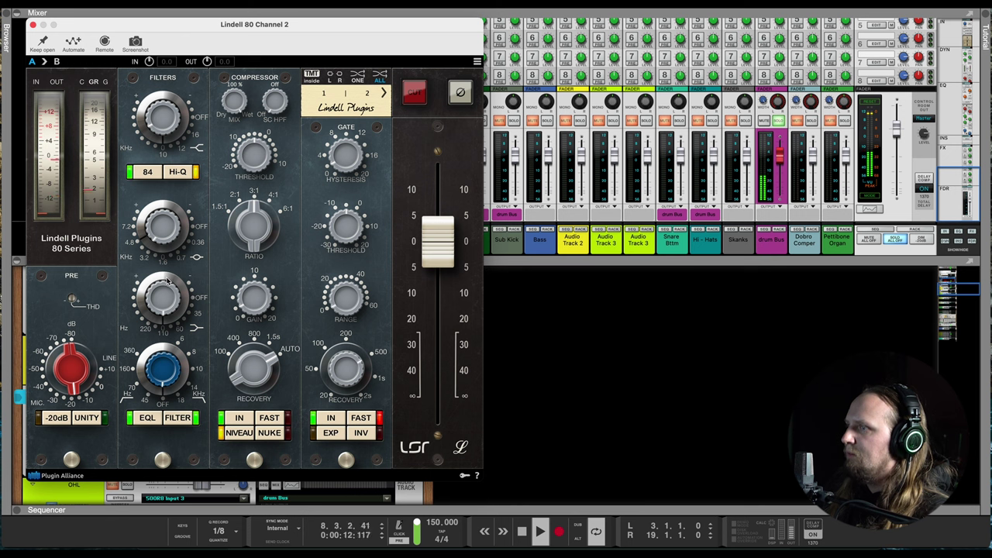
left_click_drag(163, 310, 166, 302)
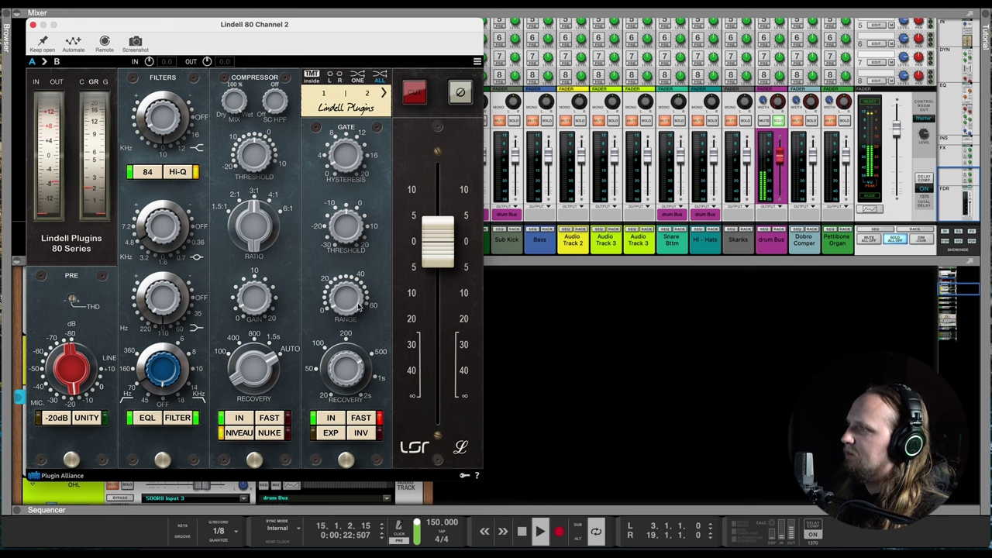
- Set the Snare TOp gate range to about 35.14 dB and close the channel strip window
left_click_drag(358, 308, 349, 288)
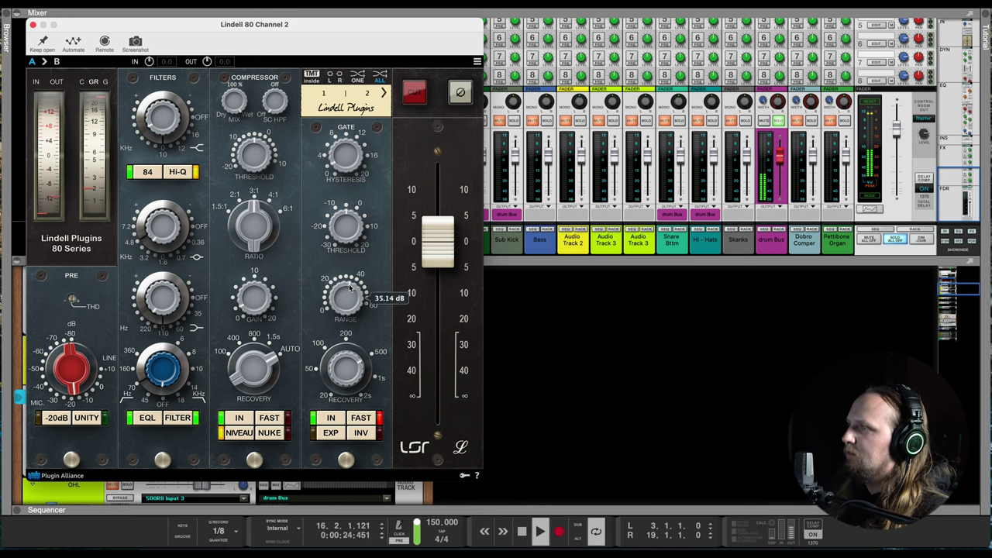
left_click(33, 26)
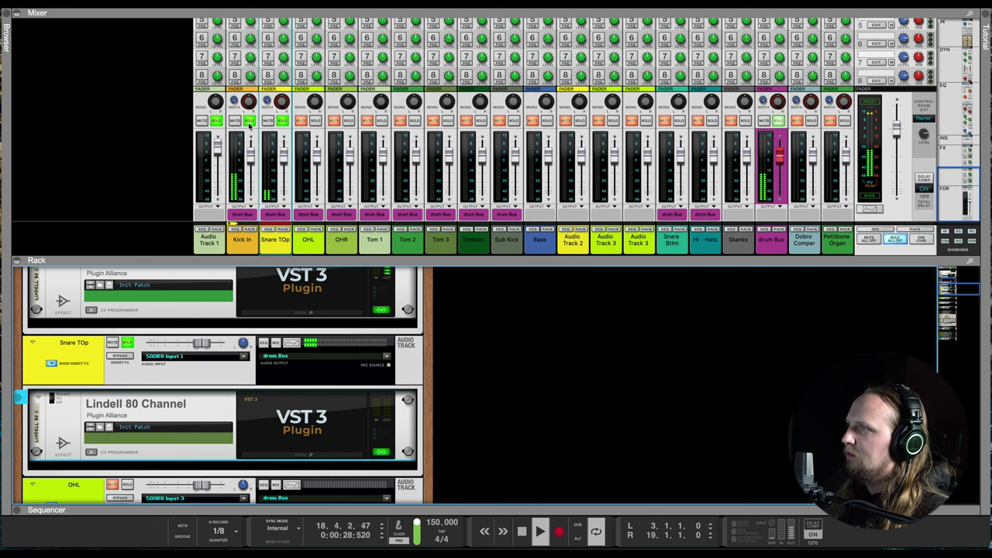
- Check the Snare TOp channel strip while listening to the snare without Kick In
left_click(287, 230)
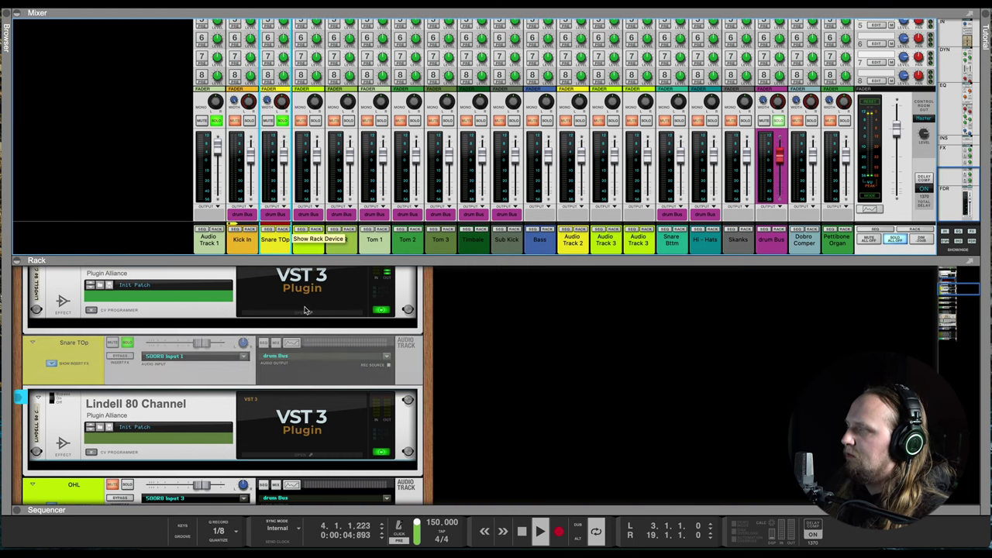
left_click(310, 456)
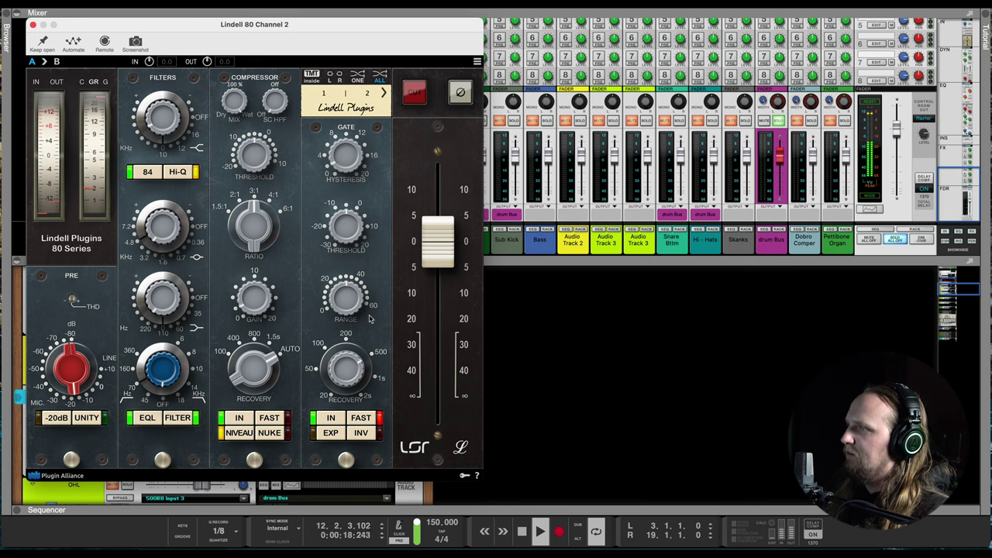
left_click(556, 353)
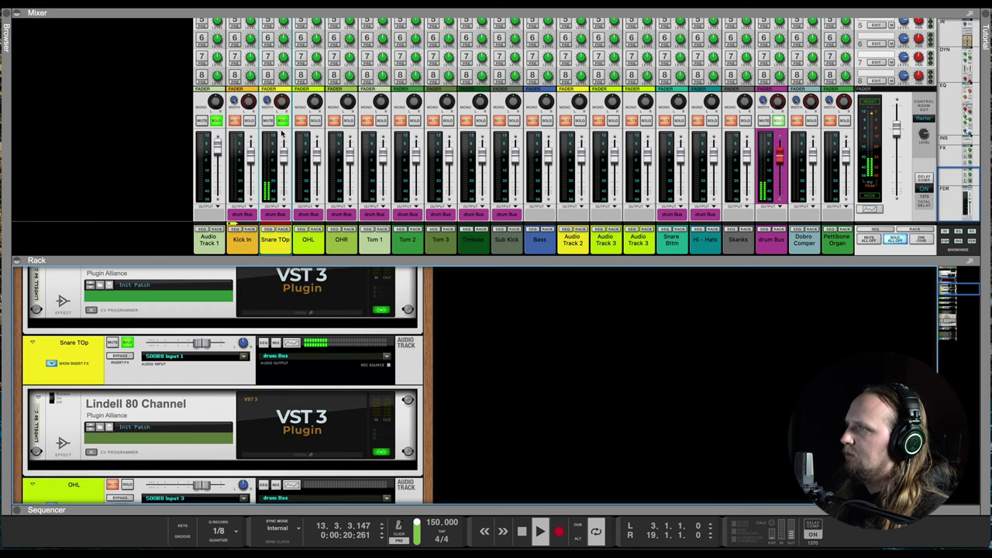
- Solo Kick In again and raise the Snare TOp fader slightly
left_click(251, 121)
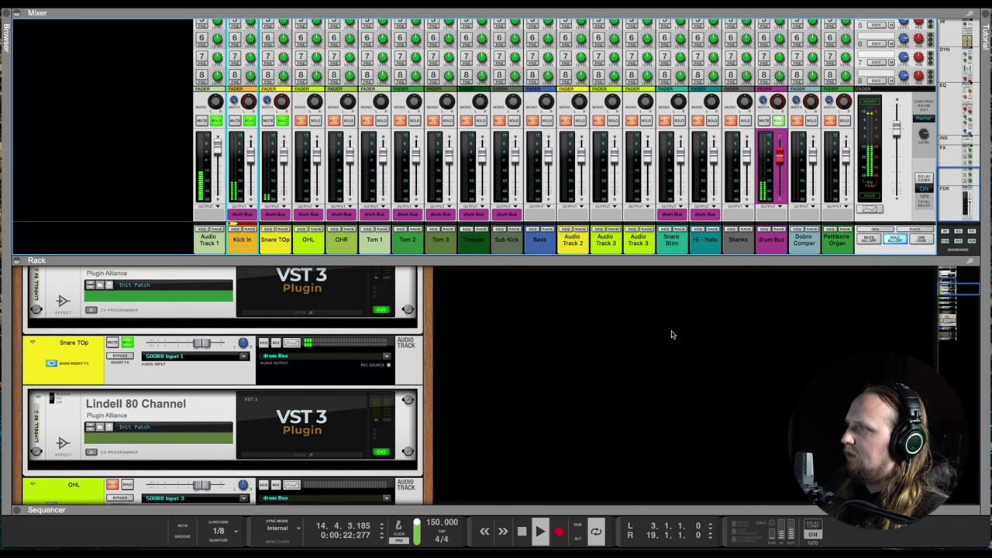
left_click(283, 161)
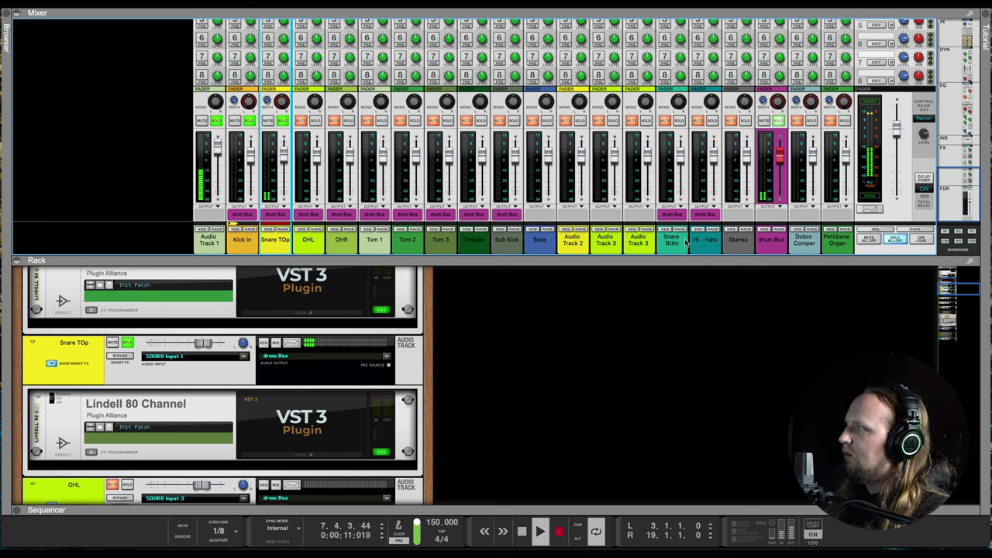
- Move the Snare Bttm channel beside Snare TOp, solo it, and show its track in the rack
left_click_drag(684, 241, 297, 248)
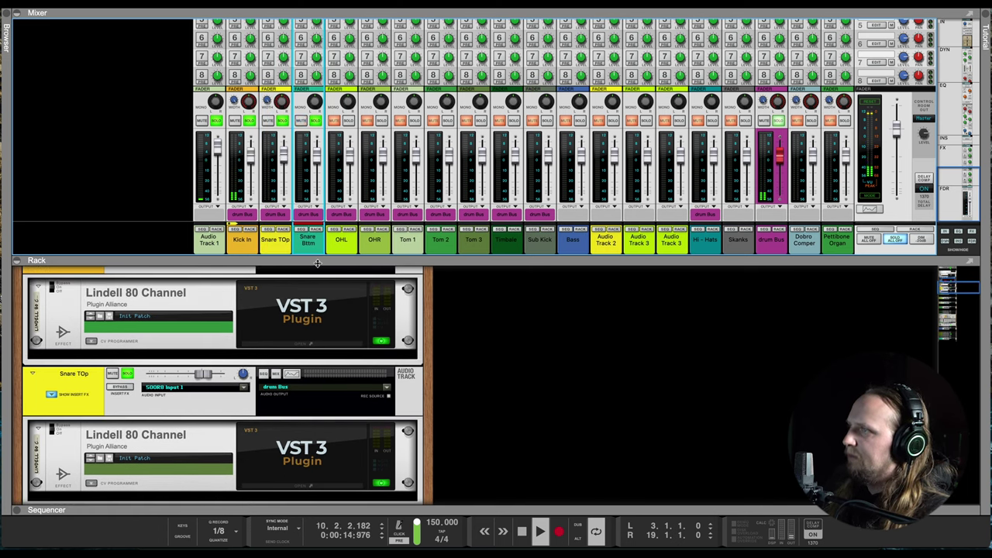
left_click(318, 235)
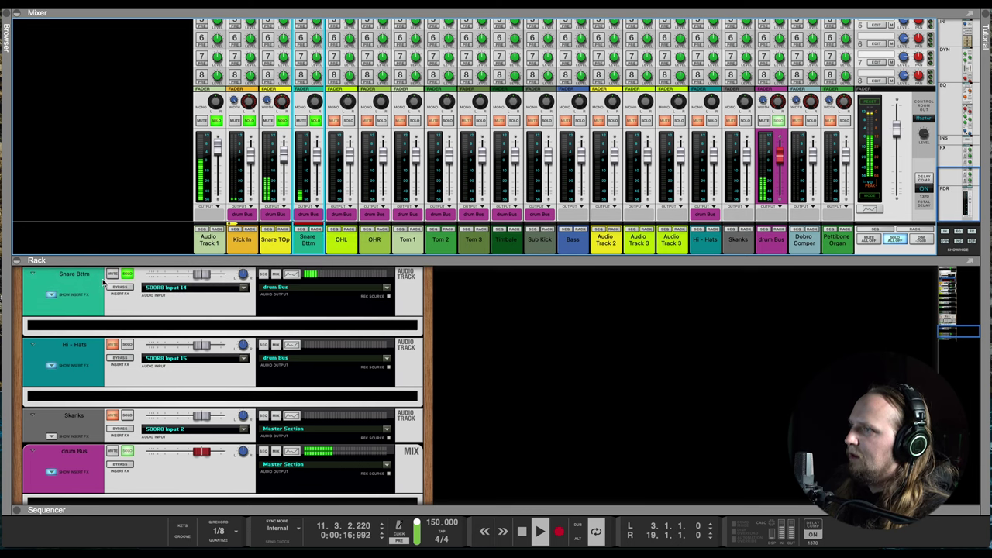
- Insert a Lindell 80 Channel on the Snare Bttm track, check its interface, and close the plugin window
right_click(81, 302)
mouse_move(108, 329)
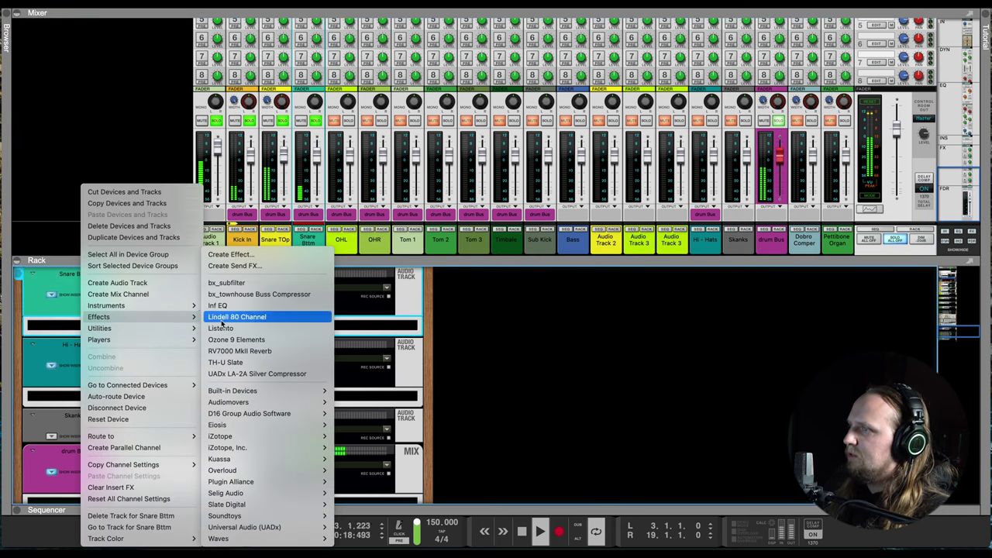
left_click(285, 317)
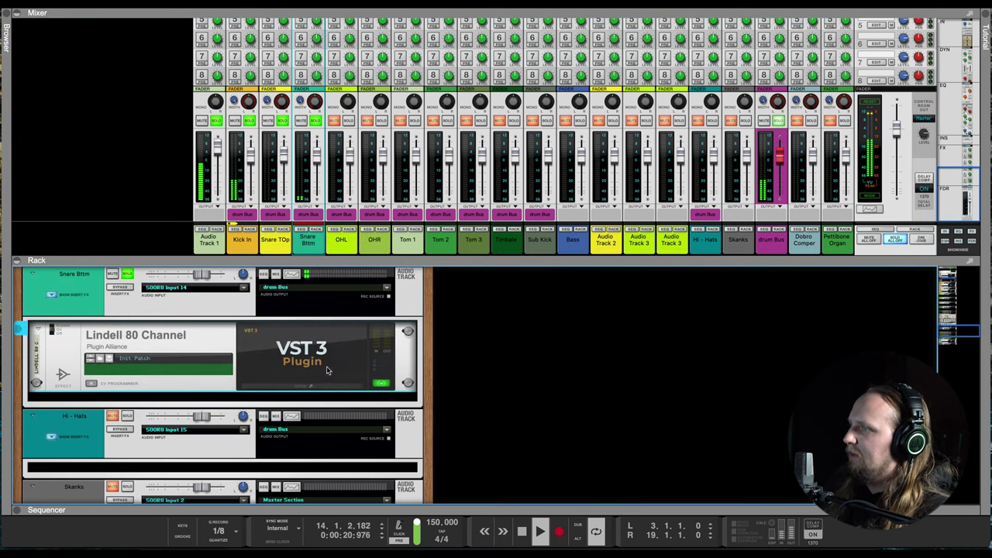
left_click(322, 390)
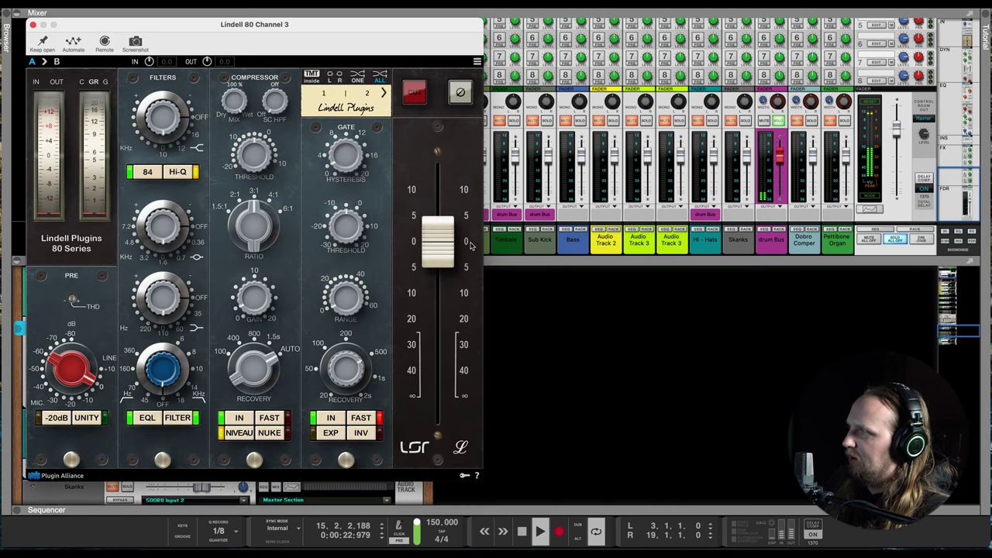
left_click(34, 26)
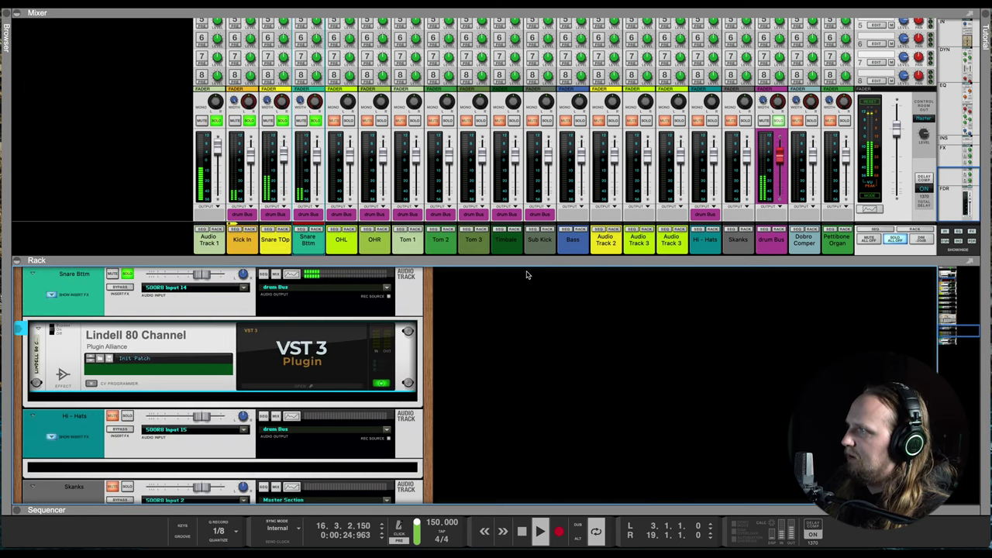
- Invert the input phase of the Snare Bttm channel in the mixer
key("F5")
scroll(287, 87, "up", 5)
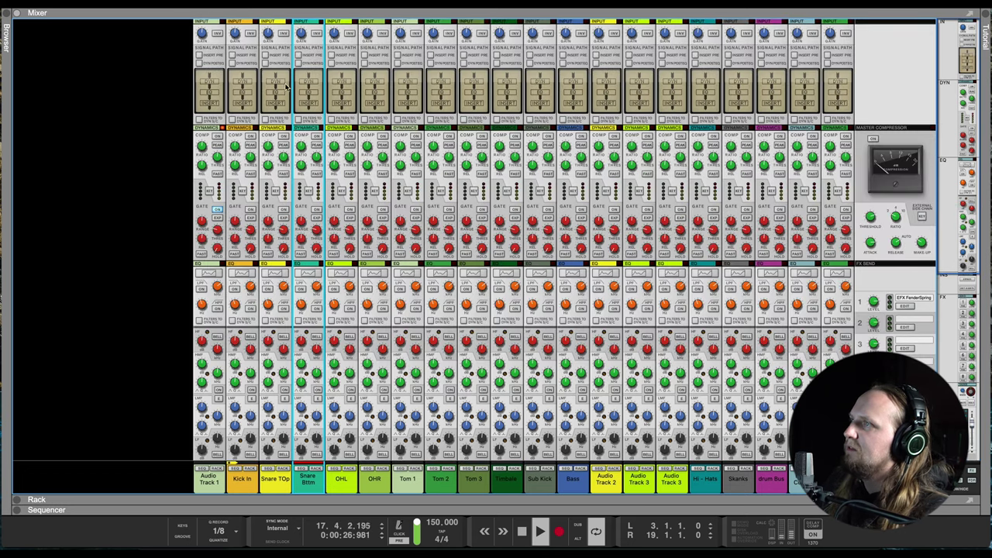
left_click(317, 33)
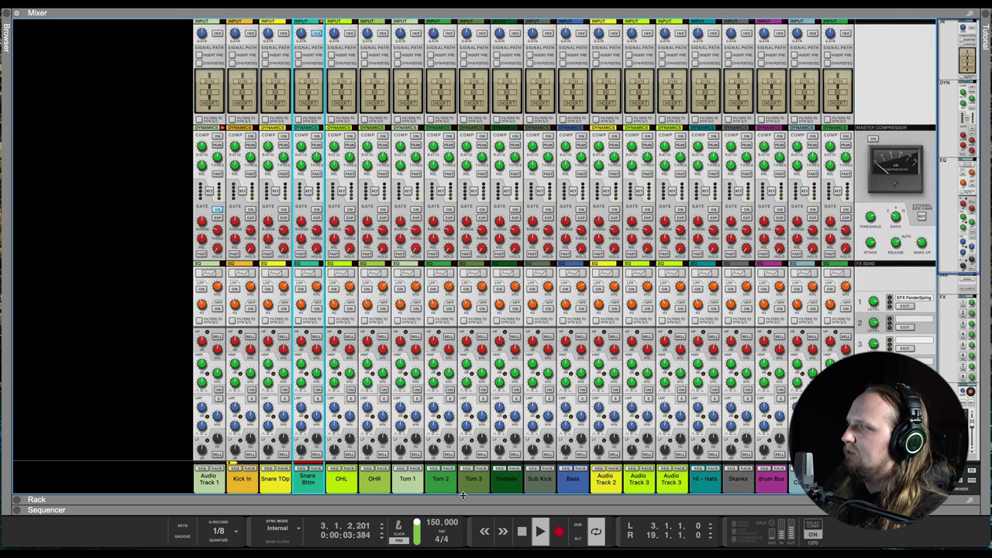
- Reopen the Snare Bttm channel strip and raise its preamp gain
double_click(463, 499)
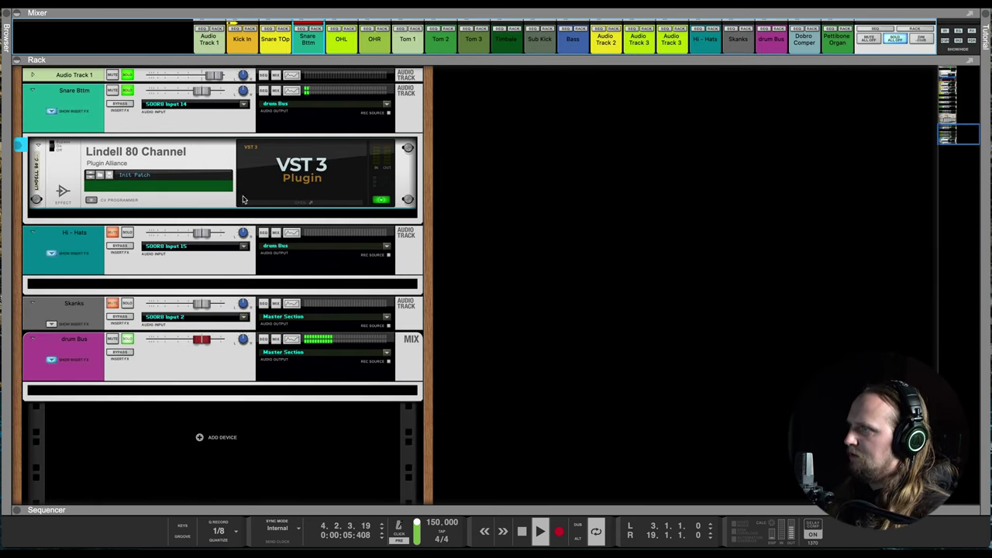
left_click(261, 205)
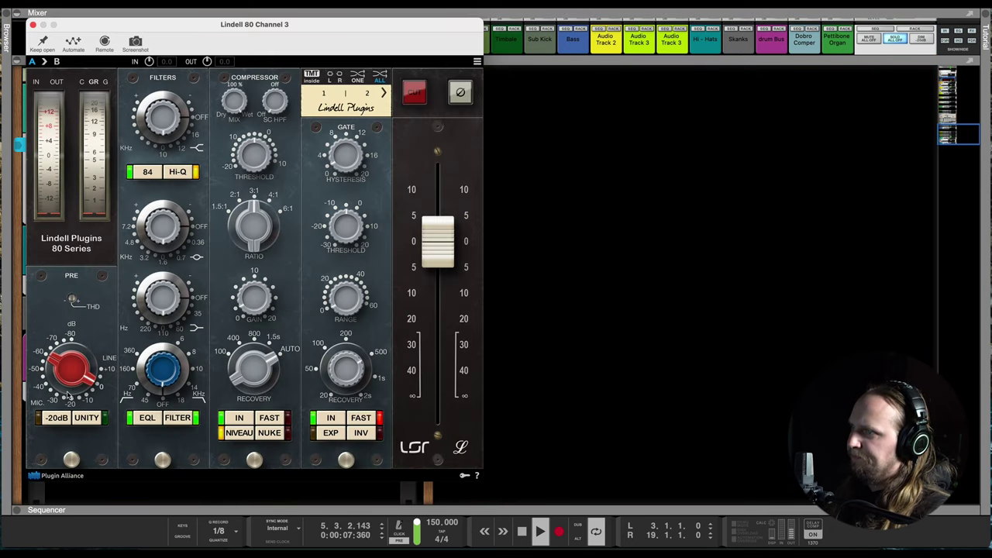
left_click_drag(72, 380, 76, 349)
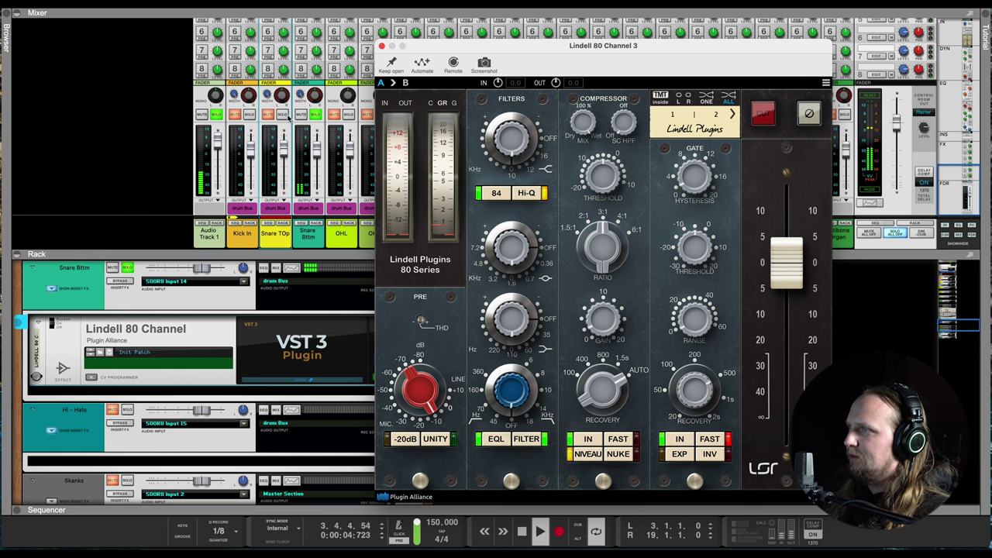
- Solo Snare TOp again and adjust the high and low EQ bands on the Snare Bttm channel strip
left_click(284, 116)
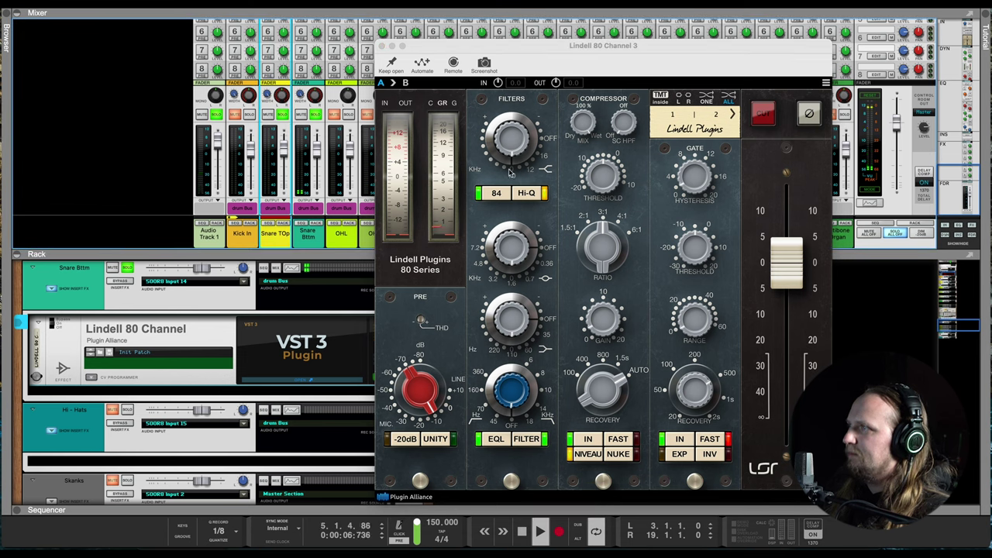
left_click_drag(520, 160, 524, 151)
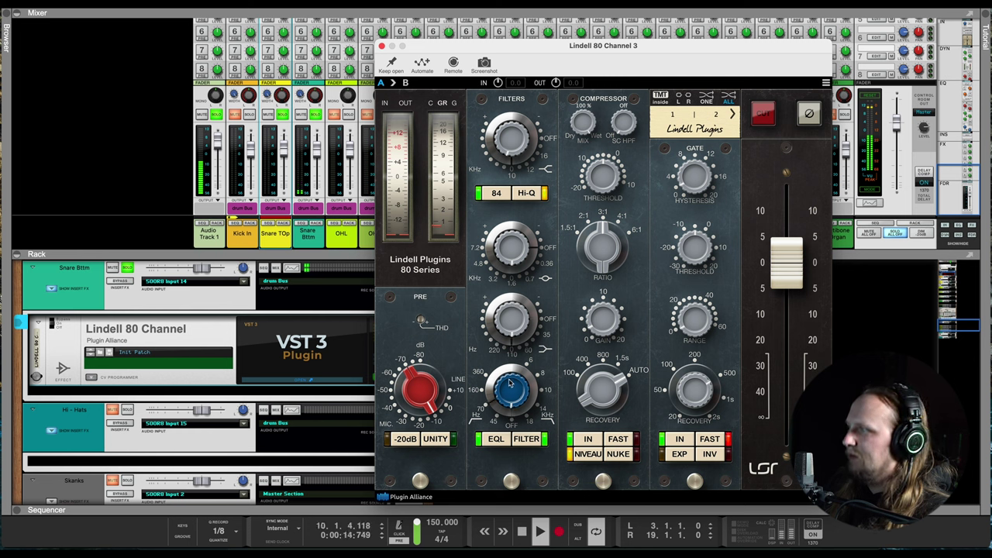
left_click_drag(512, 330, 509, 347)
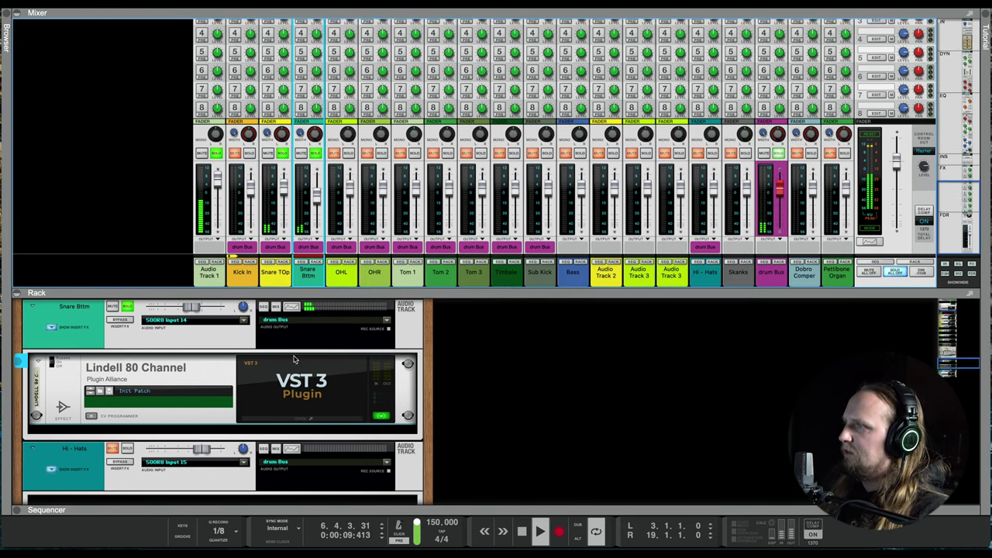
- Enlarge the rack area and bring the RV7000 MkII send reverb into view
left_click_drag(289, 289, 284, 419)
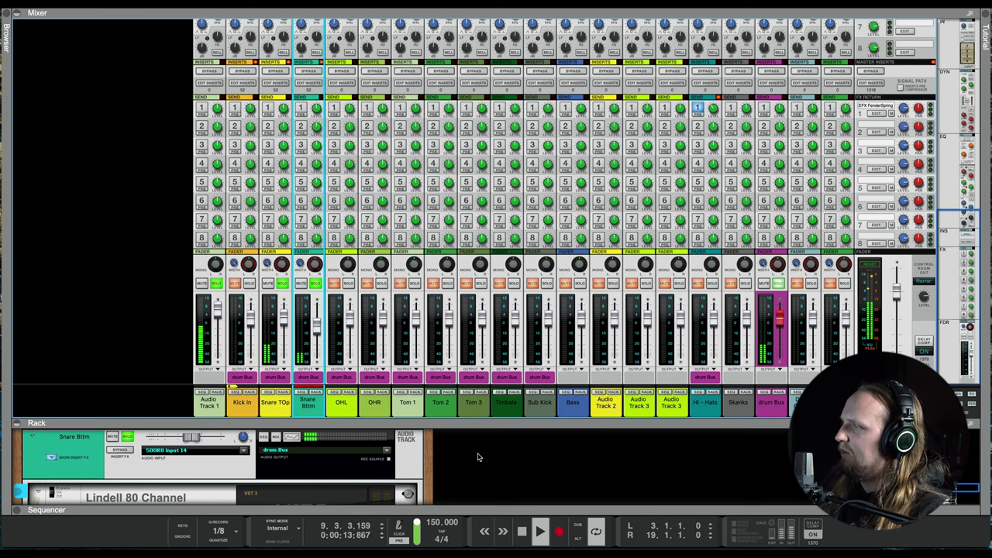
left_click_drag(485, 424, 546, 209)
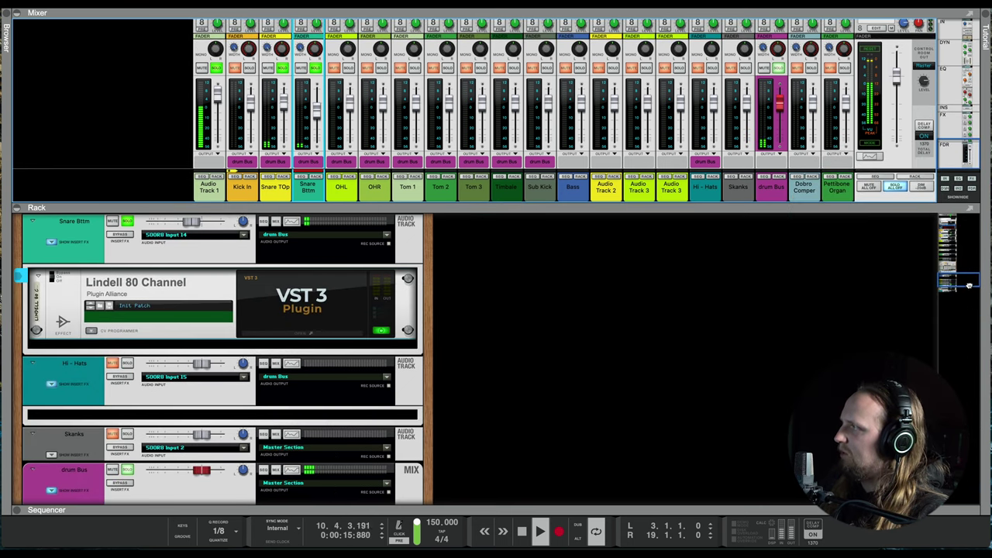
left_click_drag(967, 283, 966, 228)
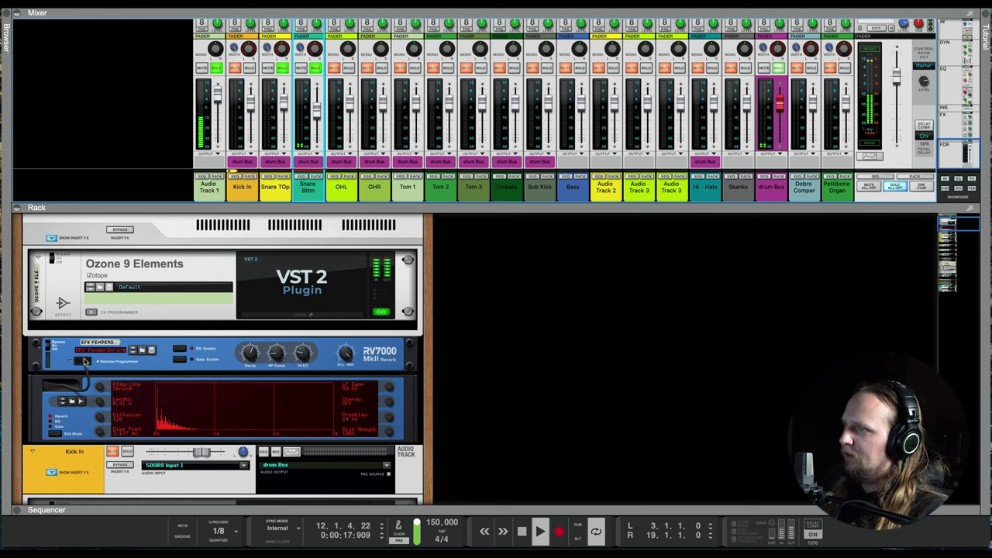
- Browse the spring reverb patches for the RV7000 and leave the patch browsing without loading one
left_click(142, 354)
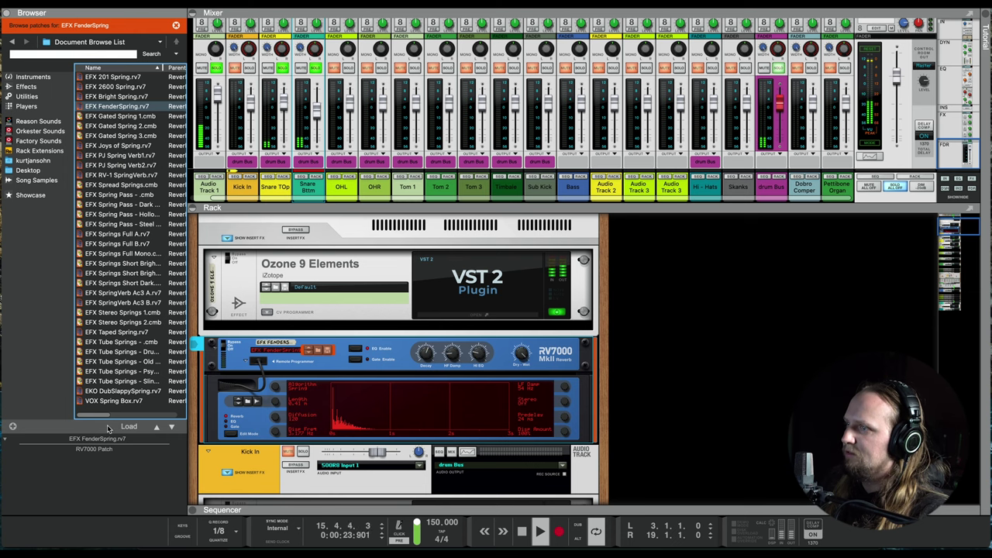
scroll(175, 399, "right", 5)
scroll(178, 402, "left", 5)
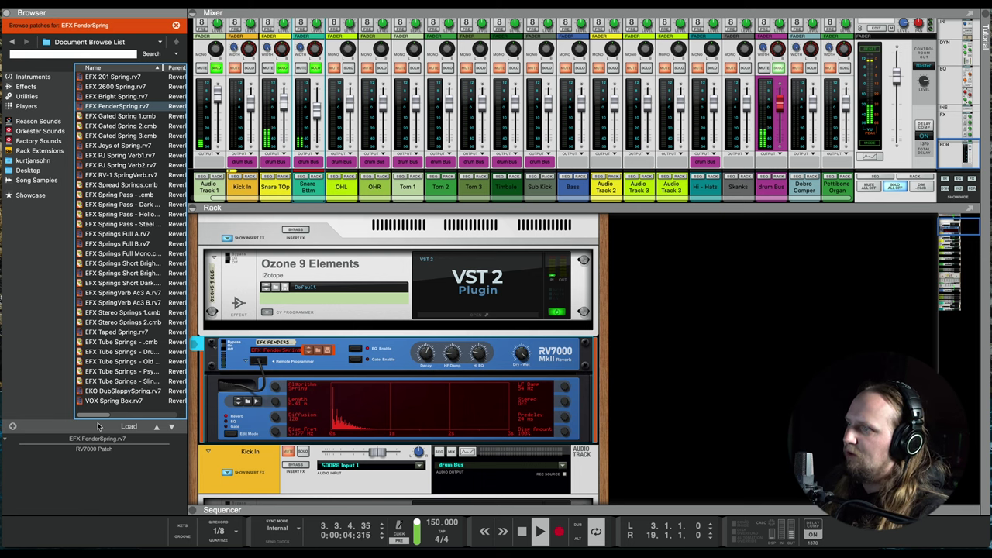
mouse_move(94, 418)
left_mouse_down()
mouse_move(113, 419)
mouse_move(96, 420)
left_mouse_up()
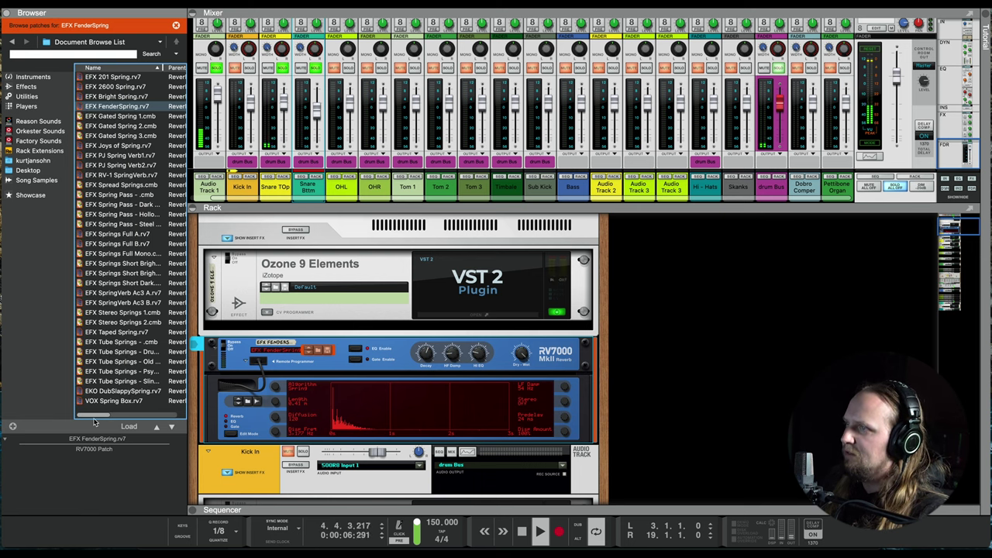
scroll(95, 421, "right", 5)
left_click(632, 375)
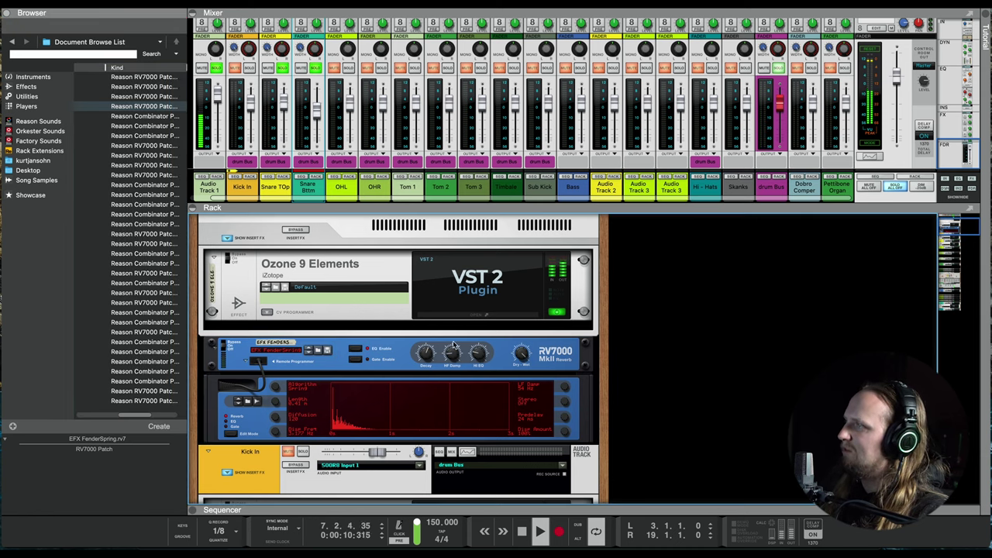
- Enable send 1 to the EFX FenderSpring reverb on Snare TOp and adjust its send level
key("F5")
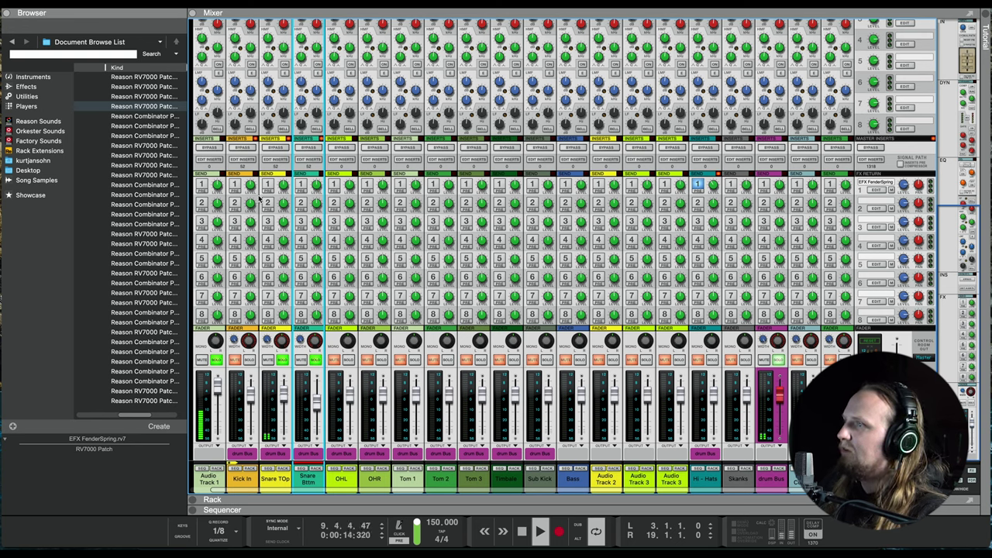
left_click(268, 185)
left_click_drag(288, 184, 285, 189)
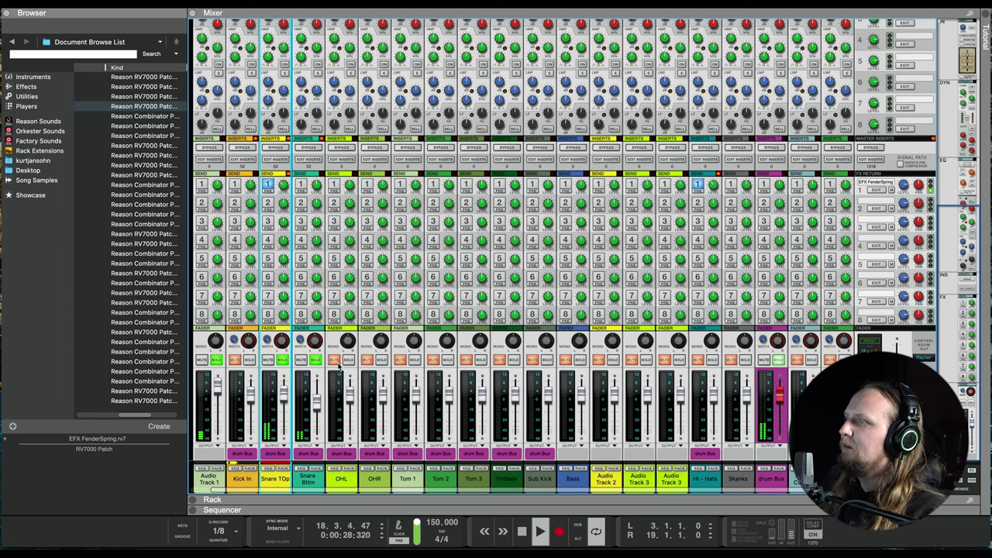
- Turn off solo on Snare TOp and Snare Bttm and solo the OHL and OHR overheads
left_click(285, 362)
left_click(314, 362)
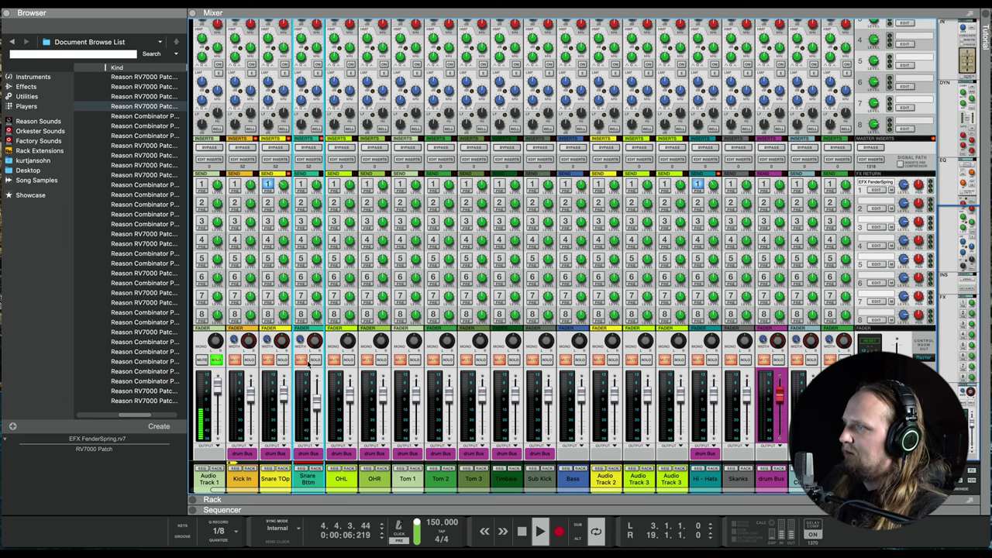
left_click(350, 361)
left_click(382, 361)
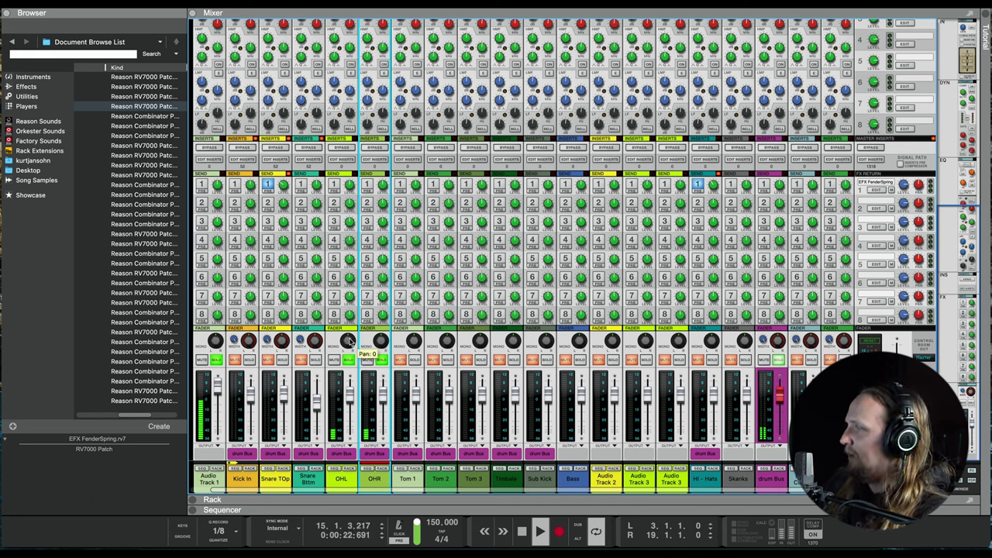
- Pan OHL to the left at about -34 and OHR to the opposite side
left_click_drag(349, 347, 349, 349)
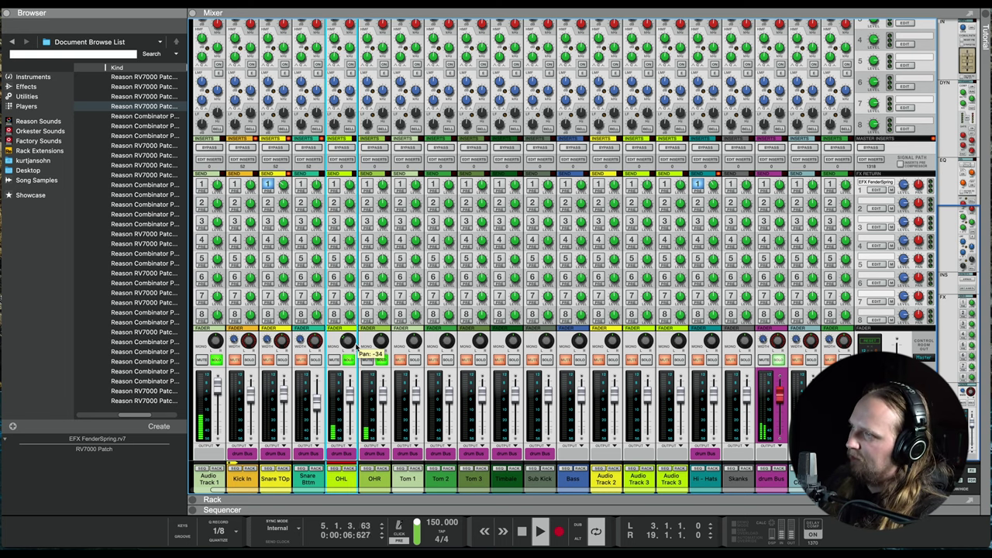
left_click_drag(349, 346, 380, 335)
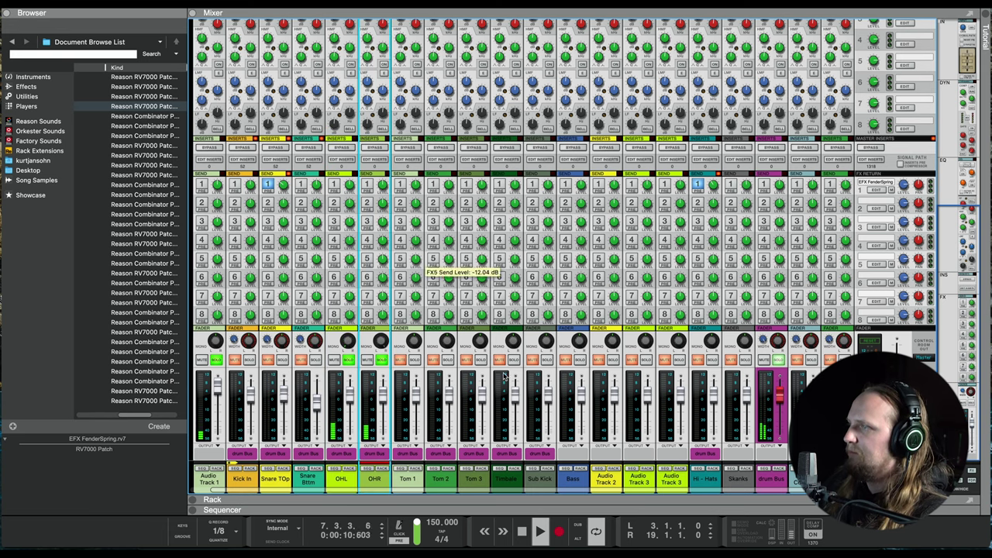
- Show the OHL track in the rack and insert a Lindell 80 Channel on it
left_click(351, 470)
right_click(256, 287)
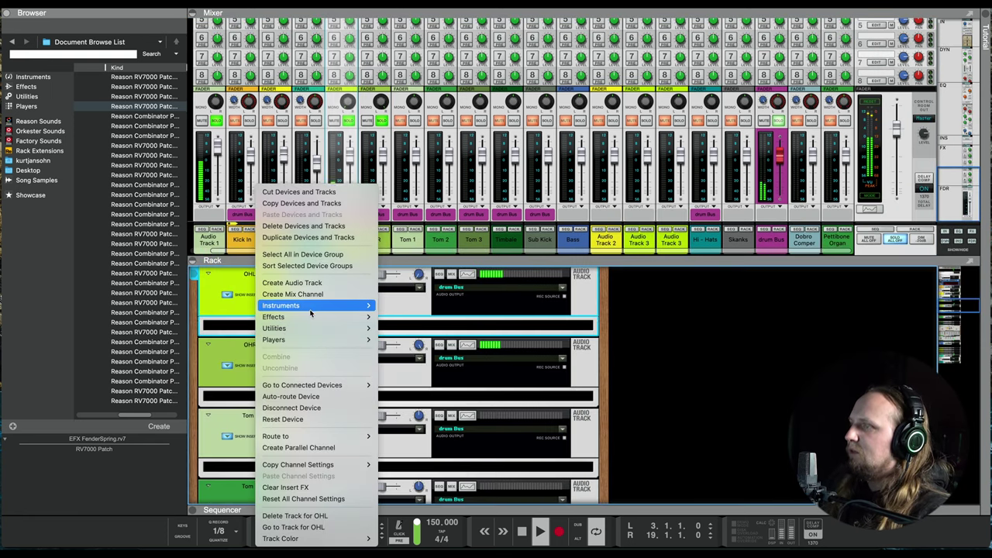
mouse_move(326, 317)
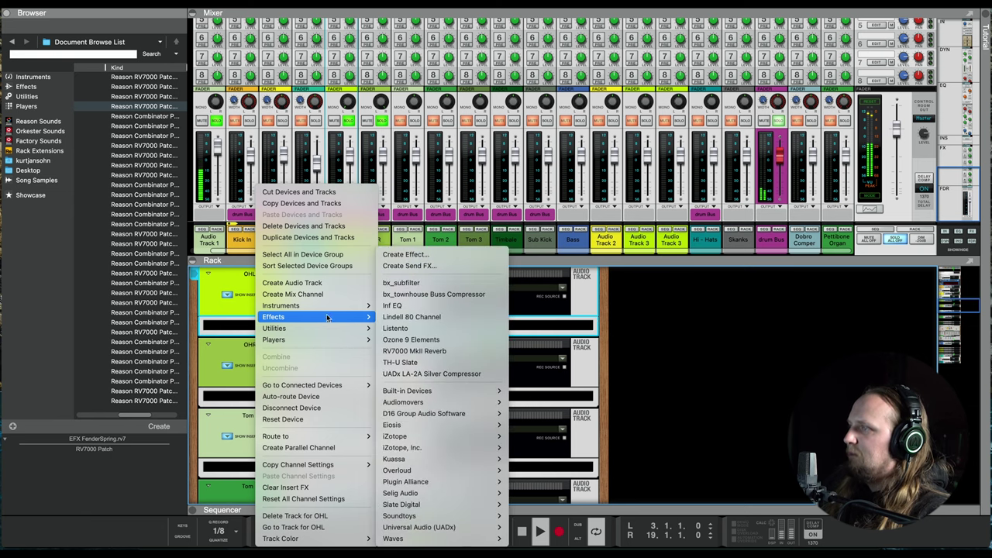
left_click(412, 317)
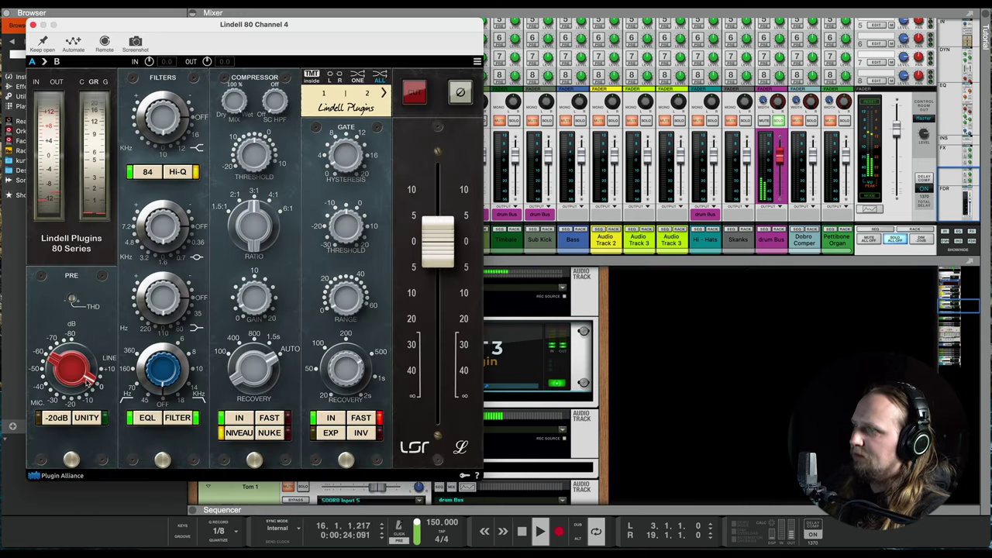
- Raise the OHL strip's preamp gain, adjust its high EQ band, and switch off the gate and its fast mode
left_click_drag(87, 380, 88, 373)
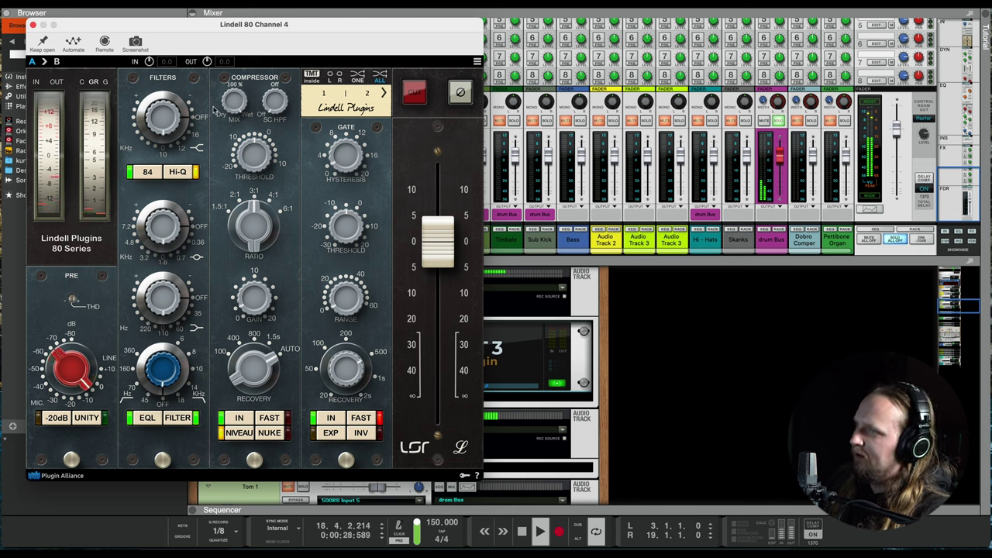
left_click_drag(165, 116, 169, 113)
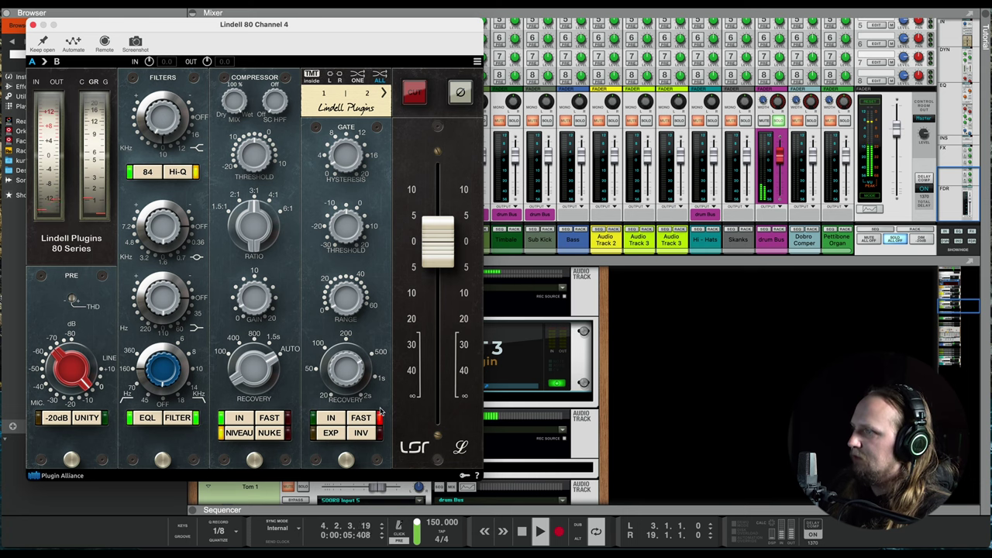
left_click(366, 418)
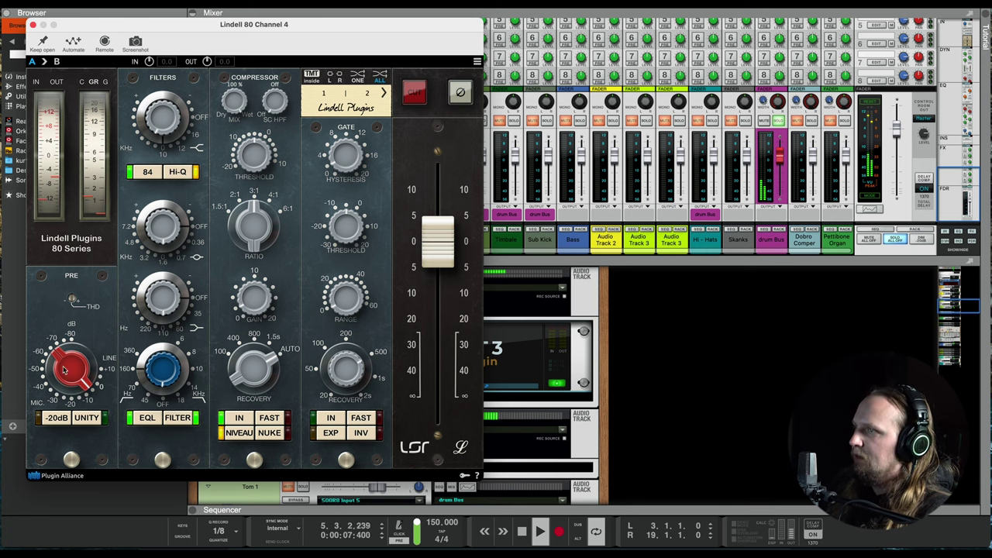
- Copy the patch of the OHL track's Lindell 80 Channel
left_click(733, 348)
right_click(333, 349)
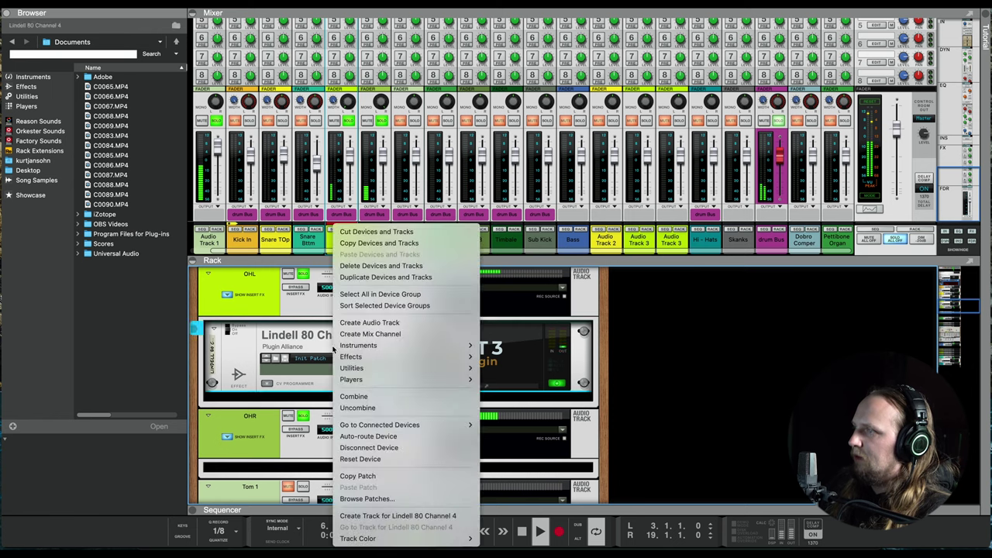
left_click(390, 477)
- Insert a Lindell 80 Channel on the OHR track
right_click(263, 430)
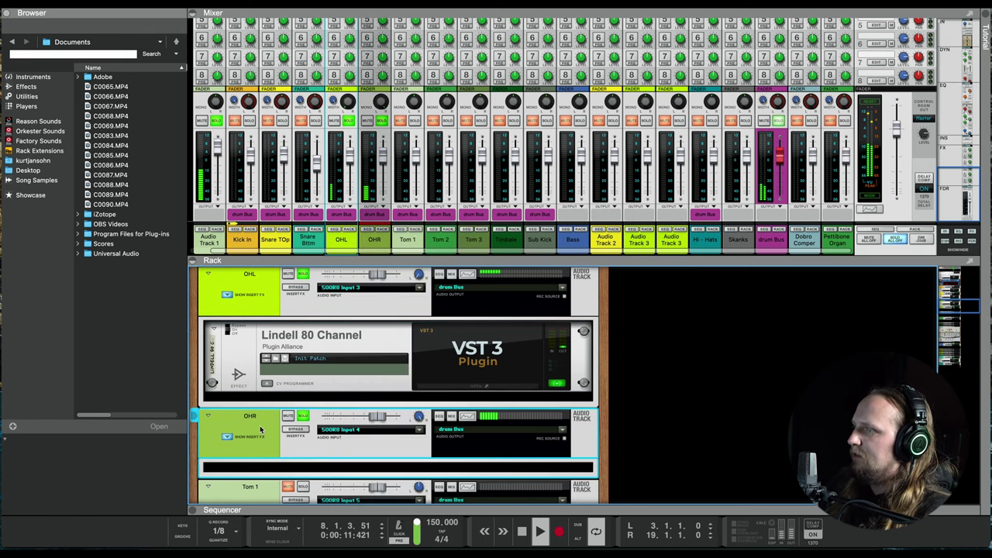
mouse_move(372, 317)
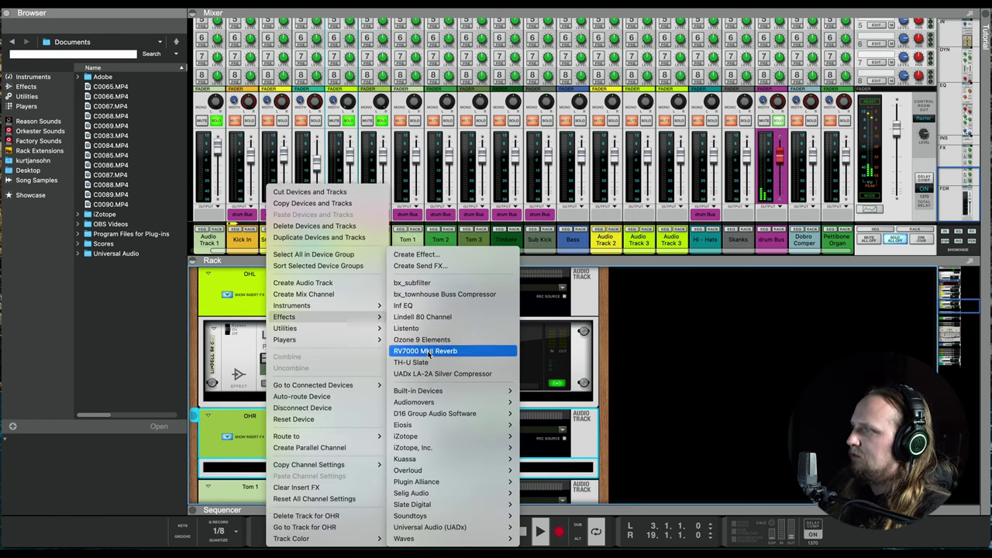
left_click(425, 317)
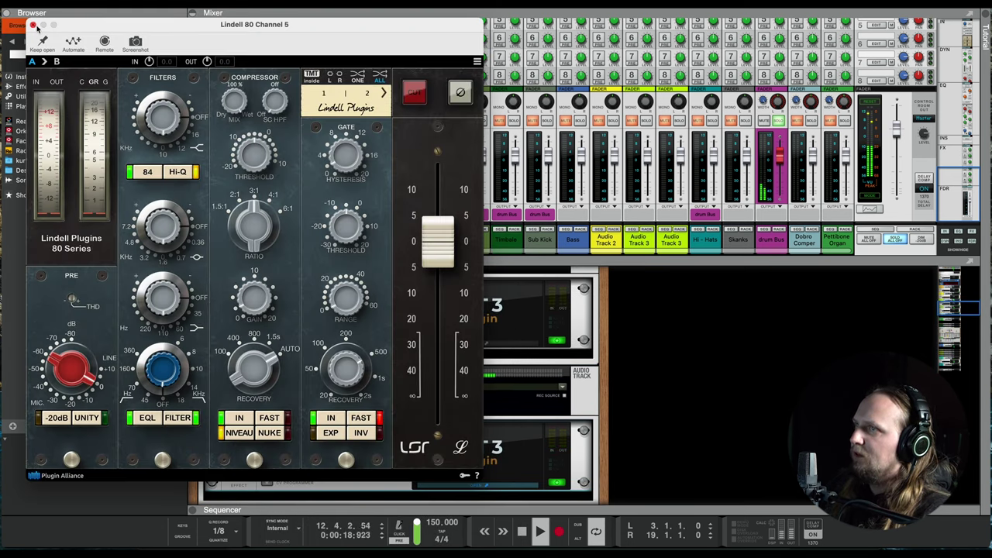
- Paste the copied OHL channel patch onto the OHR track's Lindell 80 Channel
left_click(33, 27)
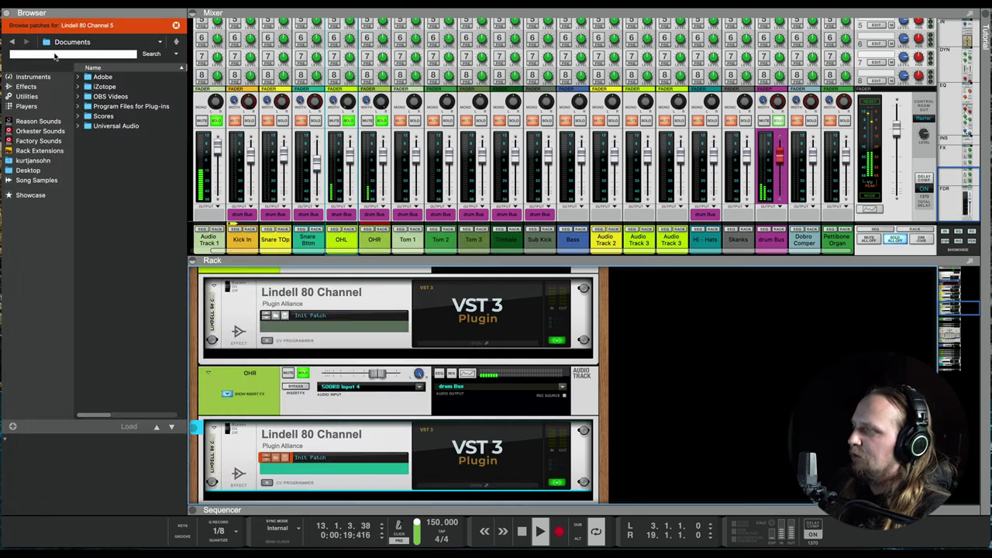
right_click(369, 459)
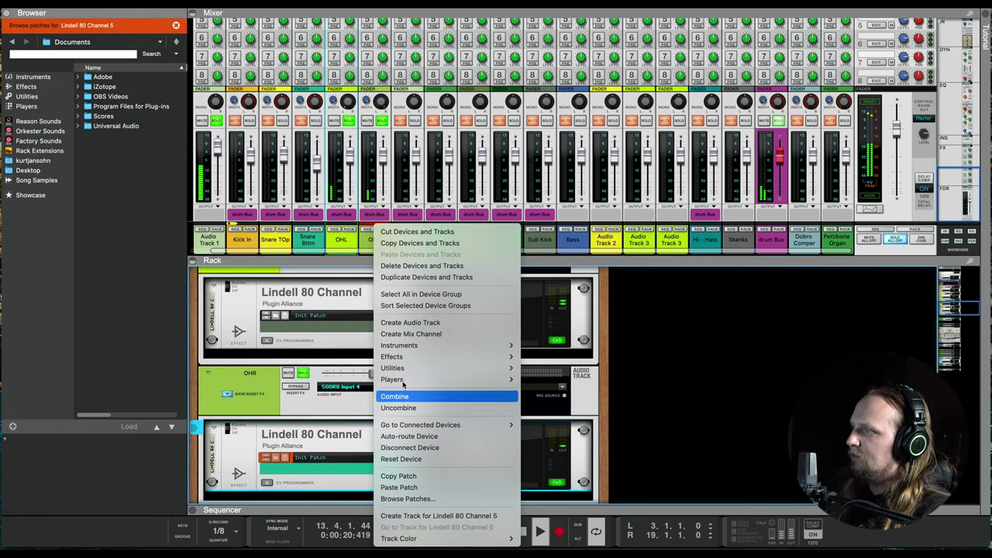
left_click(420, 498)
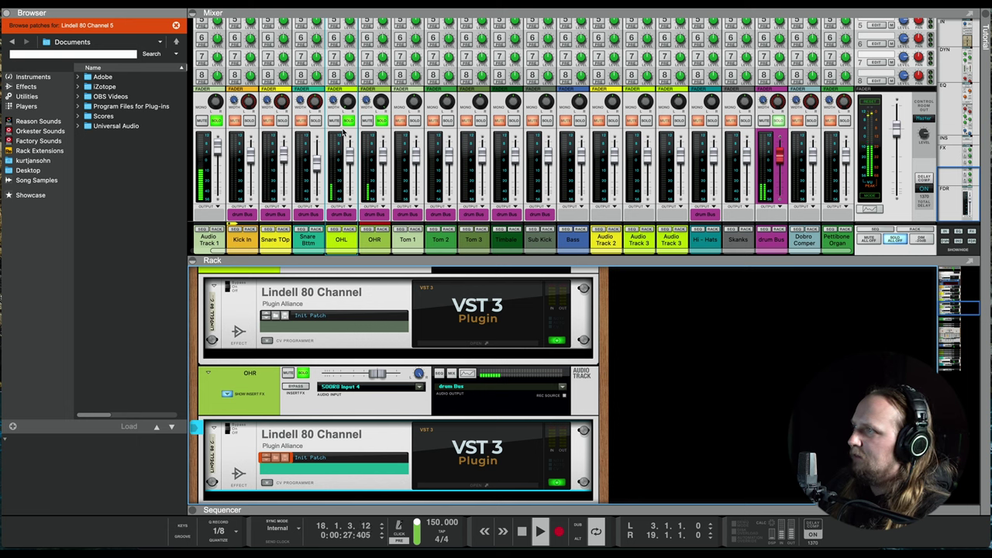
- Solo the Snare TOp track in the mixer and show the kick and snare lanes in an enlarged sequencer
left_click(249, 121)
left_click(282, 121)
left_click(315, 121)
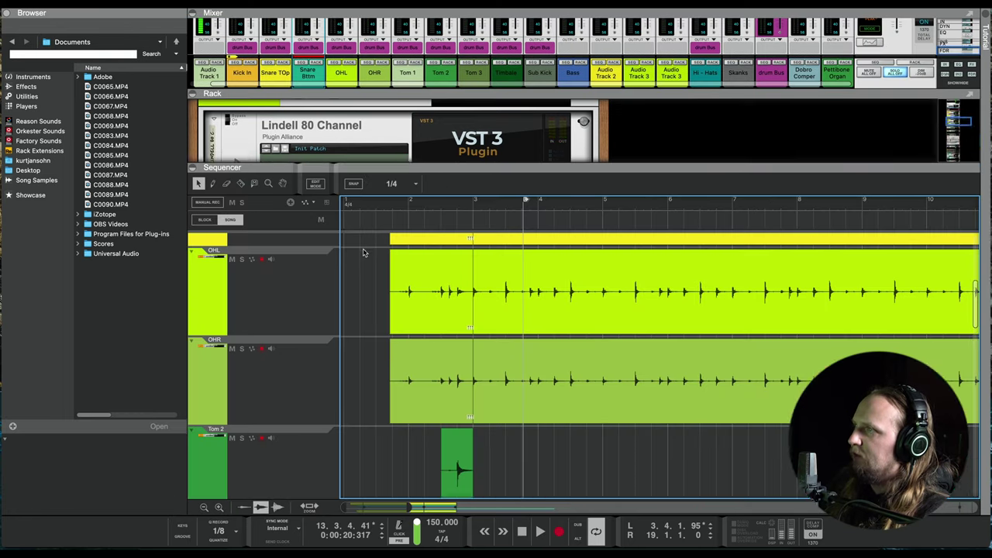
left_click_drag(358, 168, 354, 414)
scroll(336, 284, "up", 4)
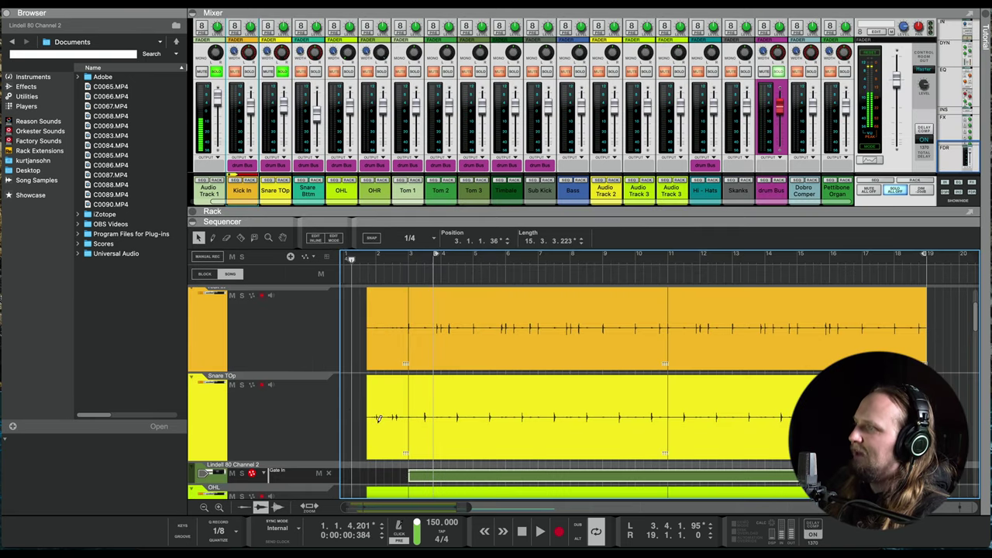
scroll(378, 419, "up", 3)
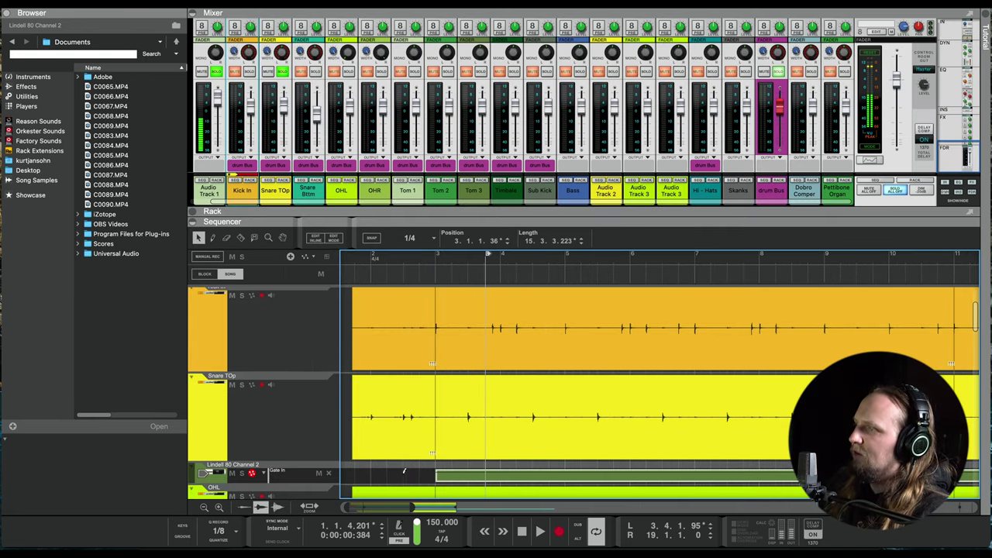
scroll(424, 488, "left", 1)
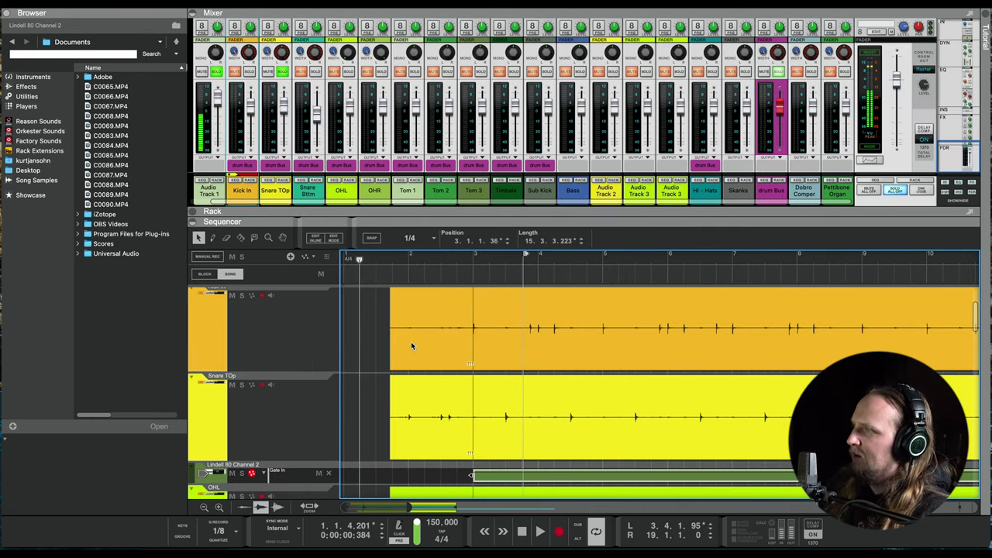
- Play the soloed snare from the start of its intro clip up to bar 3
left_click(396, 261)
key("space")
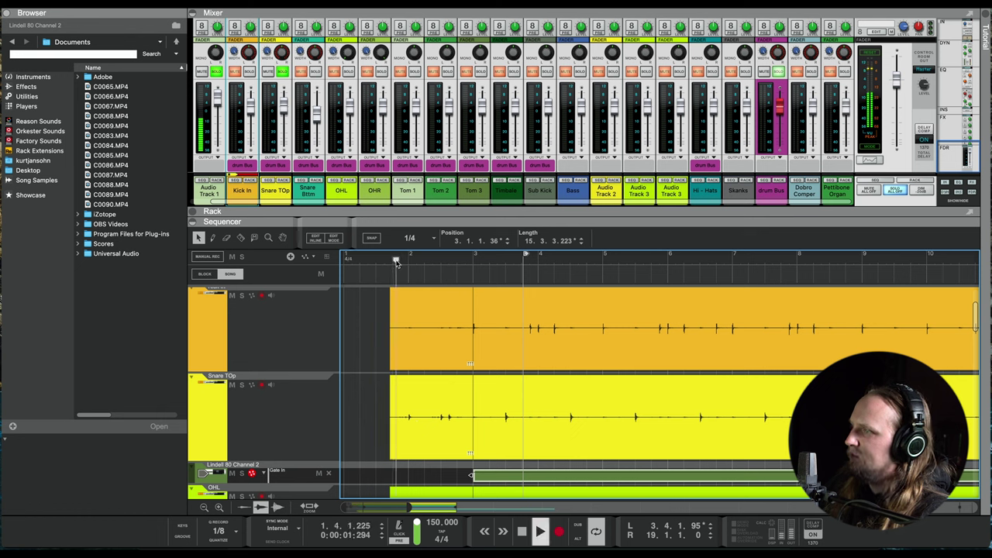
key("space")
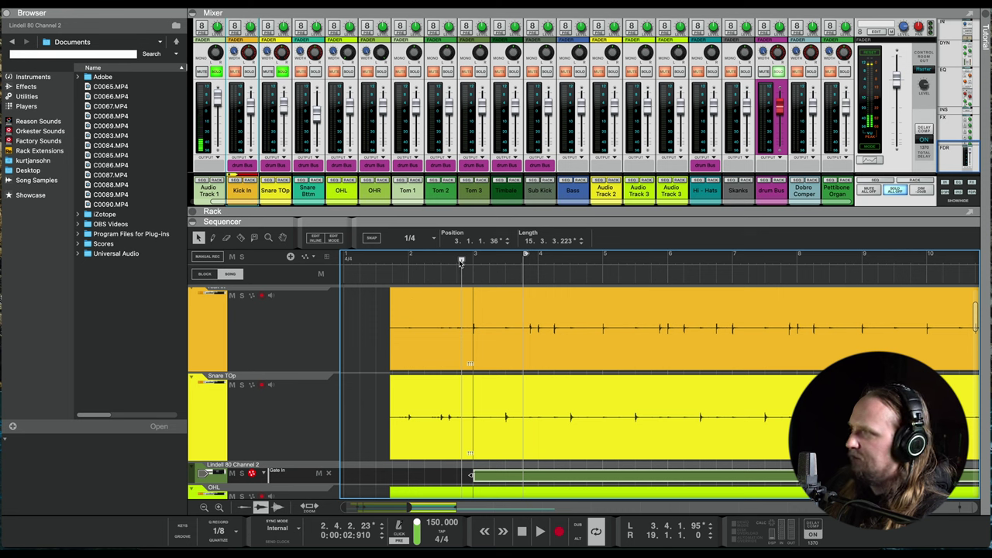
- Set the start of the Lindell 80 Channel 2 Gate In automation clip to 2.4.4.214, auditioning the snare intro
mouse_move(463, 262)
left_mouse_down()
mouse_move(386, 271)
mouse_move(397, 262)
left_mouse_up()
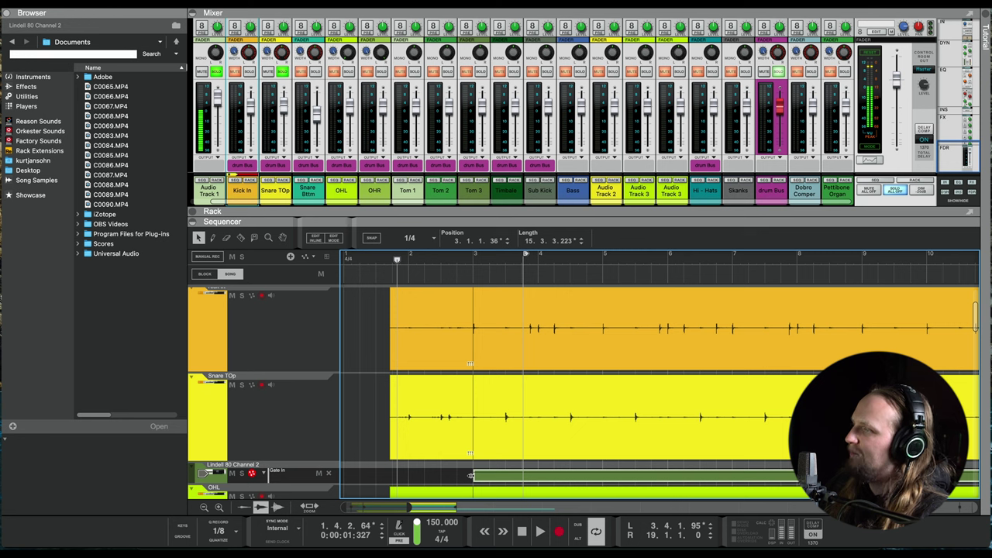
left_click_drag(471, 476, 390, 481)
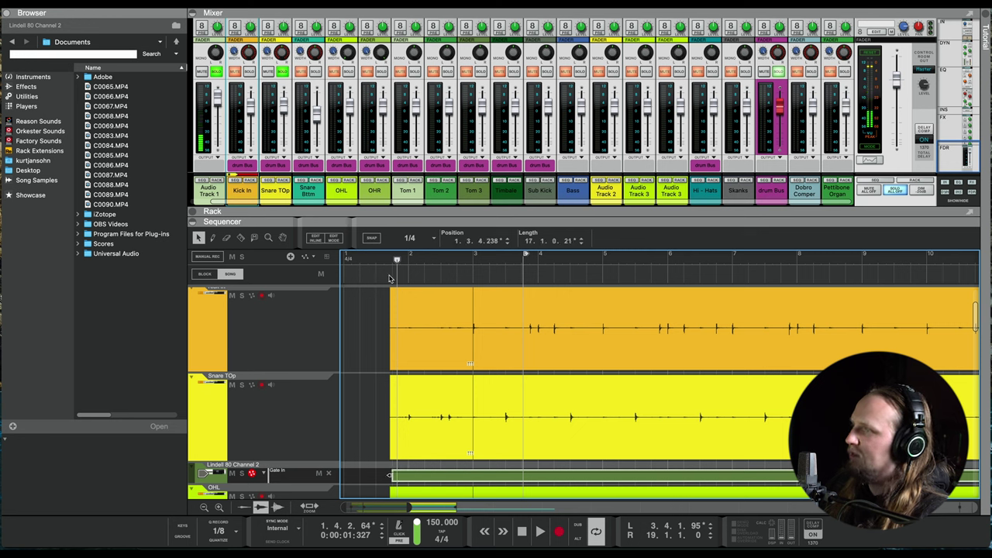
key("space")
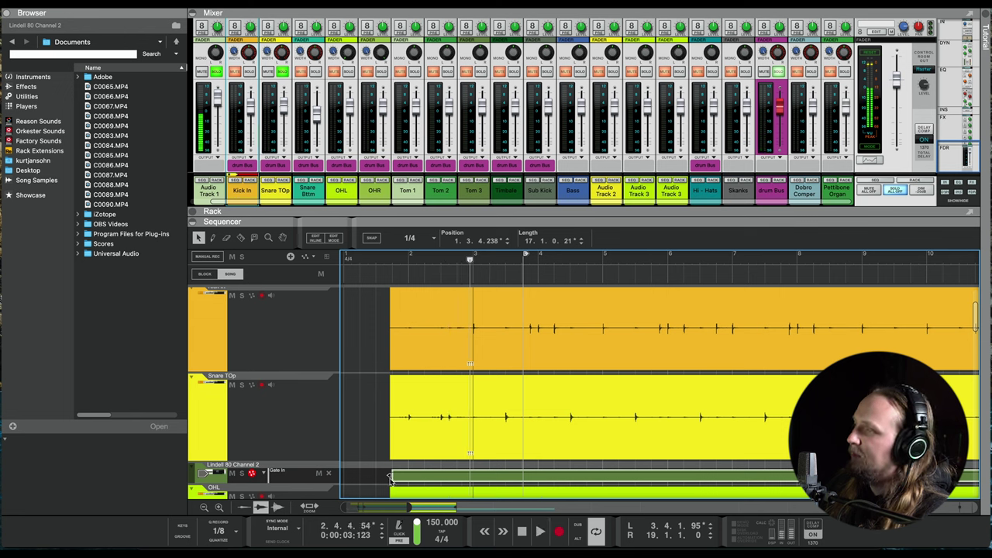
left_click_drag(390, 479, 470, 481)
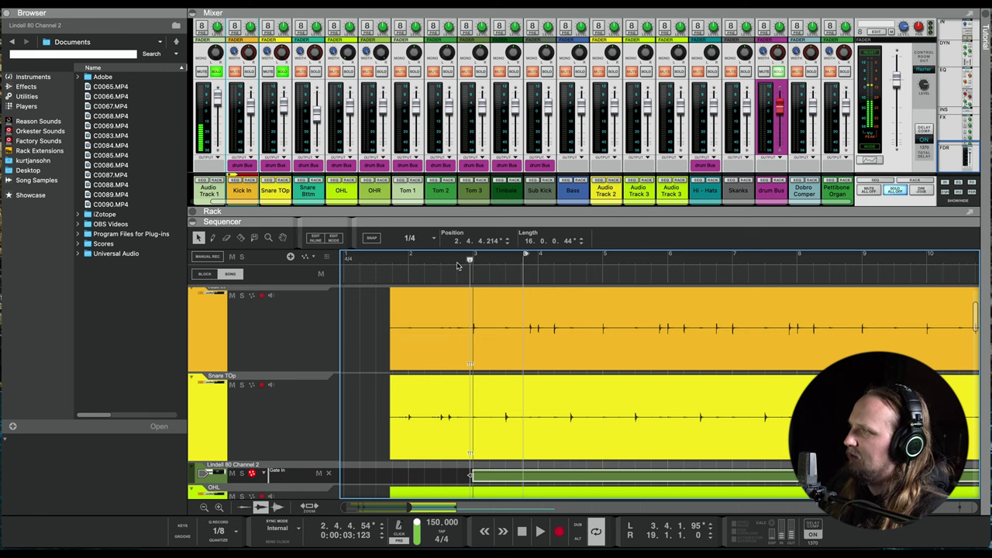
- Select the intro clips on Kick In and Snare TOp and raise their level to 2.37 dB
left_click_drag(458, 267, 338, 319)
scroll(385, 387, "up", 1)
left_click_drag(383, 345, 423, 391)
left_click_drag(434, 311, 437, 306)
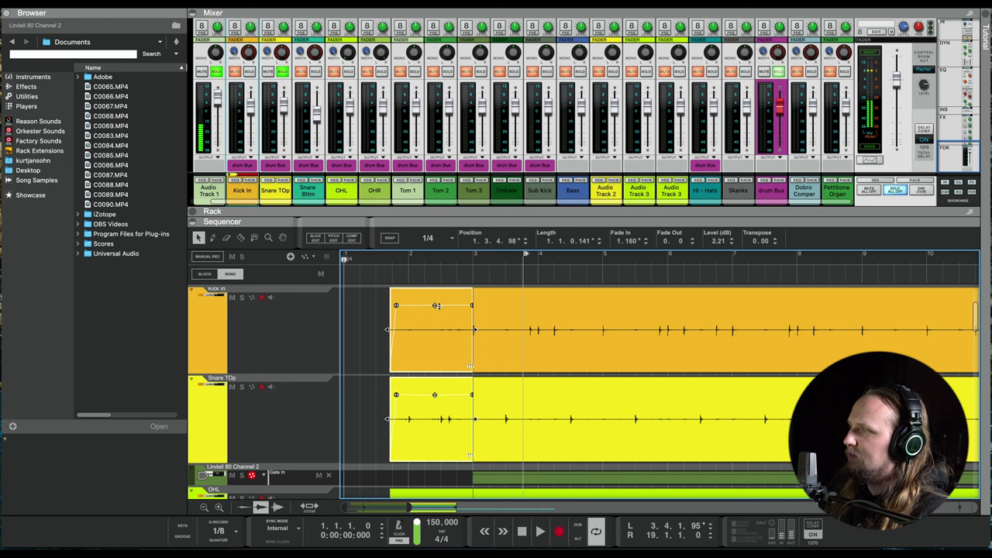
- Play the snare intro through the bar 3 transition to check its level against the following clip
key("space")
key("space")
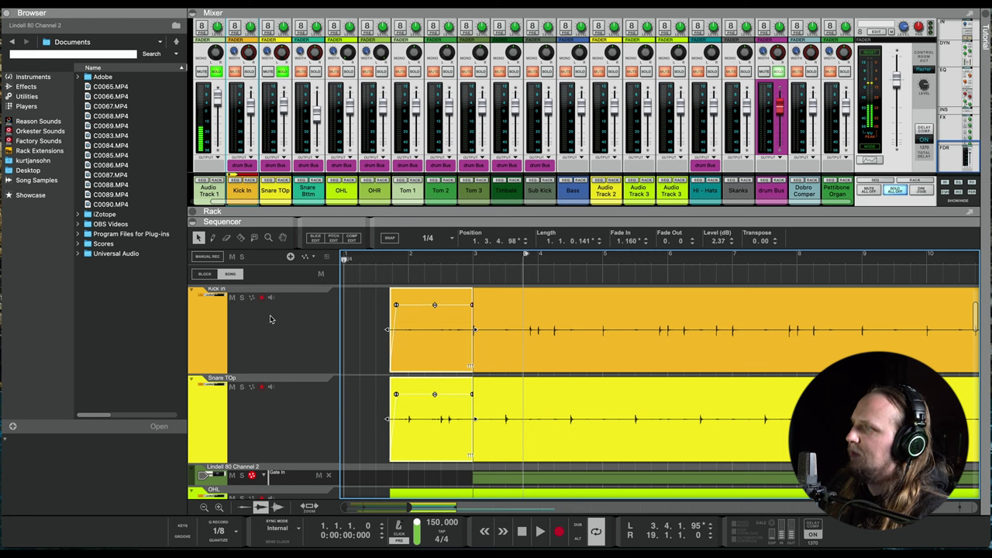
key("space")
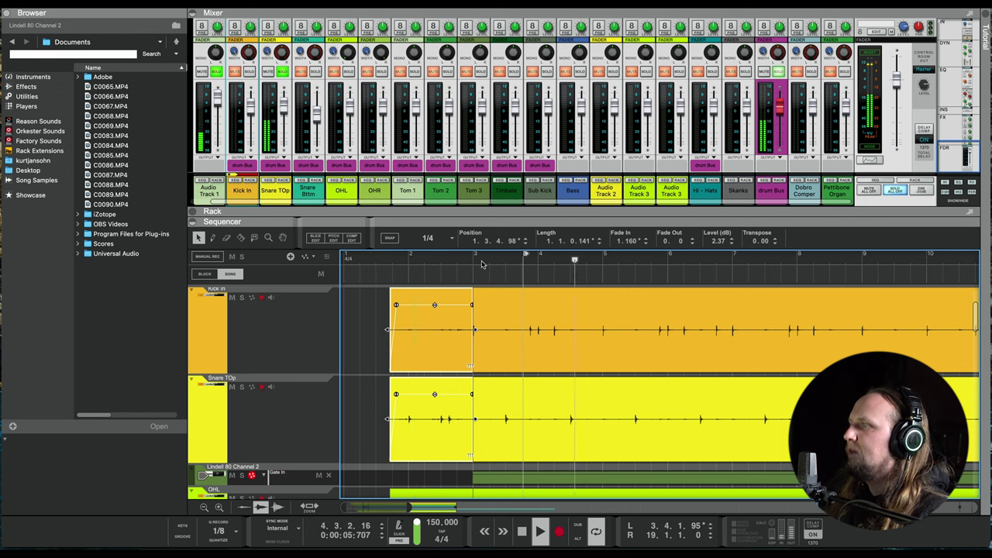
left_click(410, 263)
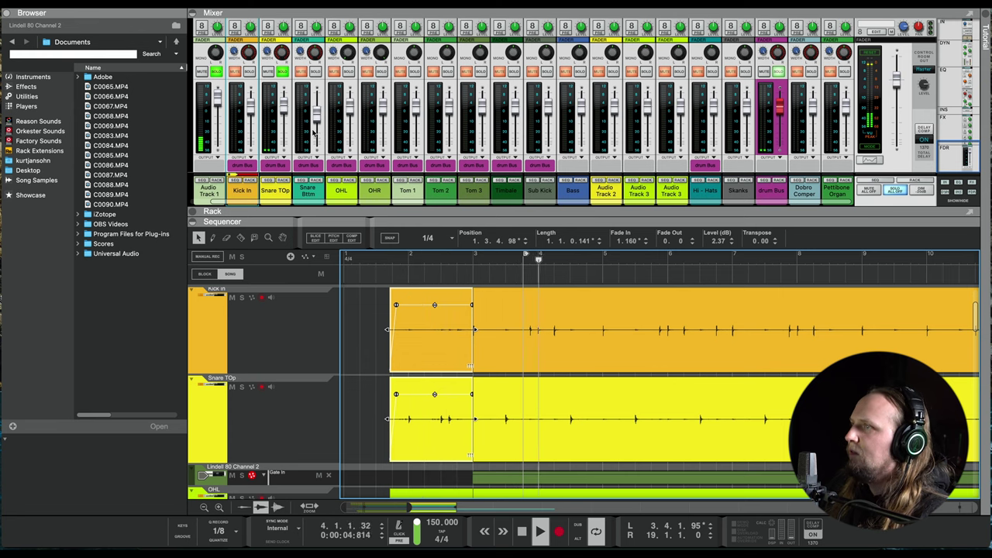
key("space")
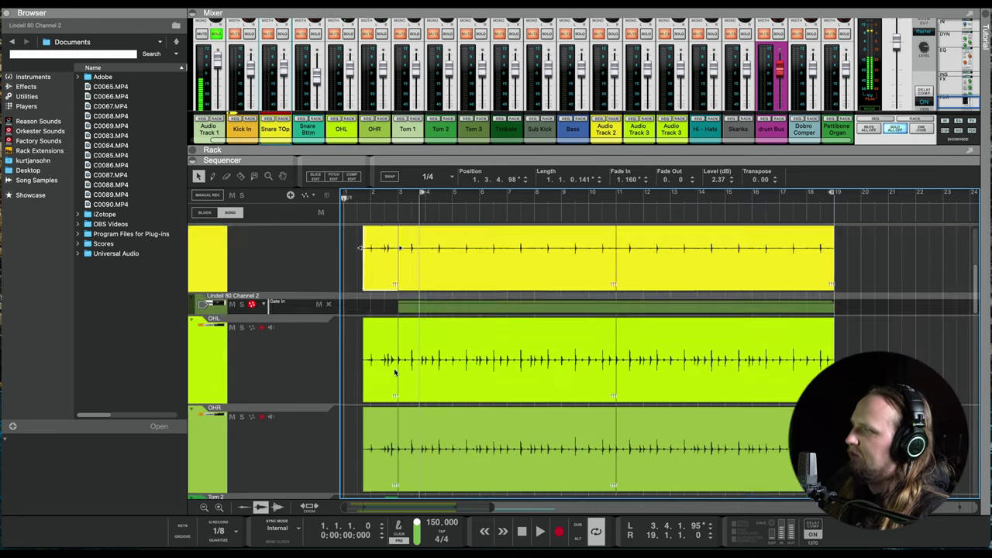
- Look through the drum lanes in the sequencer and compare where the overhead, Tom 2, Snare Bttm and Hi-Hats clips start
scroll(395, 372, "down", 3)
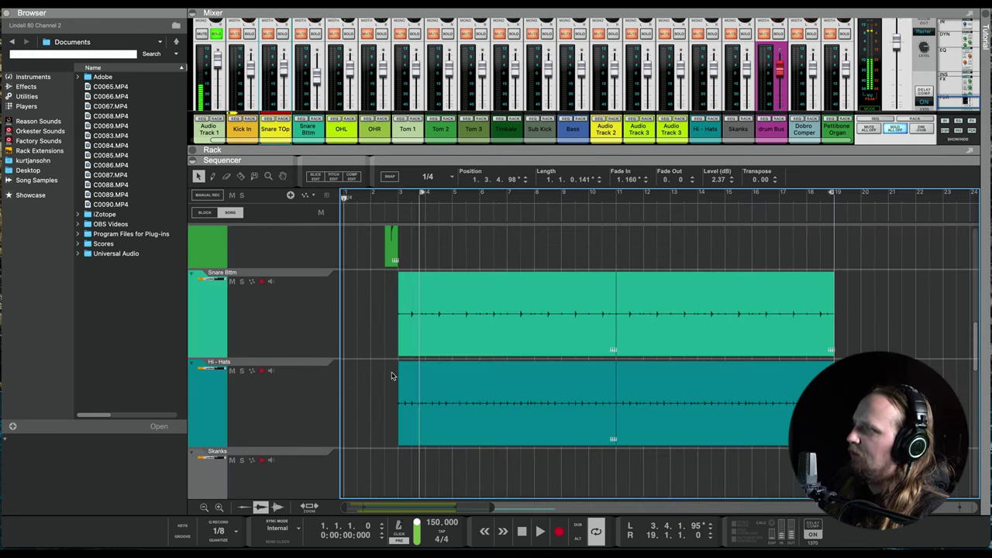
scroll(395, 365, "up", 2)
scroll(395, 349, "down", 10)
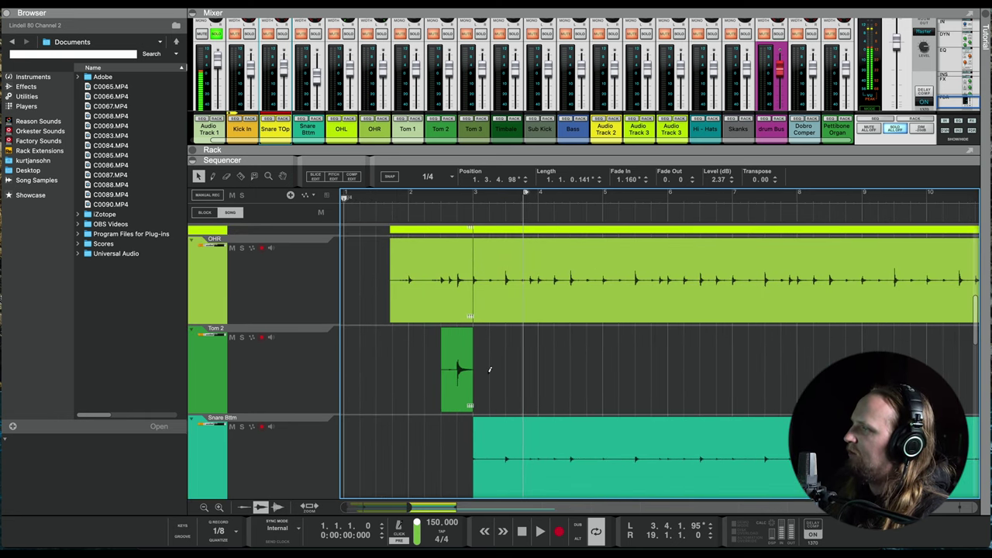
scroll(392, 344, "up", 10)
scroll(396, 350, "left", 5)
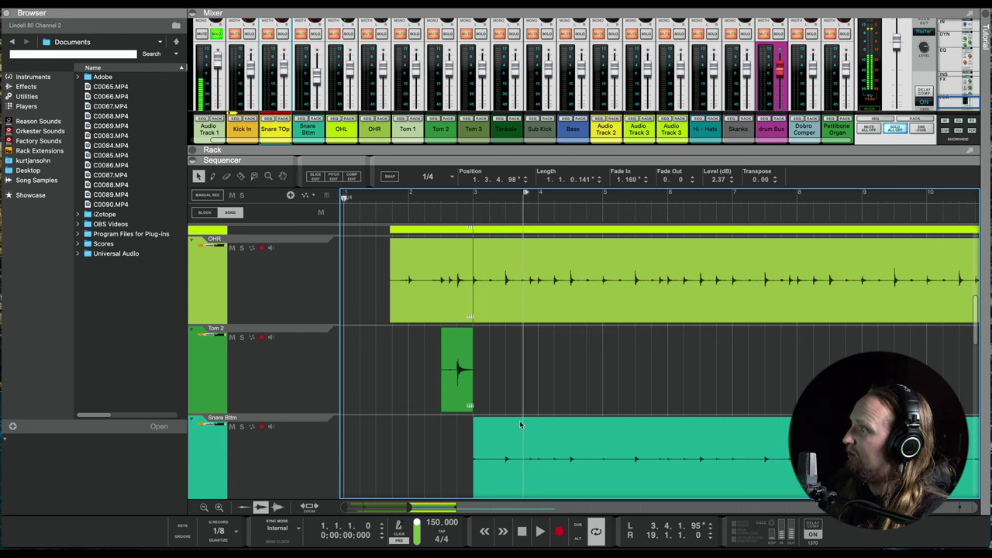
scroll(565, 353, "down", 2)
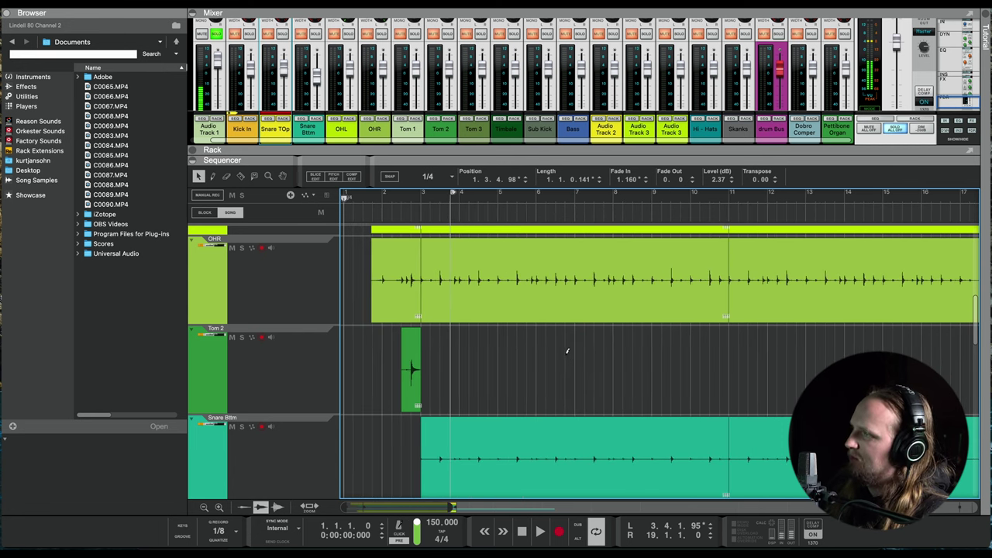
scroll(521, 359, "down", 2)
scroll(509, 350, "down", 1)
scroll(491, 349, "up", 3)
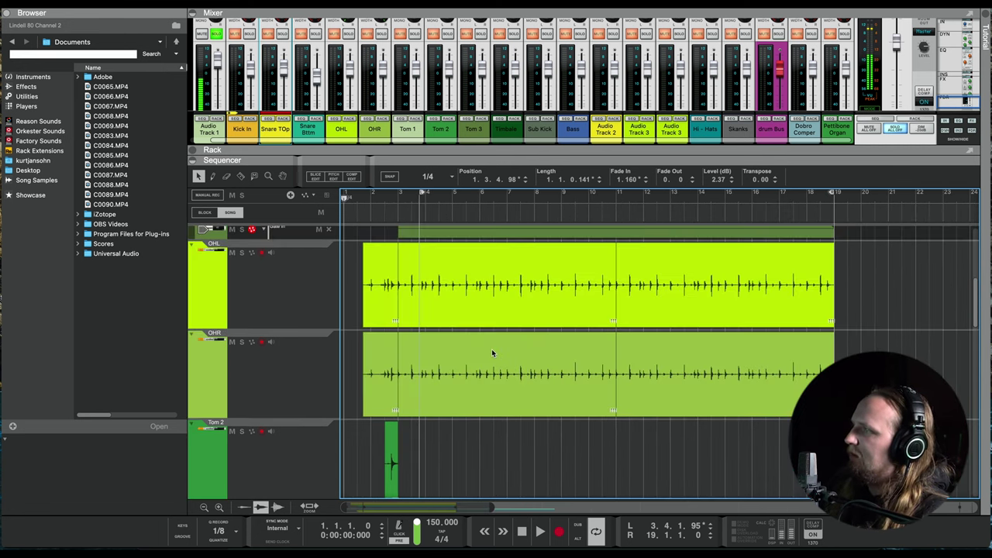
scroll(420, 392, "down", 1)
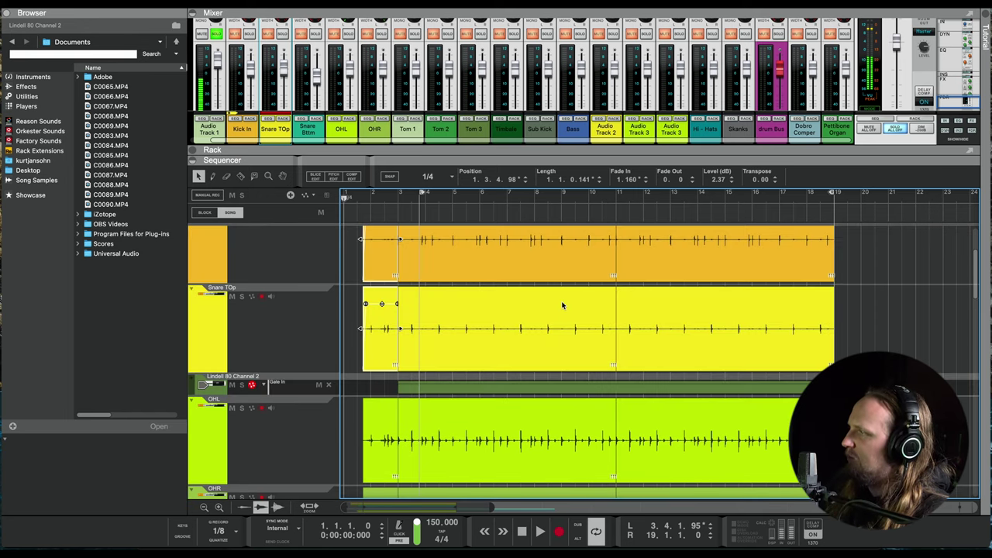
scroll(572, 326, "down", 1)
scroll(527, 326, "down", 2)
scroll(479, 349, "down", 6)
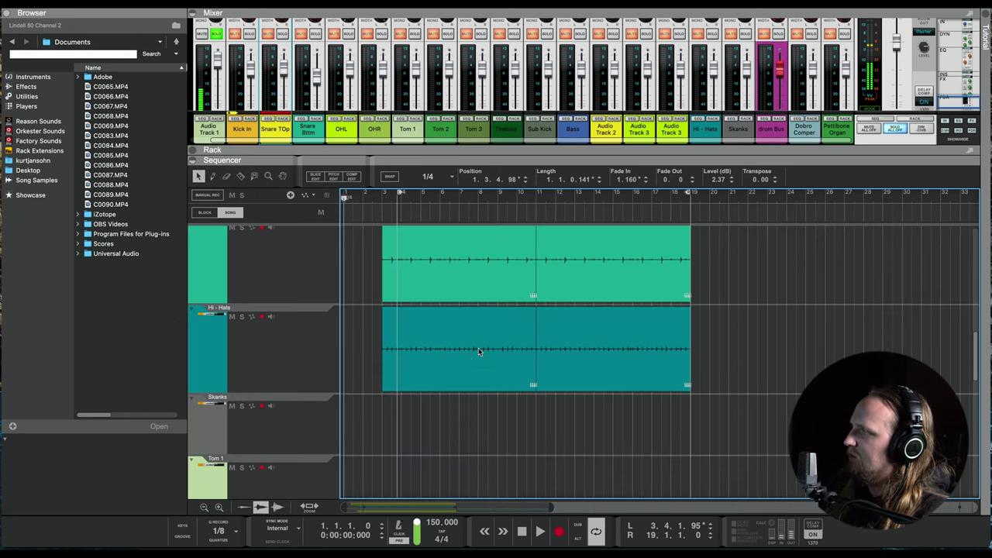
scroll(463, 364, "up", 5)
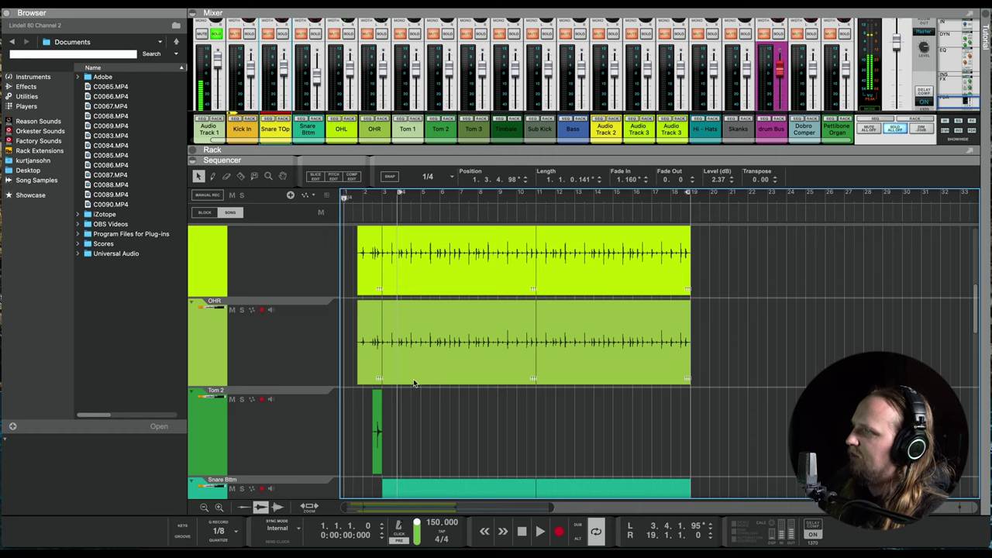
scroll(414, 383, "up", 2)
scroll(412, 390, "down", 5)
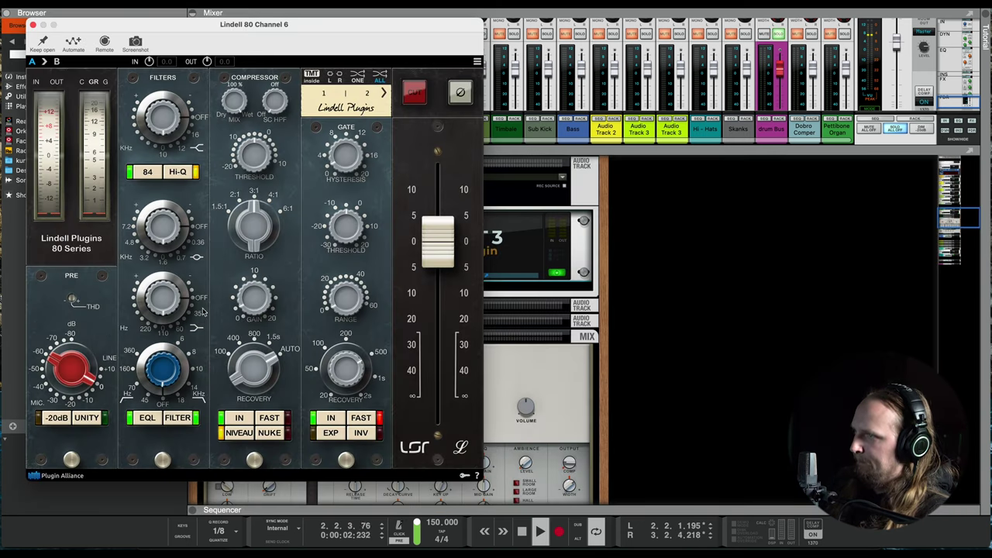
- On Tom 2's Lindell 80 Channel, raise the preamp gain, adjust the compressor threshold and ratio, and switch off the gate
left_click_drag(66, 368, 84, 346)
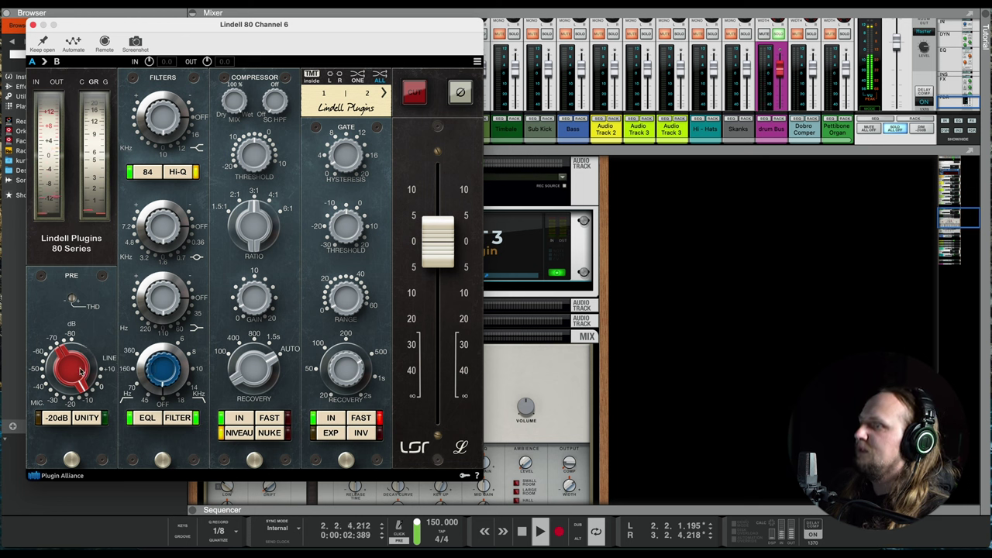
scroll(81, 370, "up", 2)
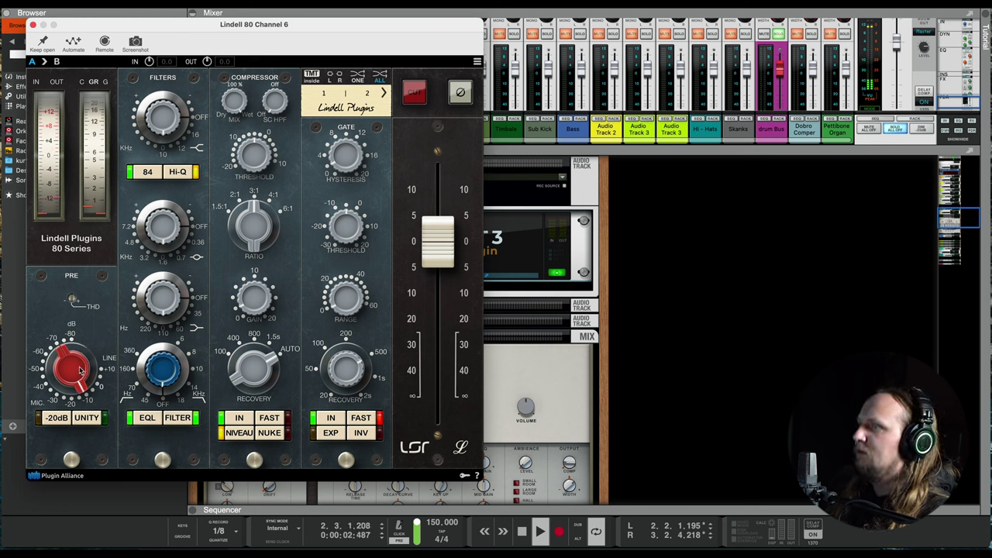
mouse_move(261, 161)
left_mouse_down()
mouse_move(261, 170)
mouse_move(250, 159)
left_mouse_up()
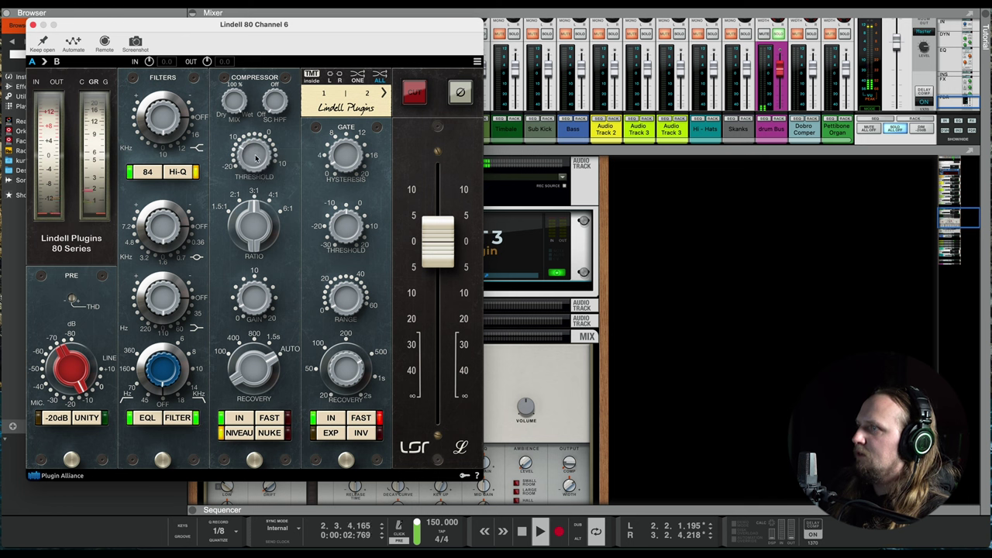
left_click_drag(248, 223, 250, 208)
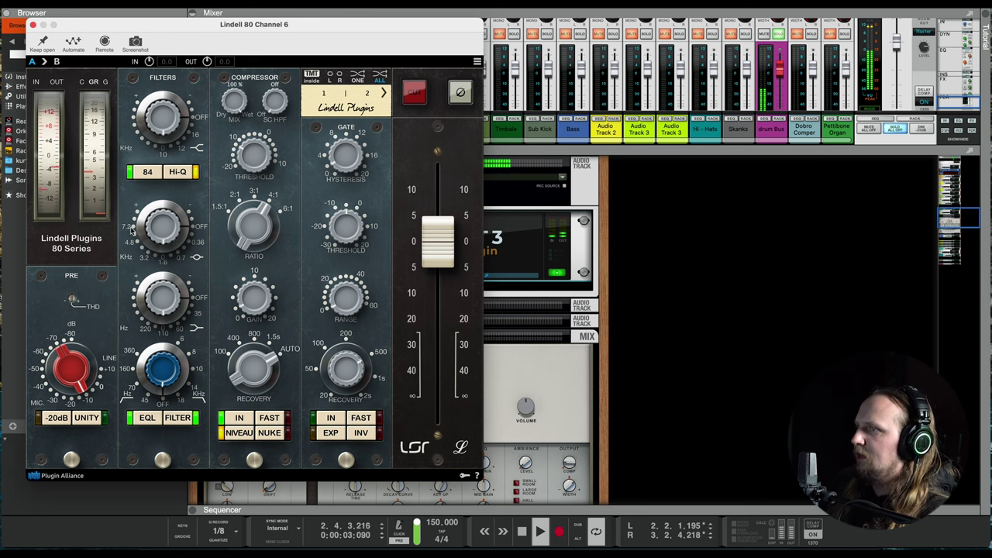
- Shape the Tom 2 strip's EQ by adjusting its low, mid and high bands, with the mid gain at about 9.18 dB
left_click_drag(85, 30, 172, 48)
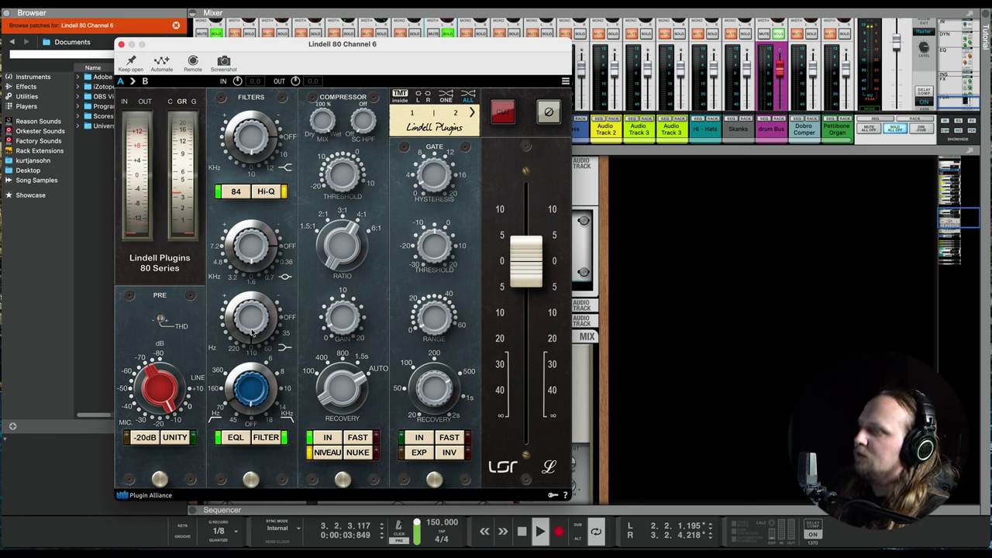
left_click_drag(252, 328, 254, 318)
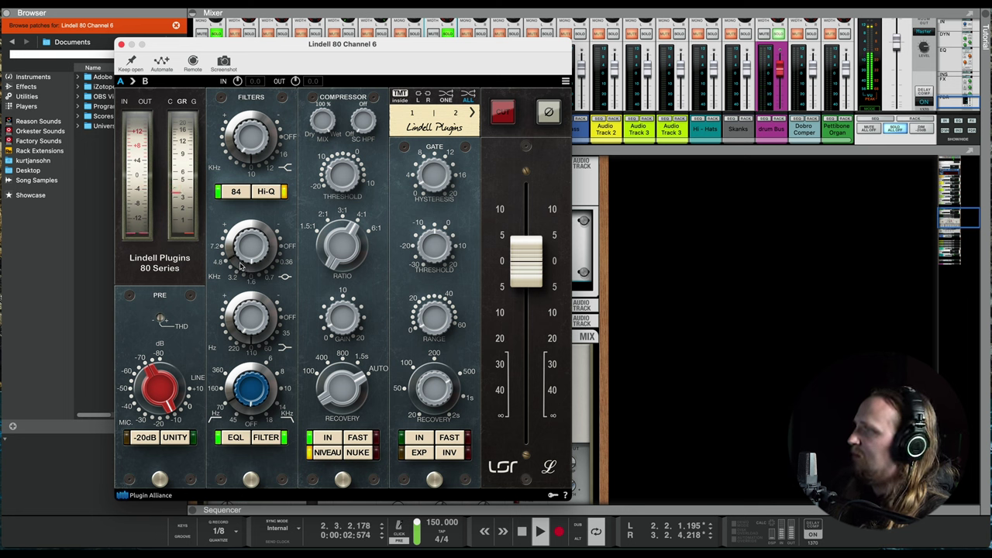
left_click_drag(252, 262, 253, 246)
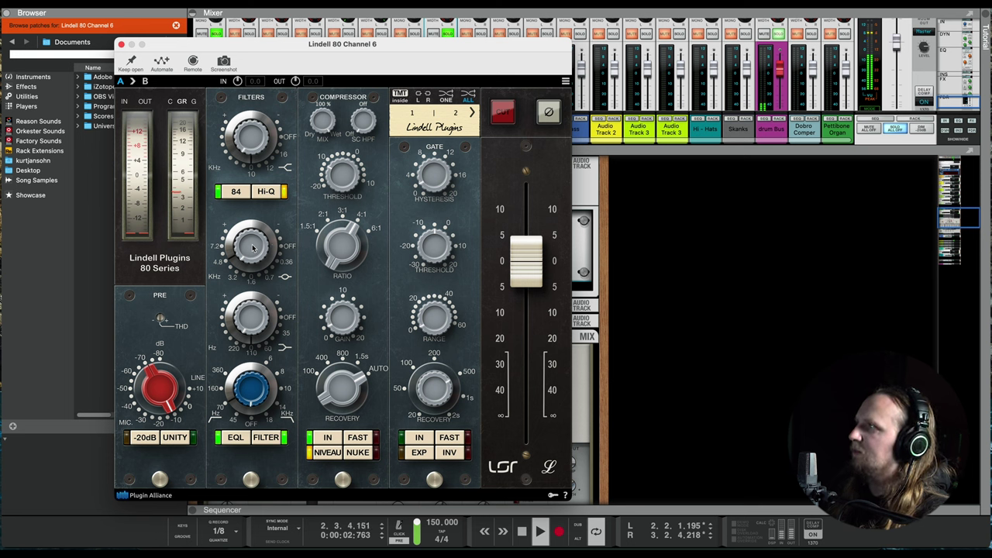
left_click_drag(253, 253, 254, 248)
left_click_drag(253, 124, 234, 154)
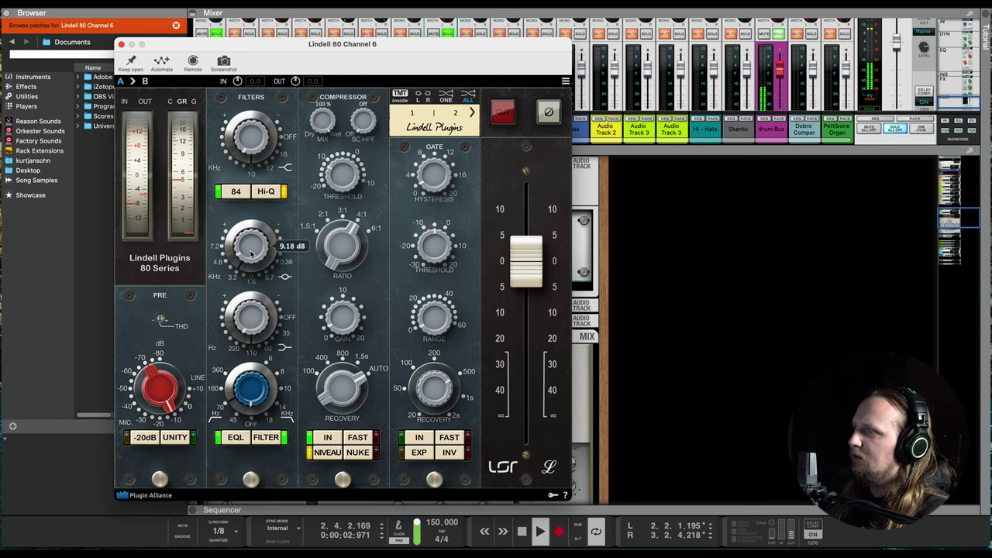
- Close the Tom 2 channel strip and add Kick In, Snare TOp, Snare Bttm, OHL and OHR to the soloed tracks
left_click(121, 44)
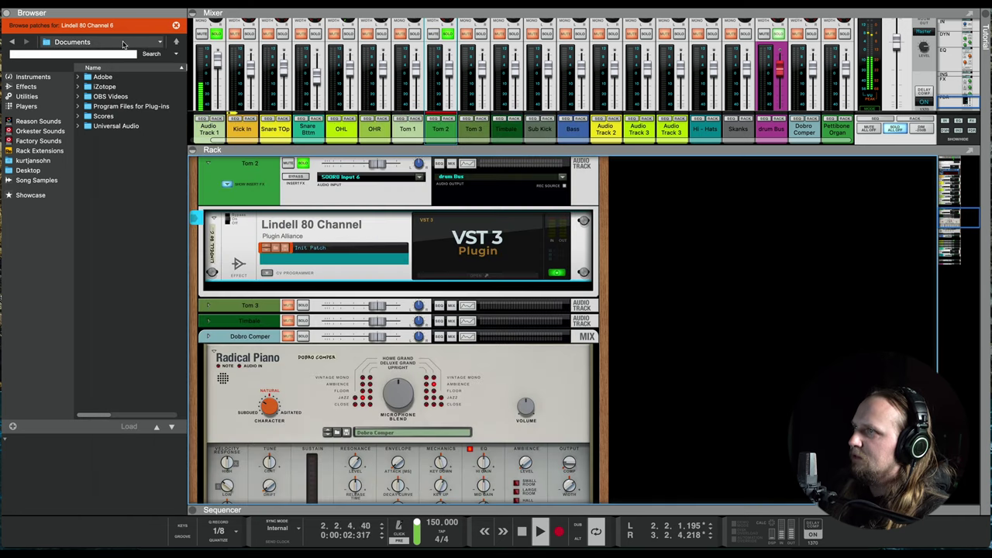
left_click(253, 36)
left_click(286, 34)
left_click(318, 34)
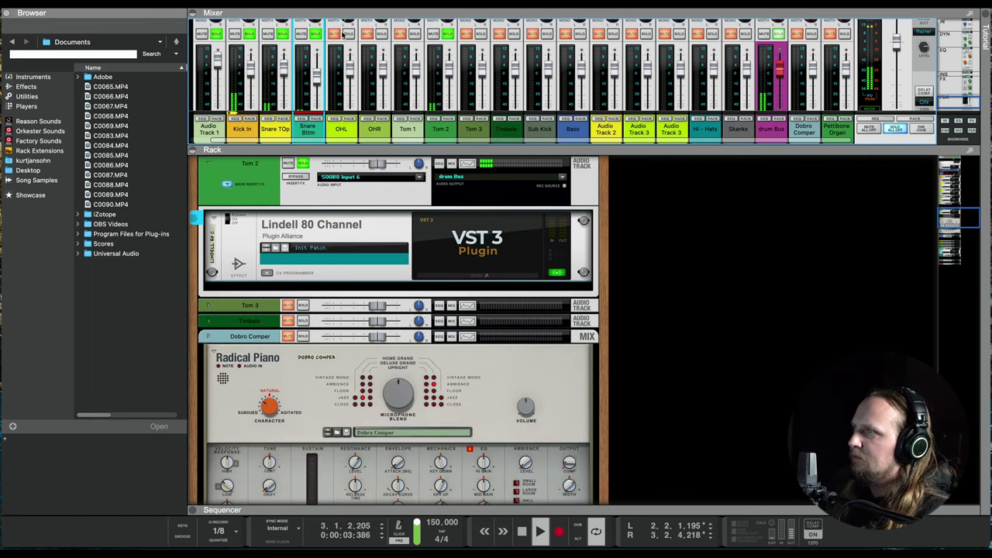
left_click(351, 34)
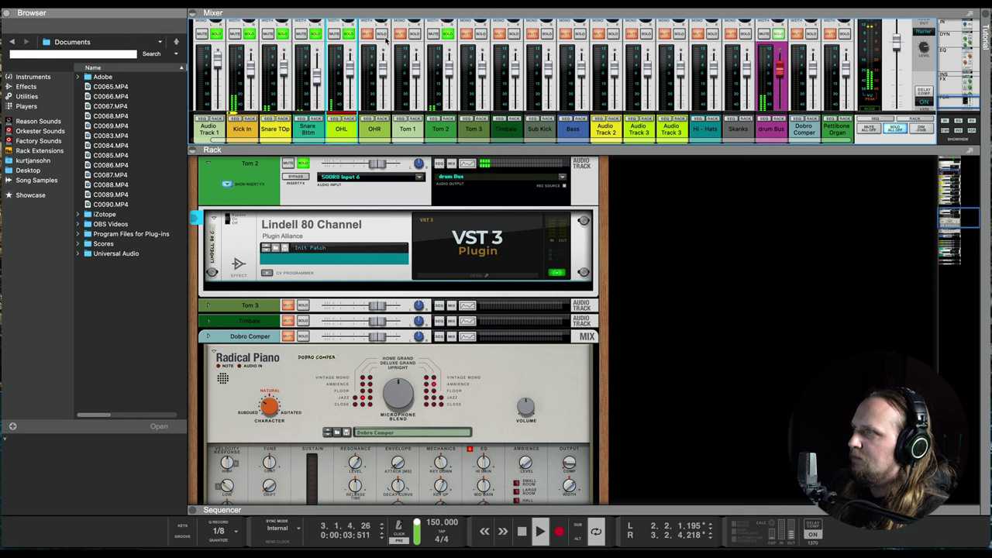
left_click(367, 34)
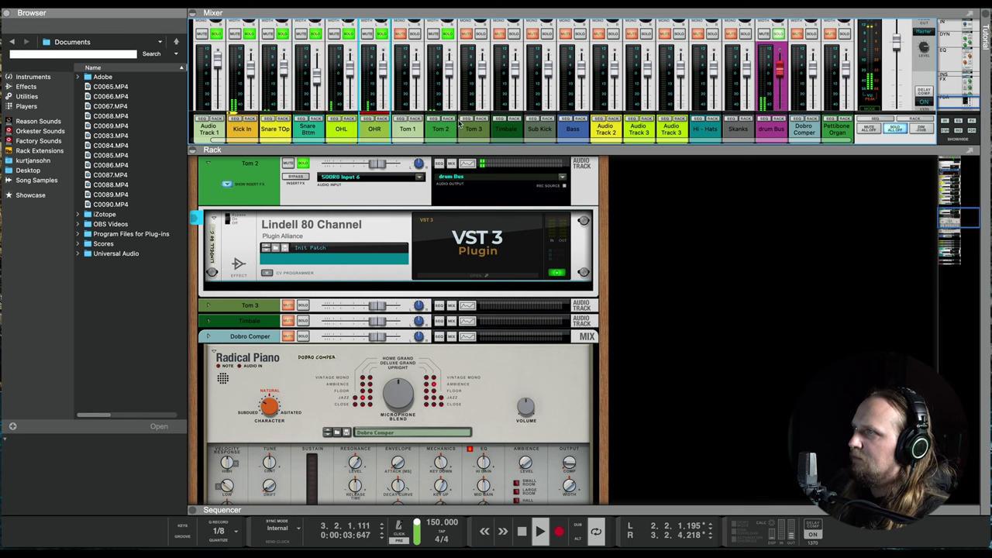
- Lower the OHR fader slightly and set Tom 2's FX1 send level to about -27.36 dB
scroll(349, 93, "down", 2)
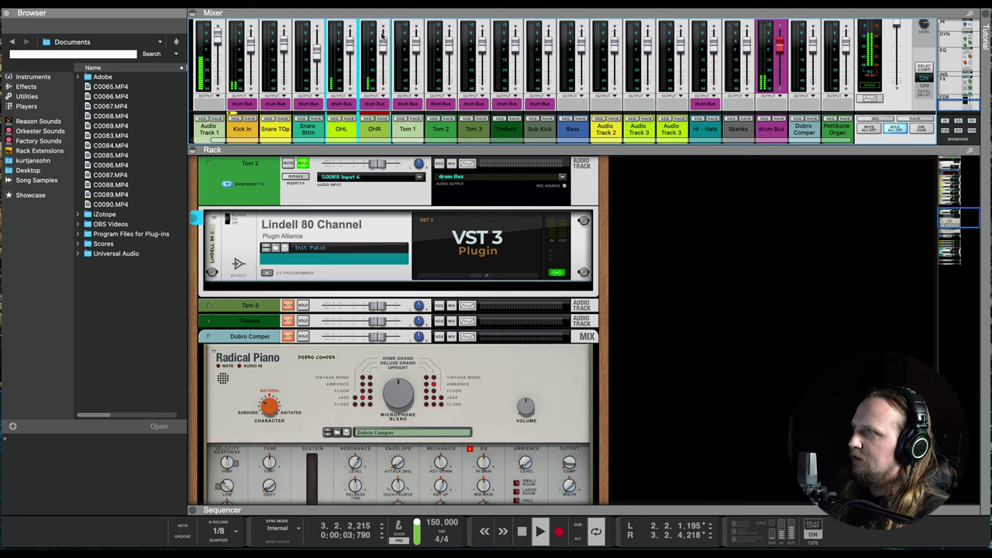
left_click_drag(383, 49, 383, 57)
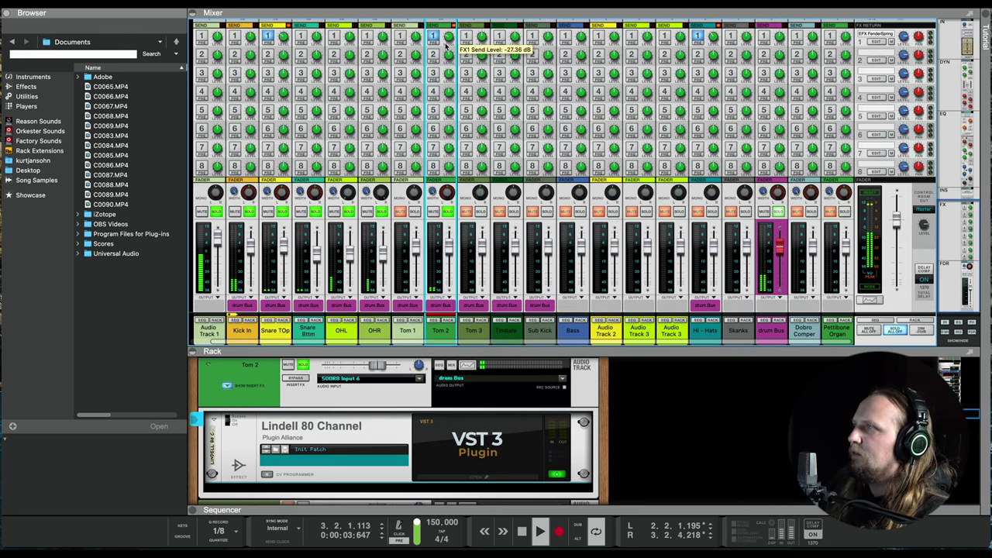
scroll(448, 40, "up", 3)
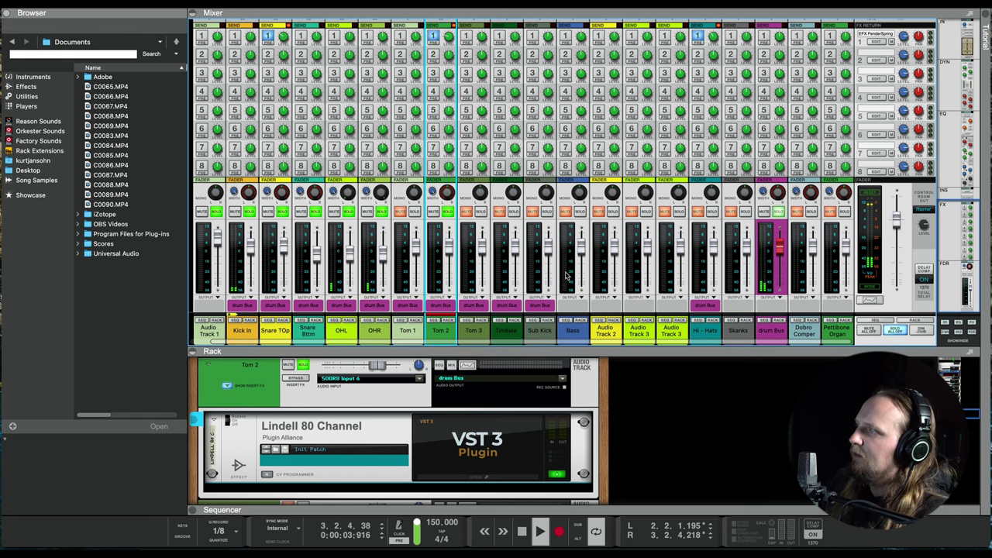
- Remove the unused Tom 1, Tom 3, Timbale and Sub Kick channels, and pan Tom 2 to about -56
left_click(505, 330)
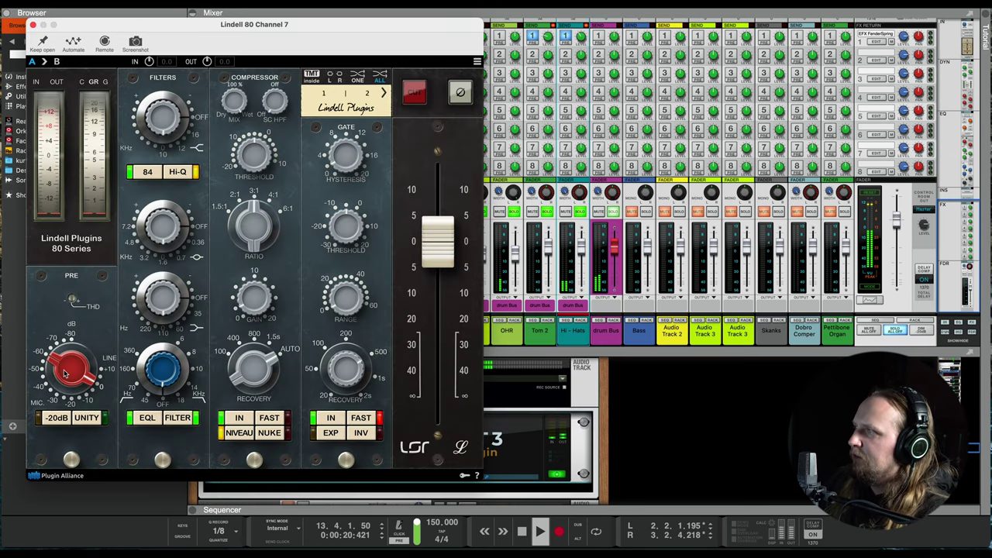
key("Escape")
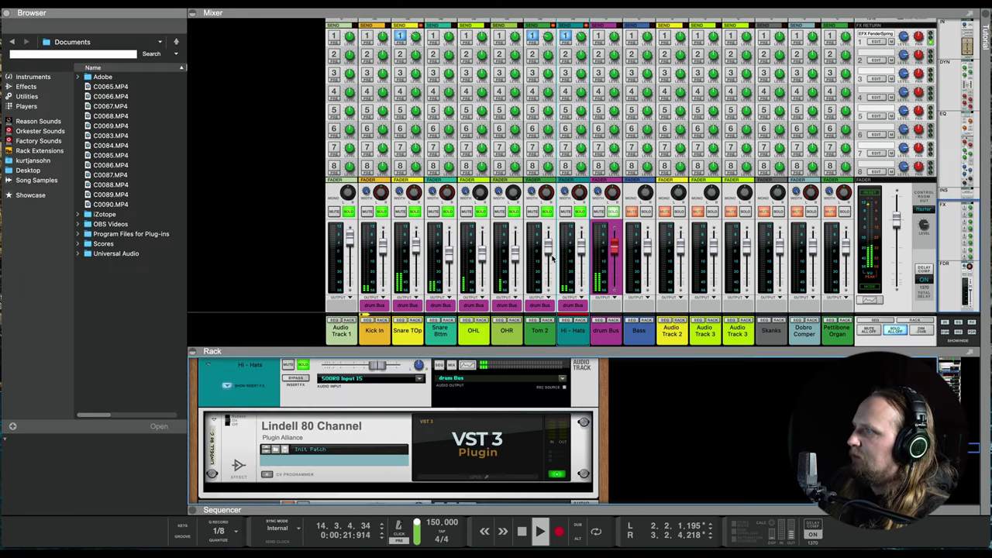
left_click(548, 195)
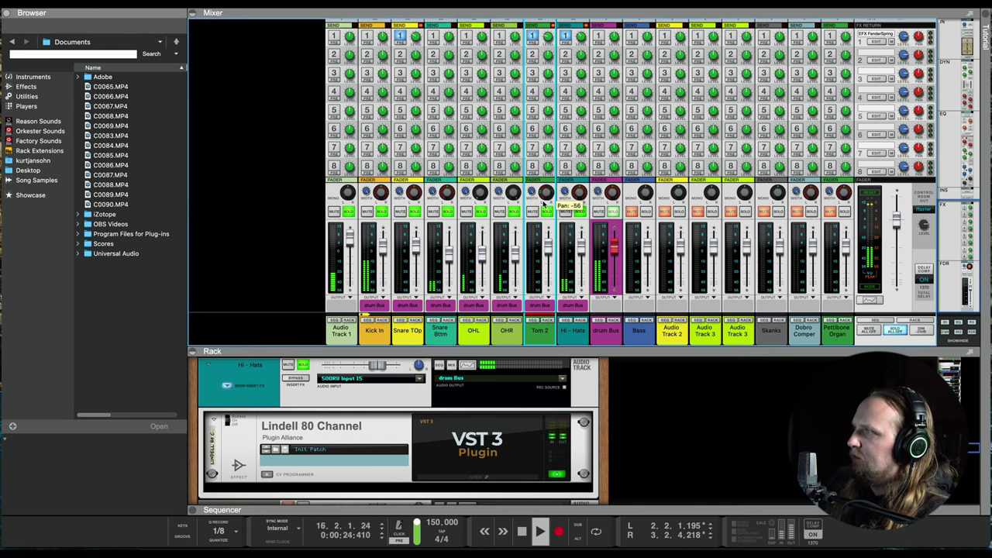
left_click_drag(544, 203, 548, 204)
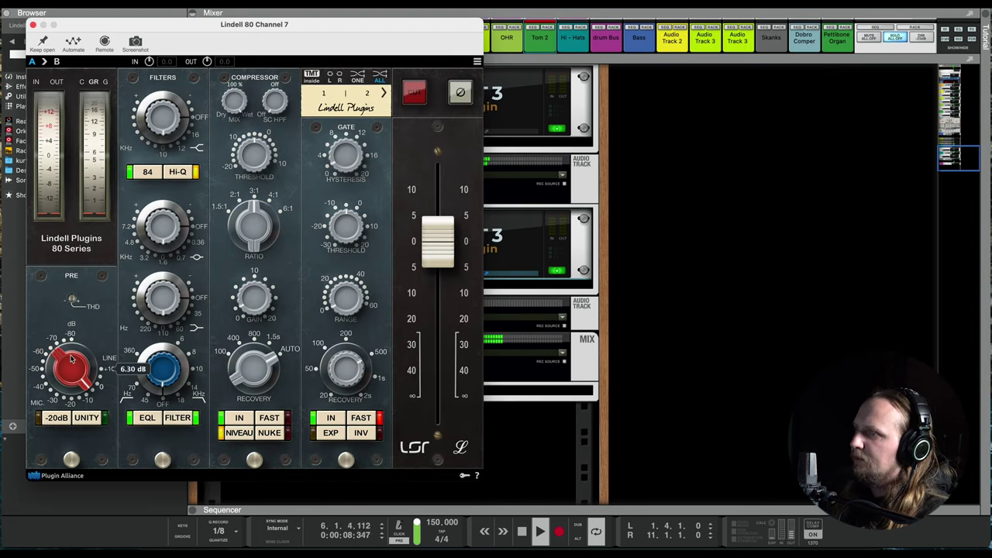
- On the Hi-Hats' Lindell 80 Channel, set the preamp gain to about 6.3 dB and adjust the EQ bands
left_click_drag(72, 358, 78, 355)
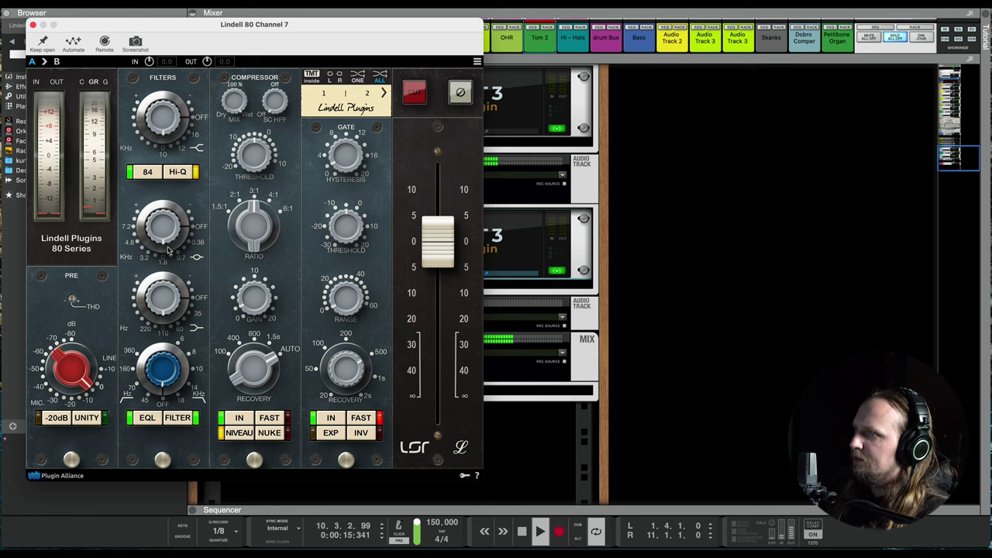
left_click_drag(161, 226, 155, 308)
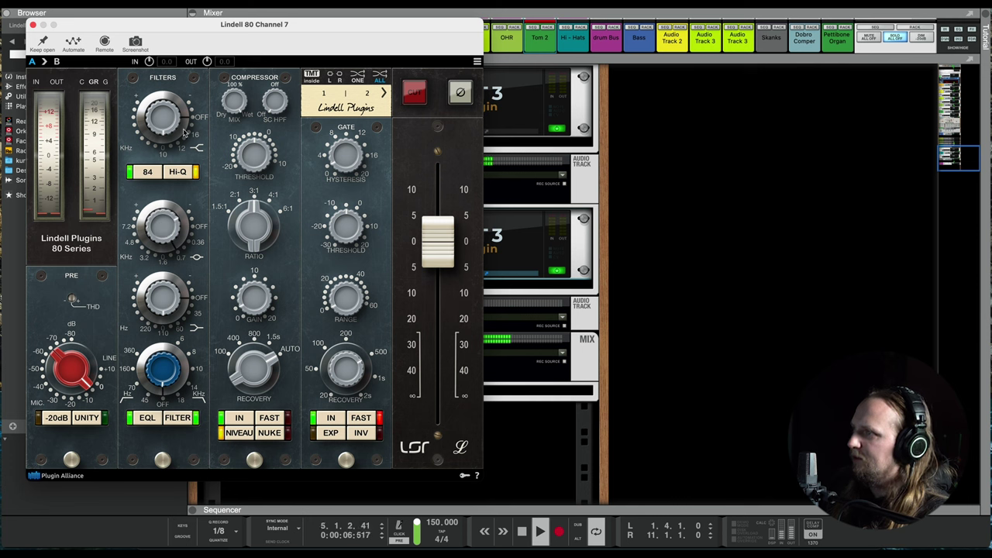
mouse_move(163, 124)
left_mouse_down()
mouse_move(170, 94)
mouse_move(166, 110)
left_mouse_up()
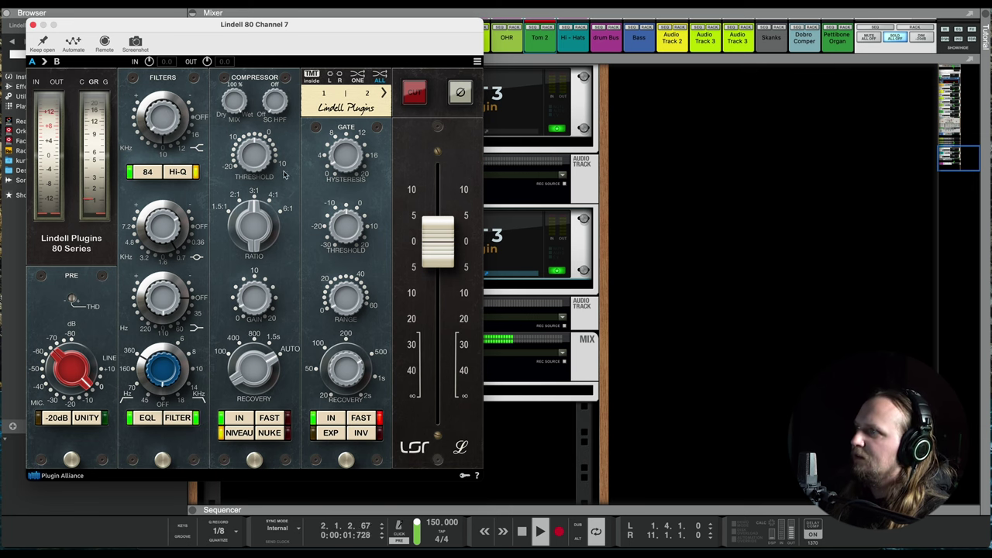
left_click(745, 242)
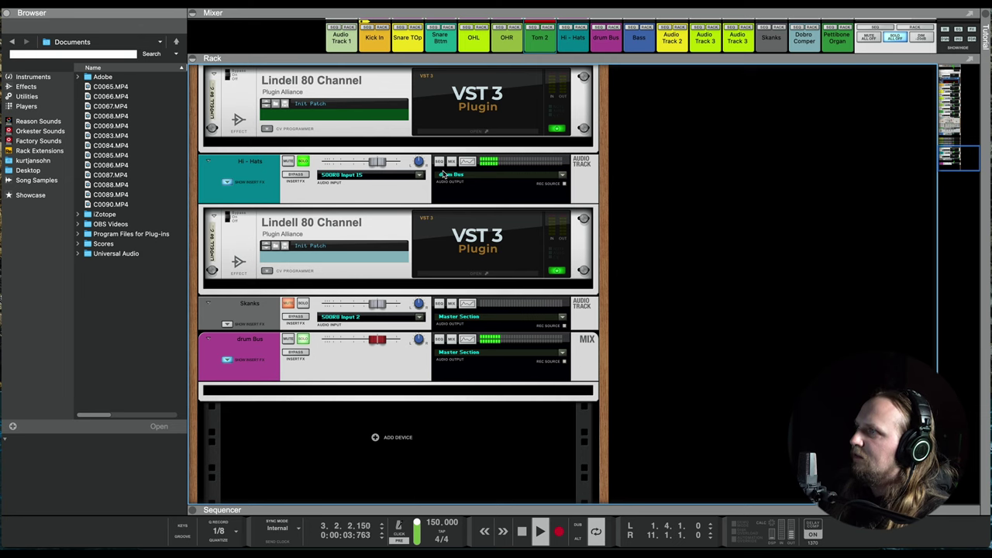
- Compare the drum mix with the Hi-Hats taken out of solo and brought back in
left_click_drag(450, 55, 457, 335)
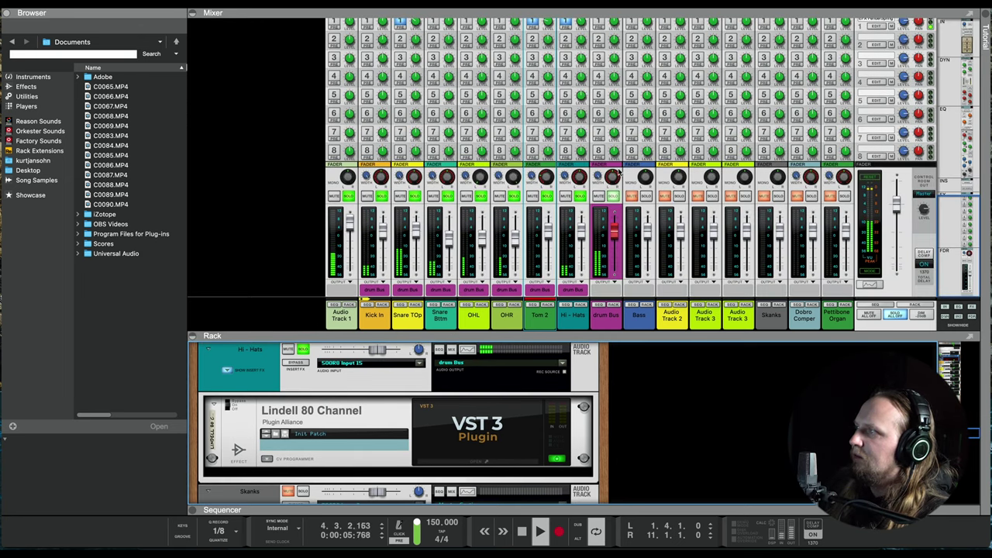
left_click(581, 187)
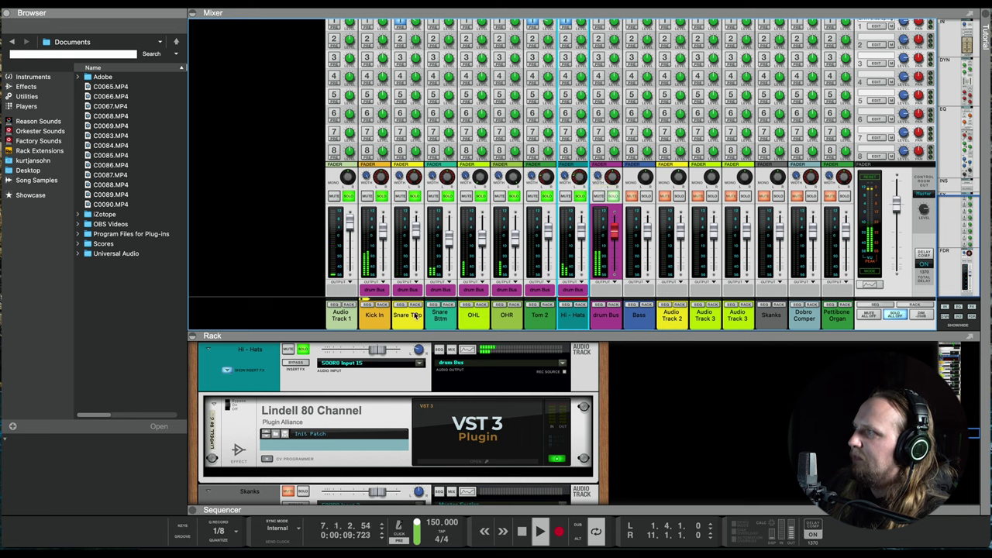
left_click(580, 197)
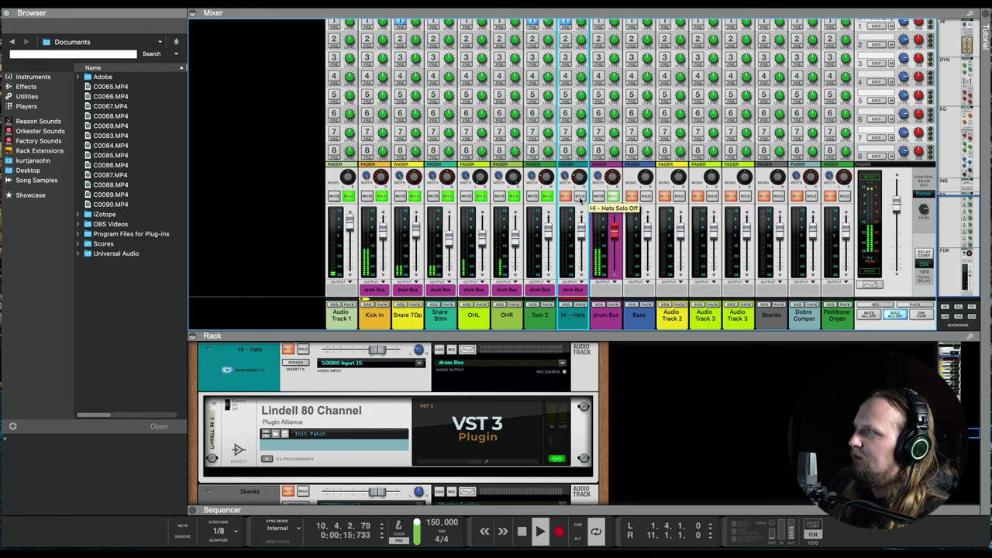
left_click(580, 198)
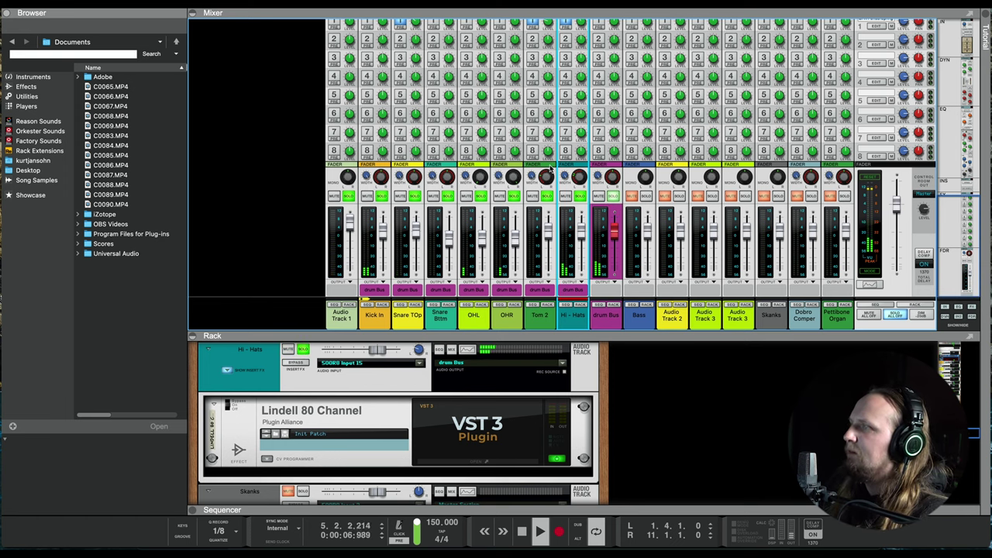
- Insert the VST3 Black Box Analog Design HG-2 on the Snare TOp track and open its interface
left_click(416, 236)
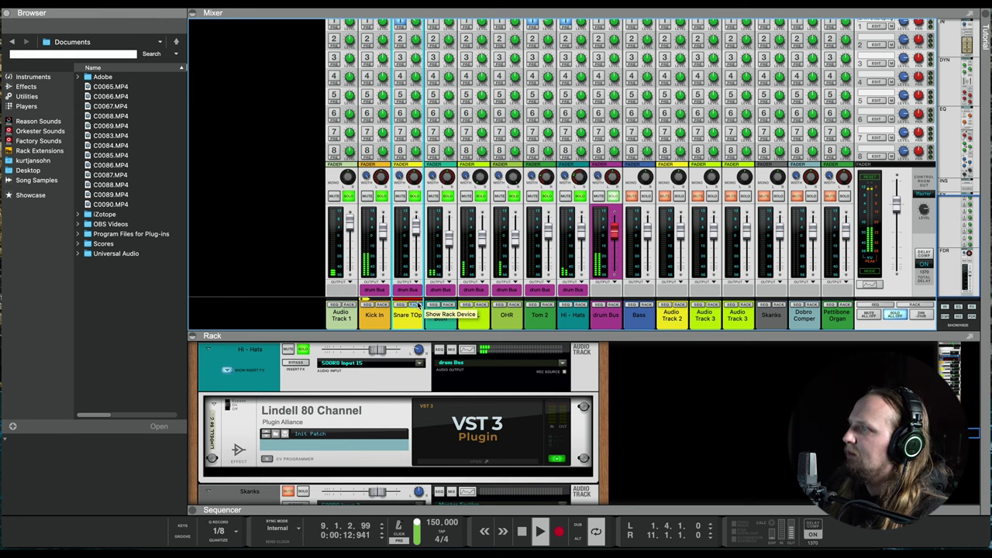
right_click(304, 363)
mouse_move(325, 316)
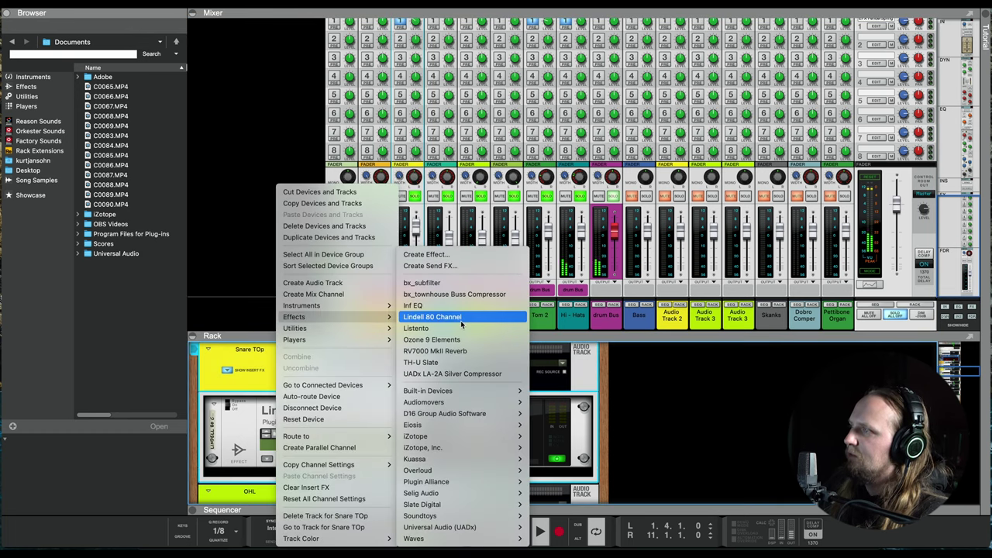
mouse_move(473, 497)
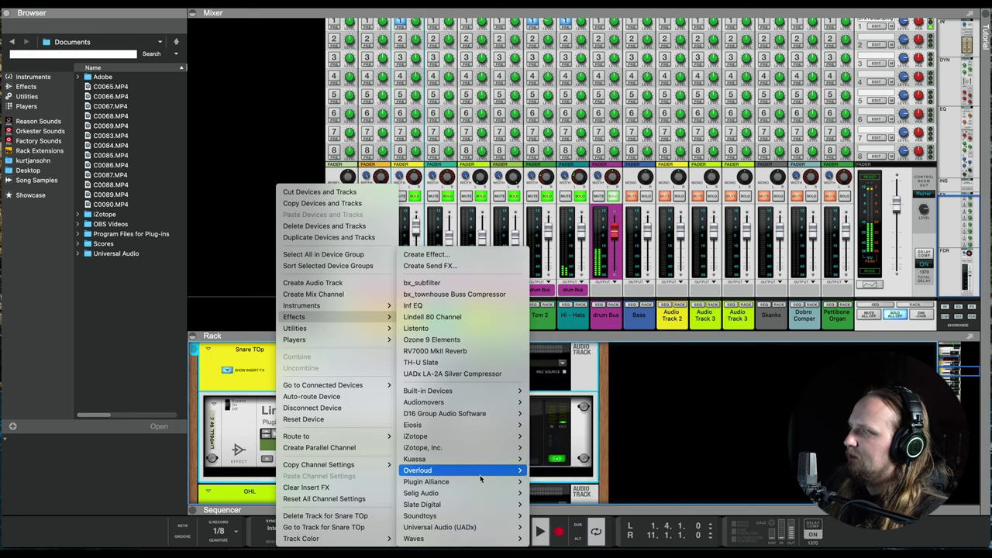
mouse_move(502, 486)
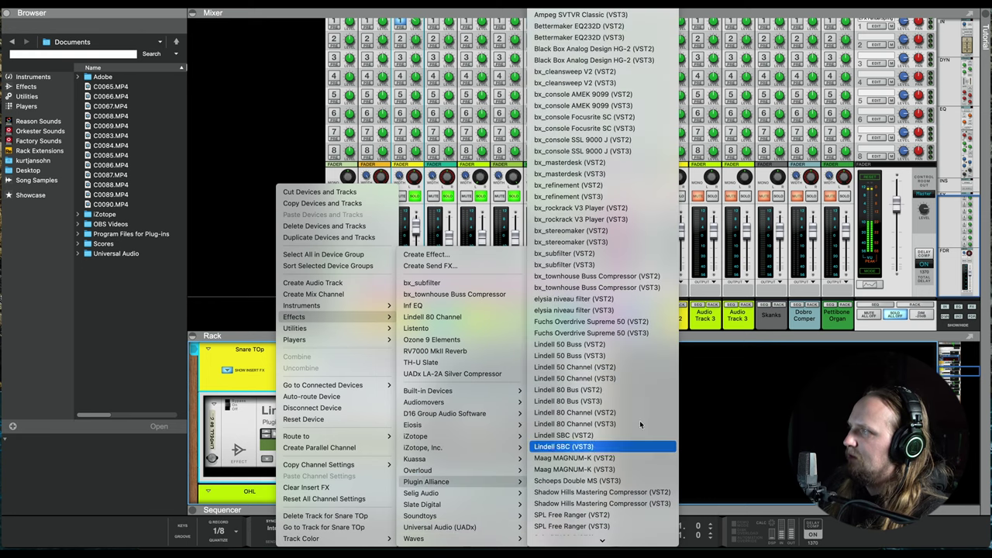
left_click(652, 60)
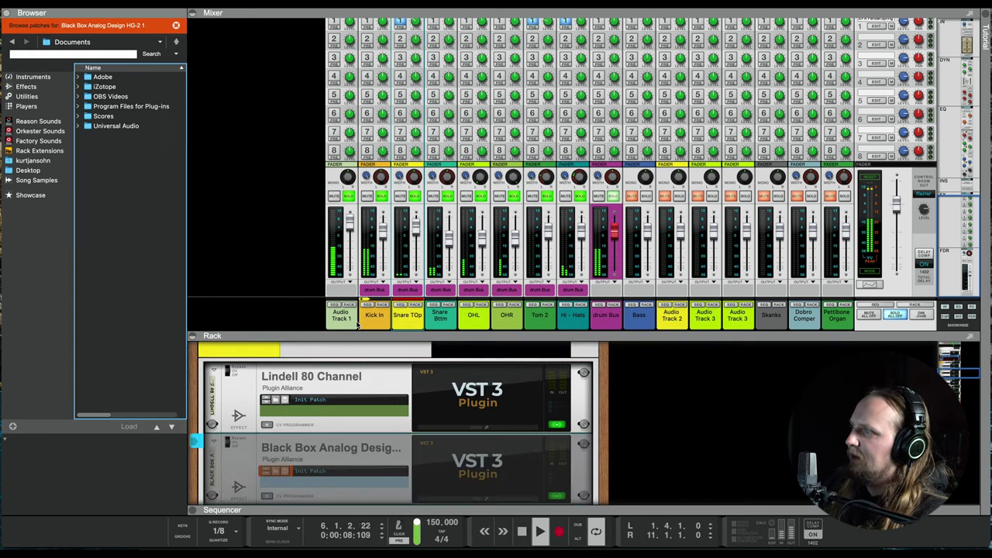
left_click(464, 502)
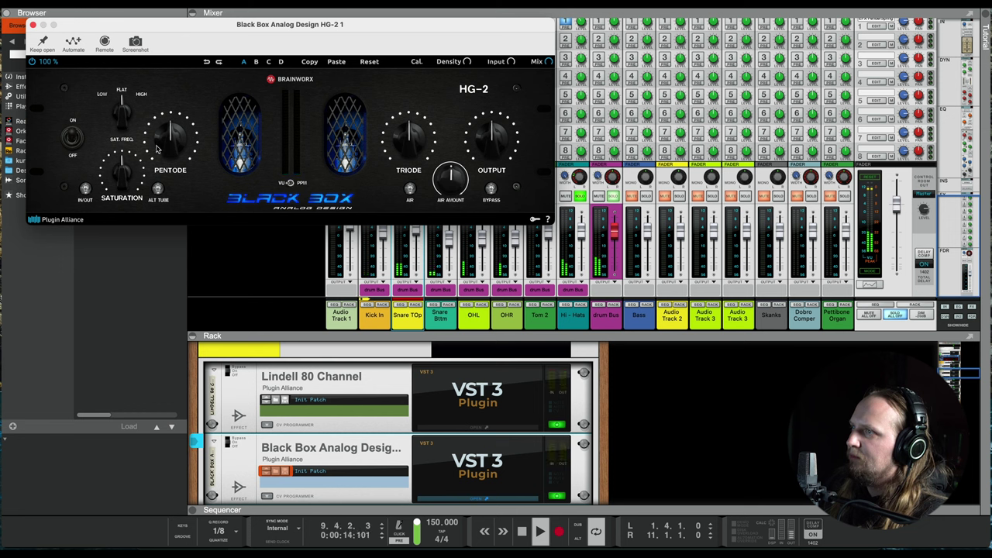
- Engage the saturation circuit on the snare's HG-2 and adjust its Saturation and Pentode amounts
left_click_drag(130, 174, 110, 184)
left_click(85, 188)
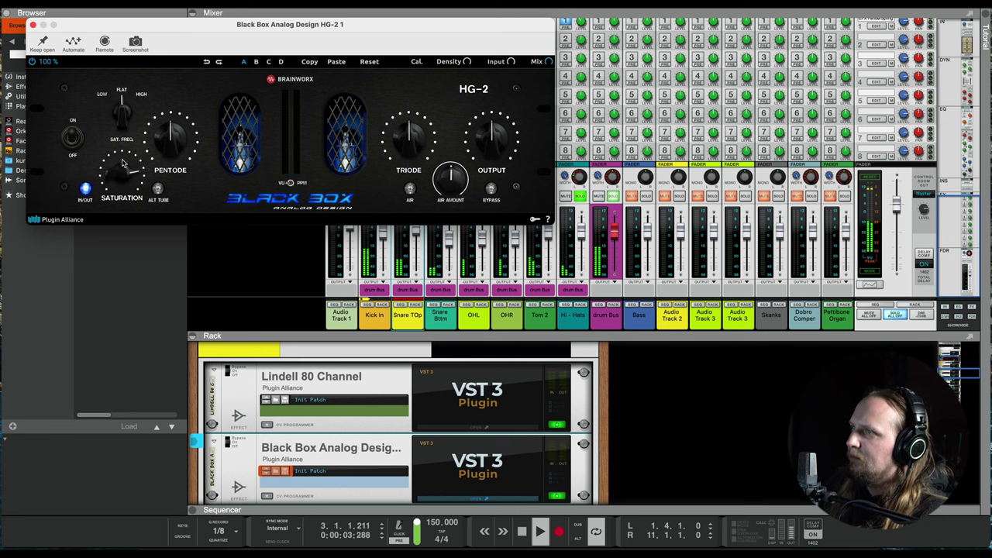
left_click_drag(121, 176, 121, 186)
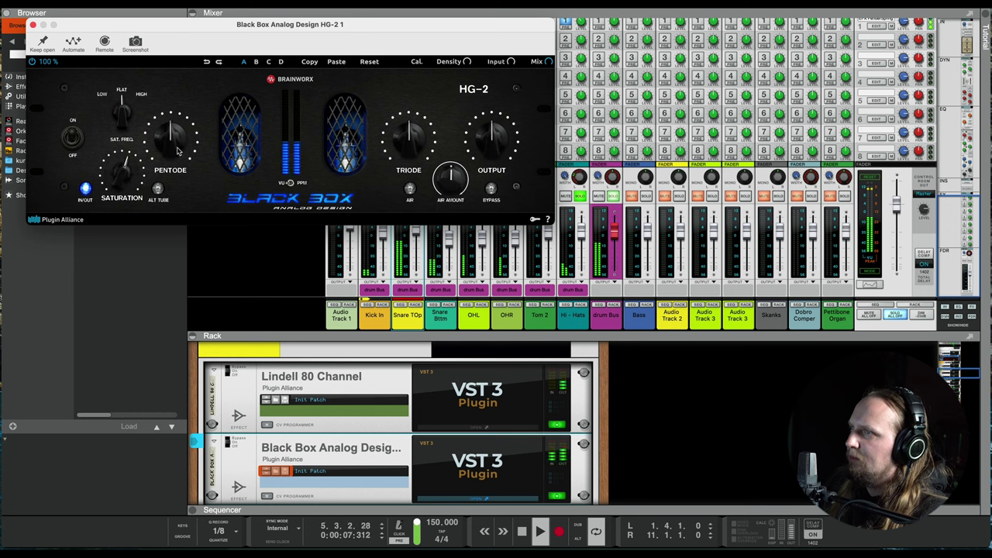
mouse_move(177, 151)
left_mouse_down()
mouse_move(172, 133)
mouse_move(167, 157)
mouse_move(177, 151)
left_mouse_up()
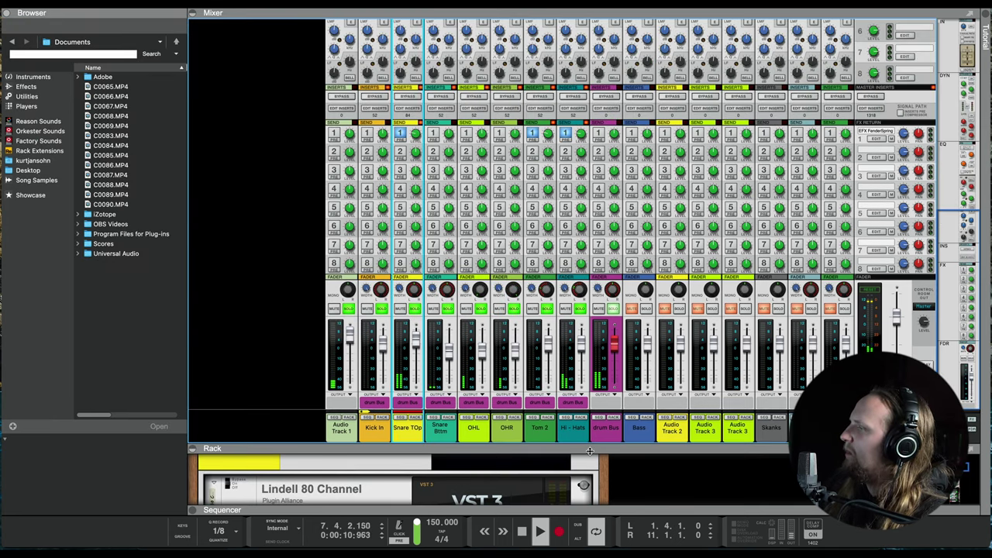
- Insert a bx_townhouse Buss Compressor on the drum Bus and open its interface
left_click(614, 418)
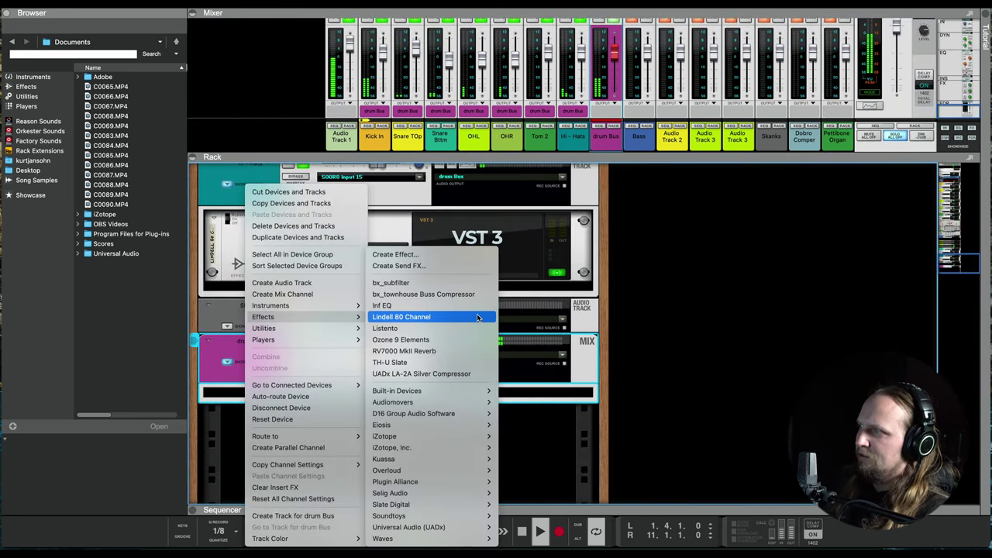
left_click(468, 294)
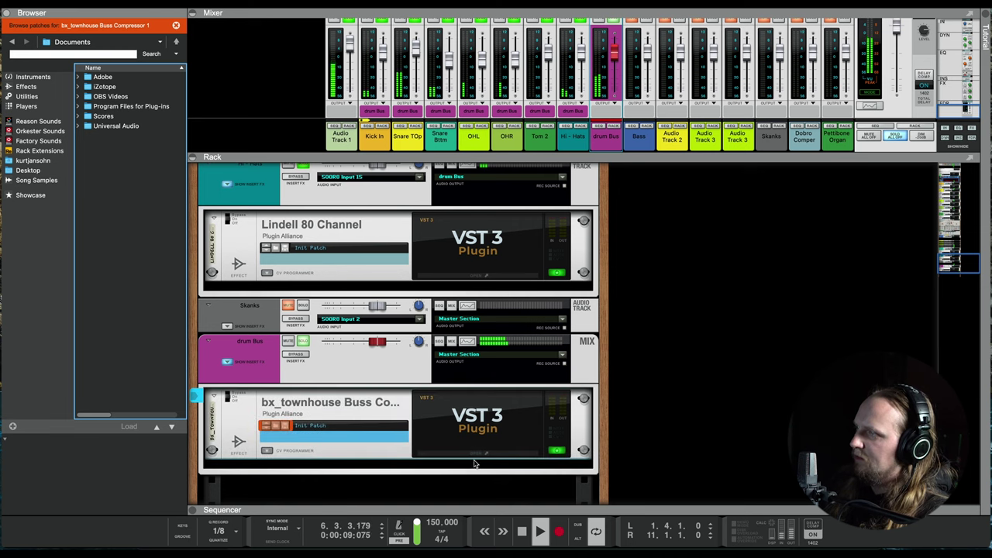
left_click(467, 455)
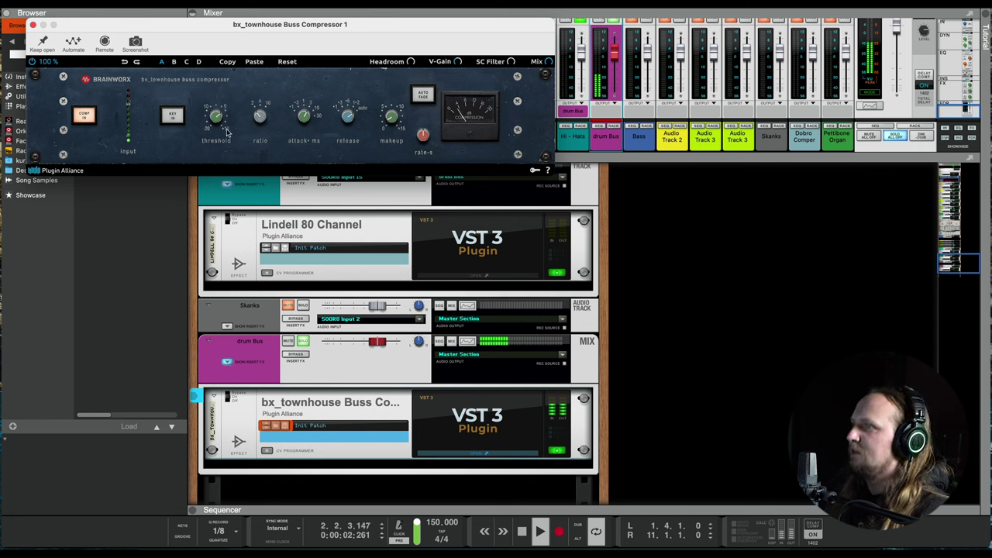
- Fine-tune the threshold of the drum Bus compressor while the drums play
mouse_move(218, 121)
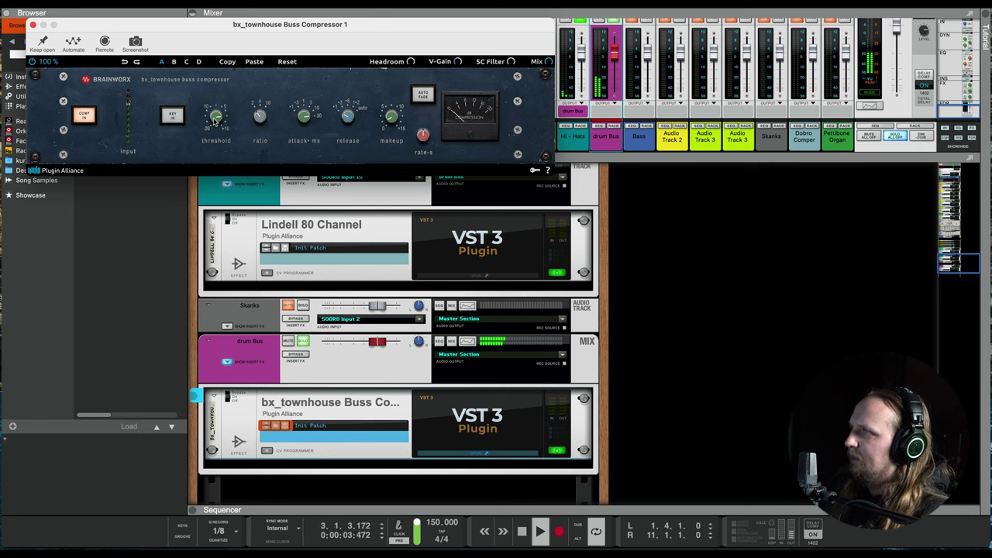
left_click_drag(214, 120, 216, 115)
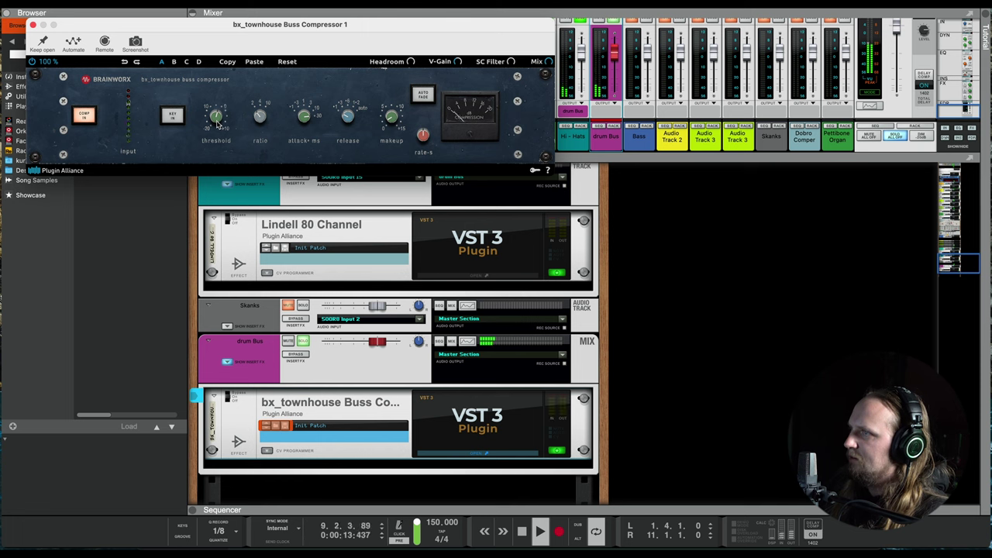
left_click_drag(217, 124, 217, 122)
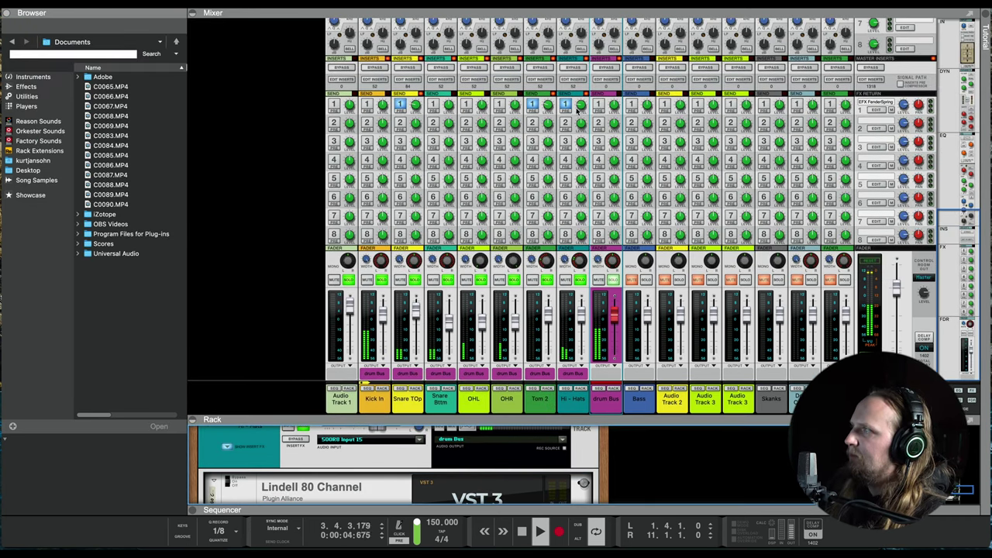
- Adjust the Hi-Hats' FX1 send level
left_click(583, 104)
left_click_drag(583, 104, 580, 105)
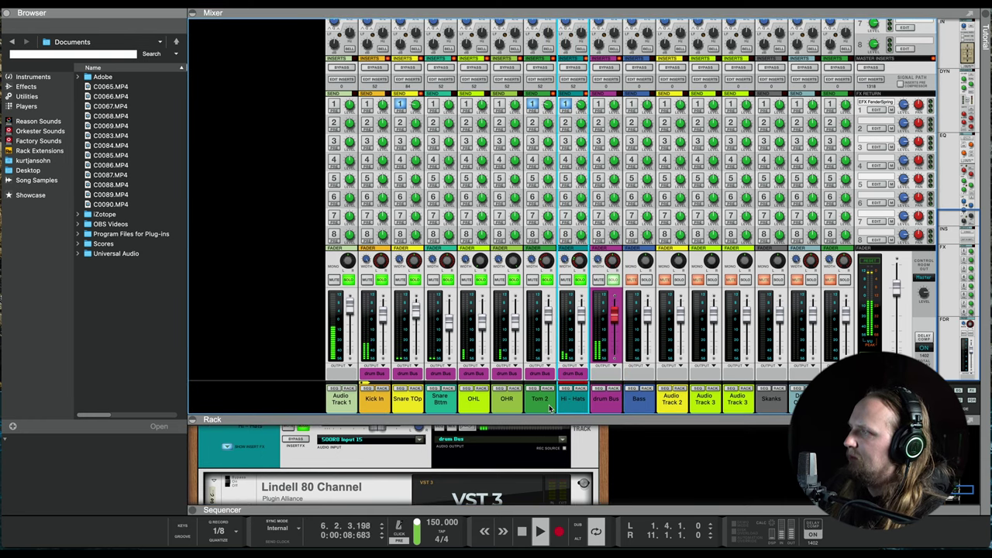
- Enlarge the mixer area, close the browser, and look over the channel strip and master sections
left_click_drag(556, 421, 556, 449)
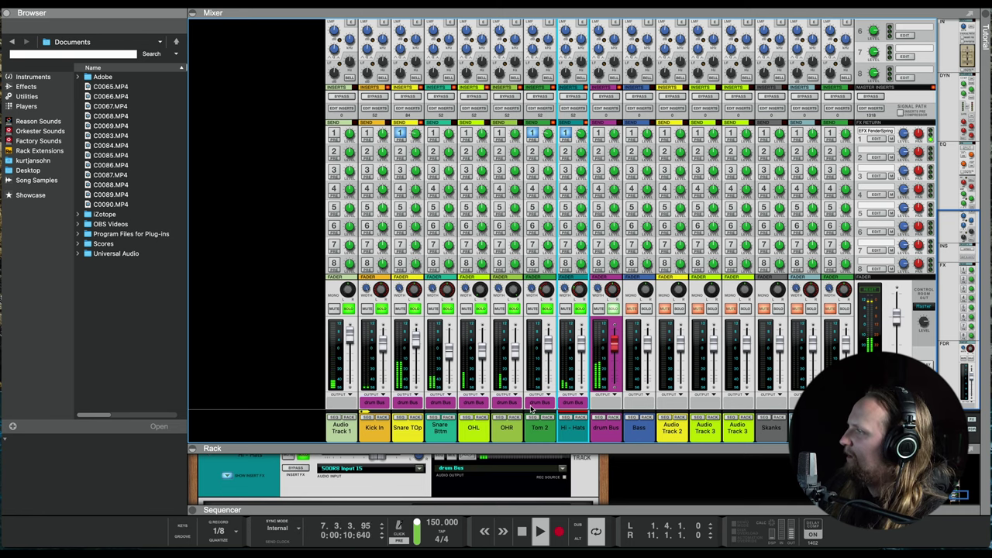
scroll(906, 190, "up", 10)
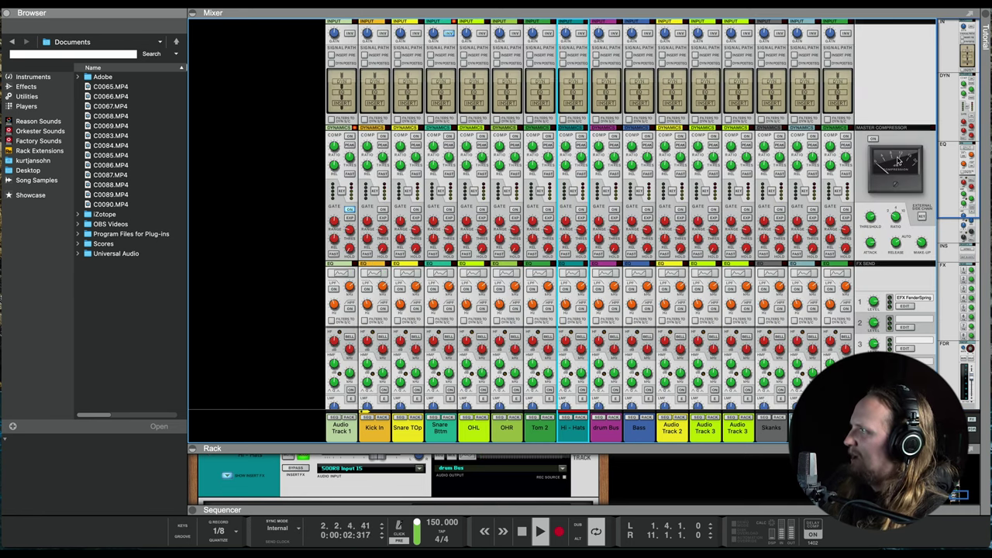
scroll(900, 181, "down", 2)
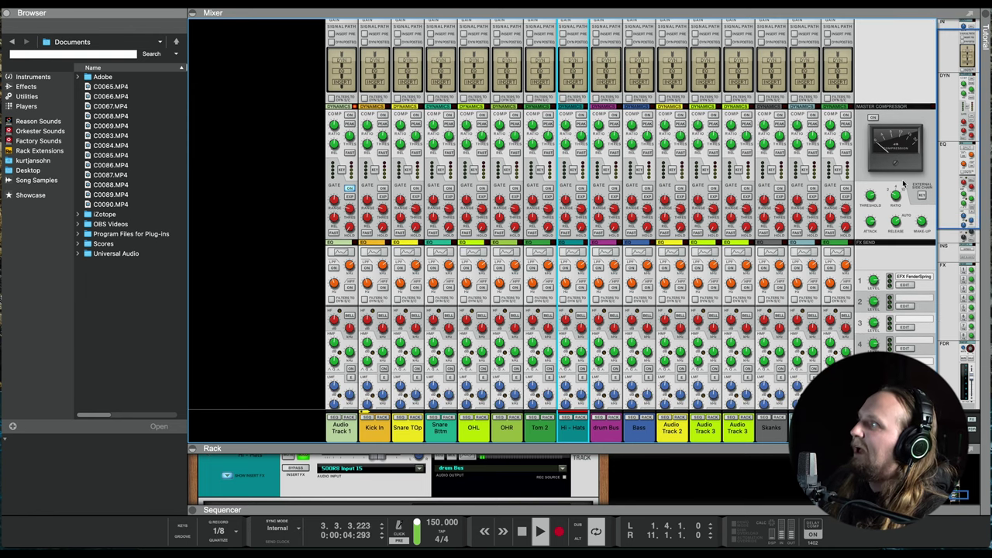
scroll(888, 109, "down", 6)
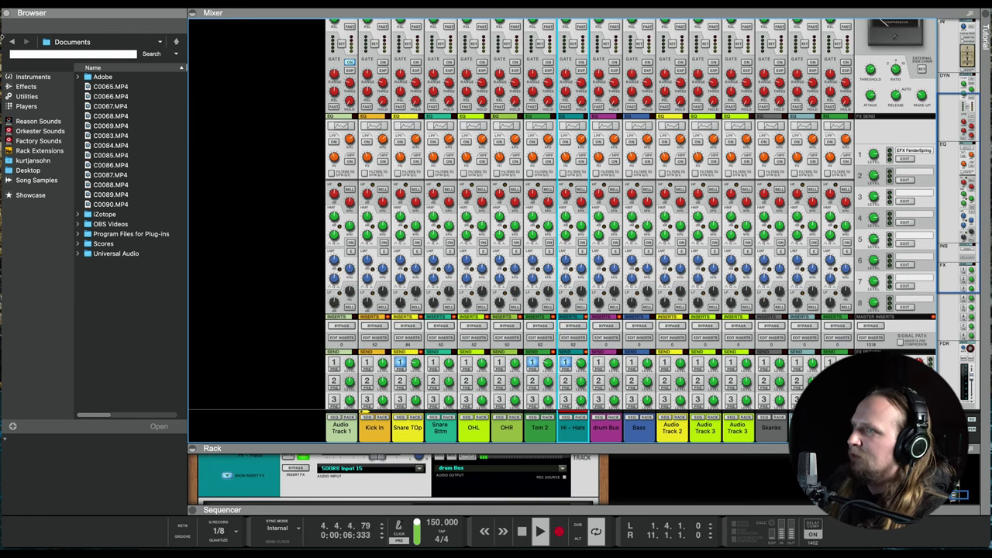
left_click(7, 15)
scroll(663, 243, "up", 5)
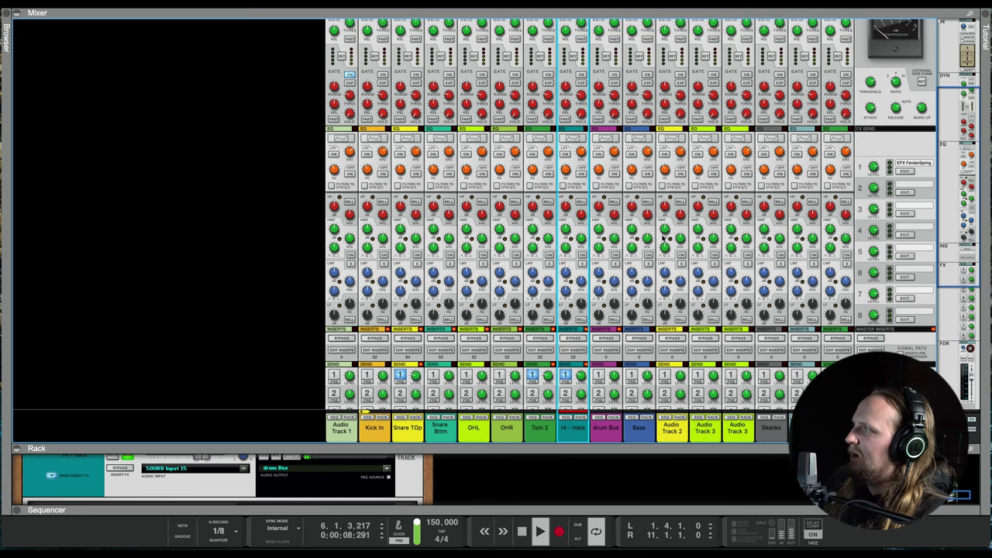
scroll(663, 242, "down", 10)
scroll(780, 260, "up", 8)
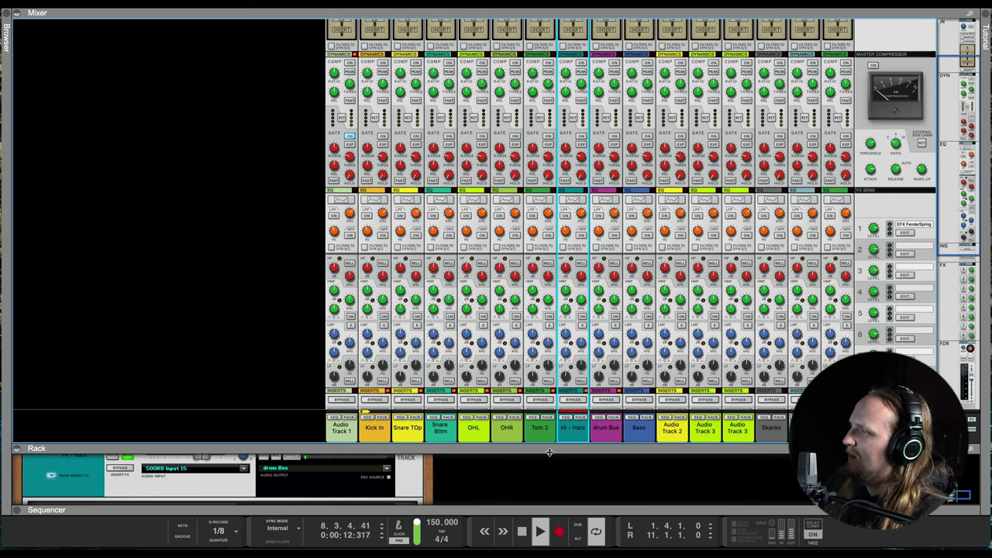
- Give the rack more room, go to the Kick In channel's devices and check its Lindell 80 Channel settings
left_click_drag(552, 445, 418, 126)
scroll(293, 350, "up", 4)
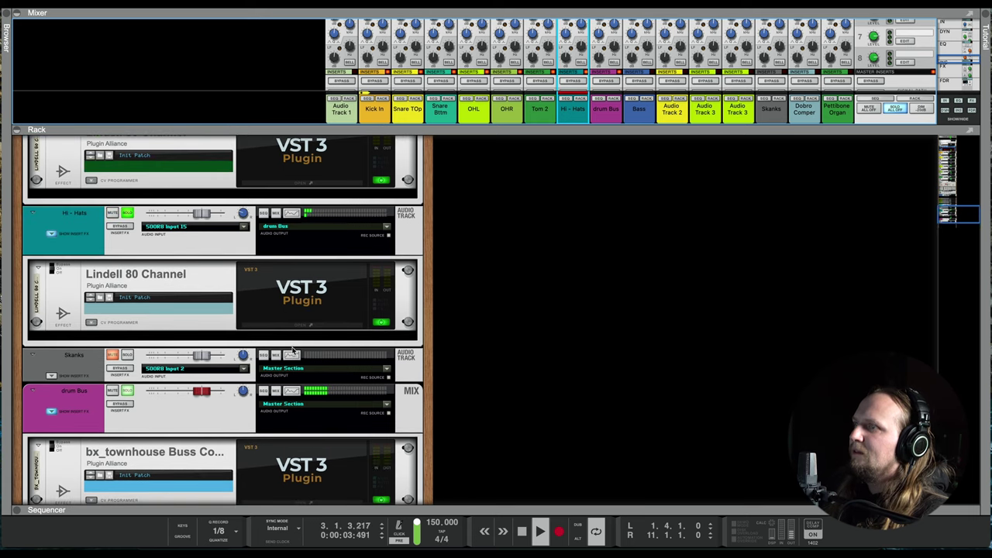
left_click_drag(530, 126, 351, 258)
left_click(378, 230)
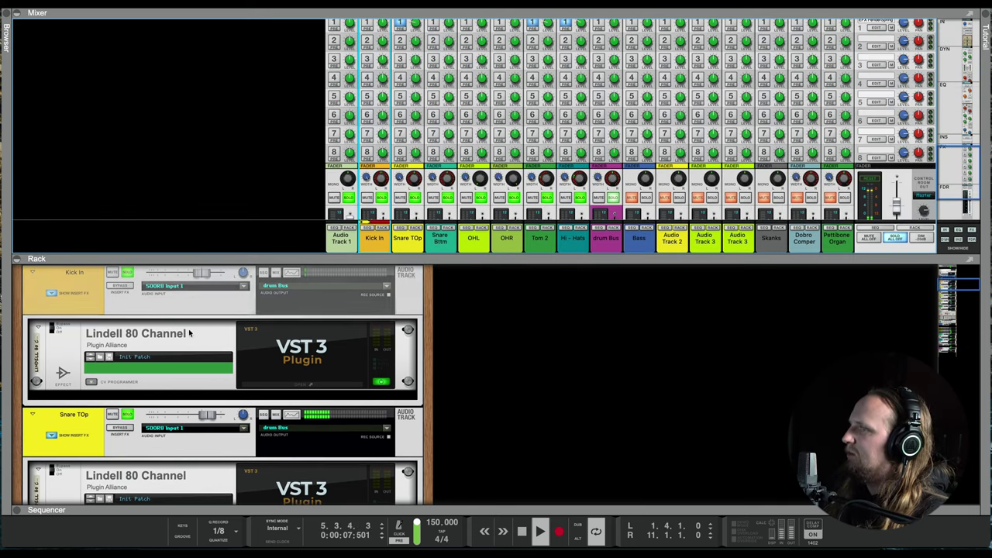
left_click(314, 386)
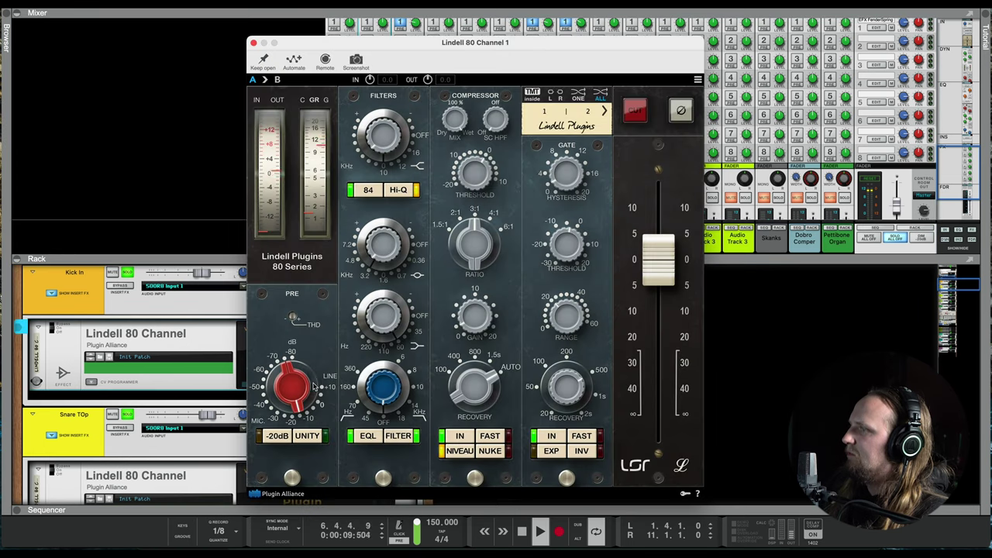
left_click(254, 43)
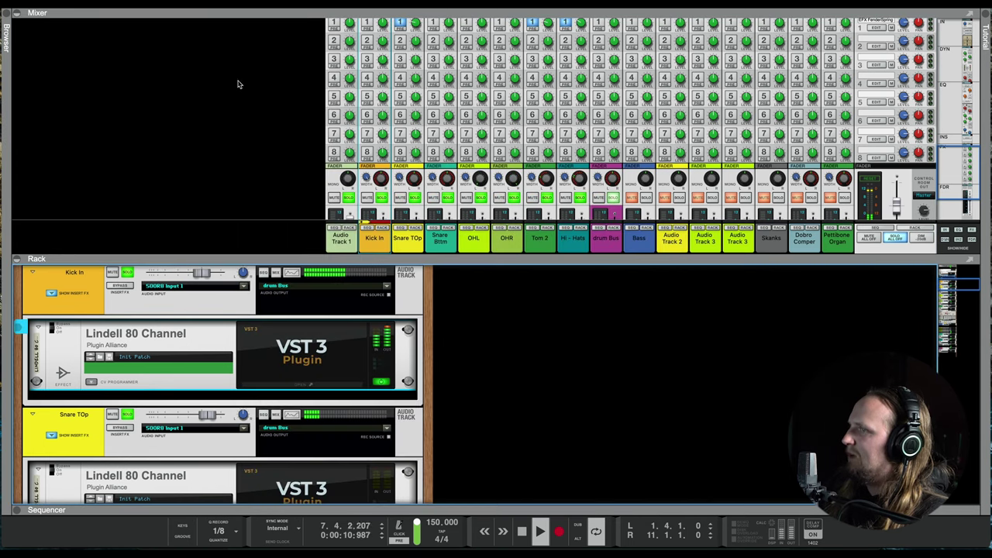
- Add a bx_subfilter to the Kick In channel after the Lindell 80 Channel
right_click(87, 279)
mouse_move(155, 317)
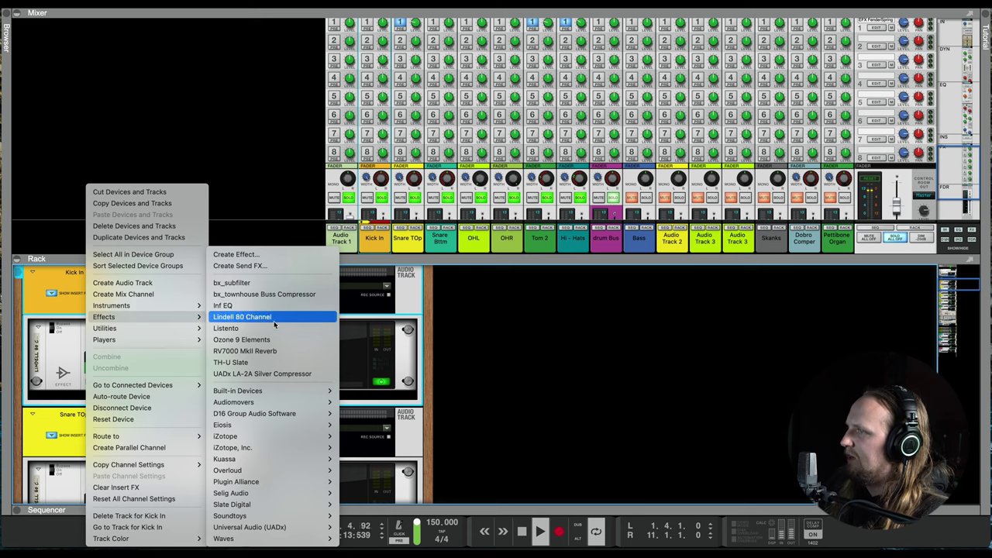
left_click(260, 284)
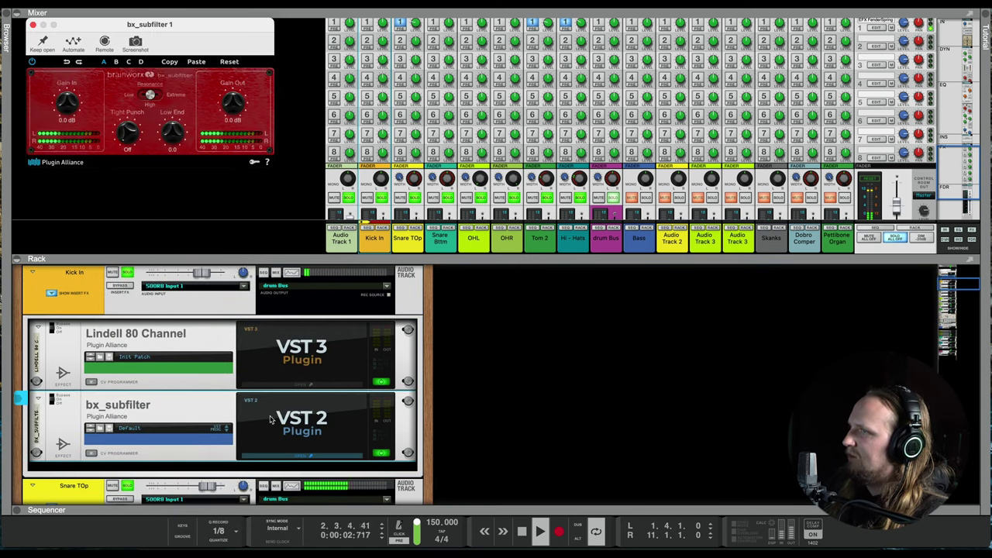
- Set the kick's bx_subfilter Resonance to Low and its Tight Punch to 31 Hz
left_click(150, 96)
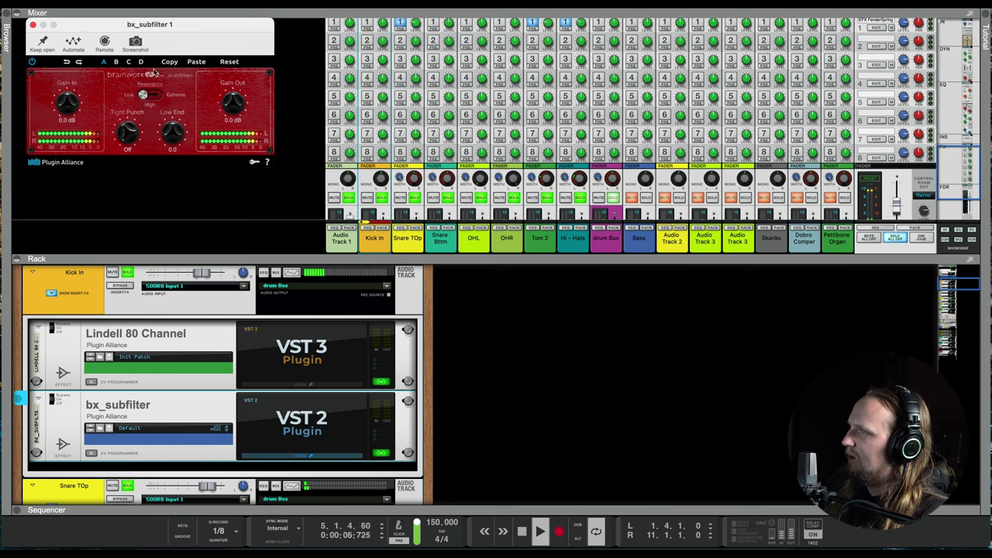
left_click_drag(150, 37, 163, 58)
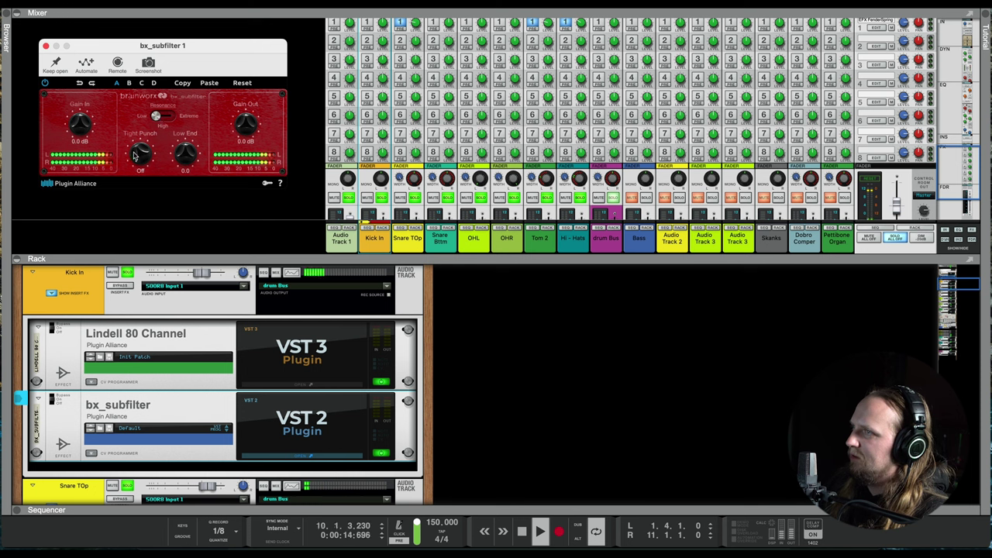
left_click_drag(140, 153, 142, 149)
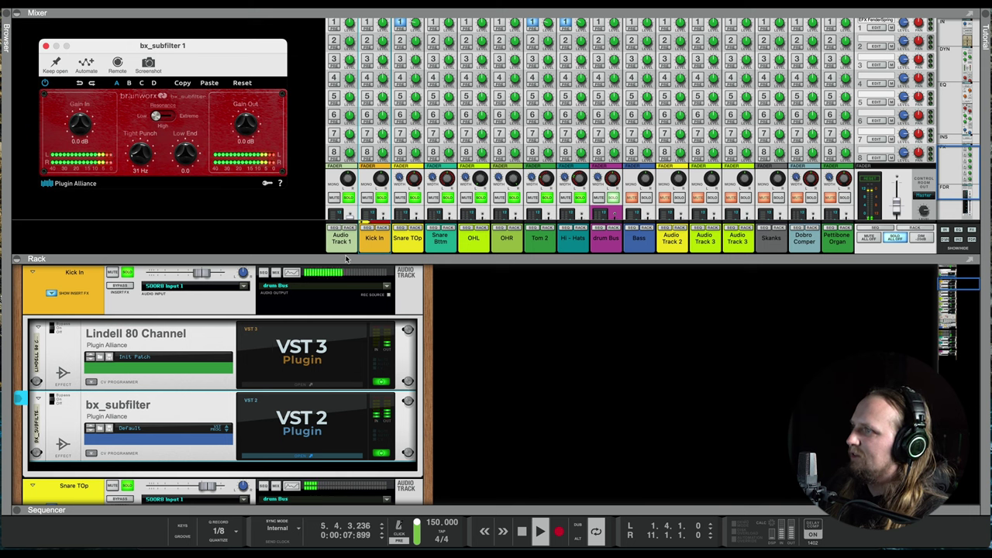
- Enlarge the mixer area to show the channel faders and solo the Bass channel with the drums
left_click(420, 259)
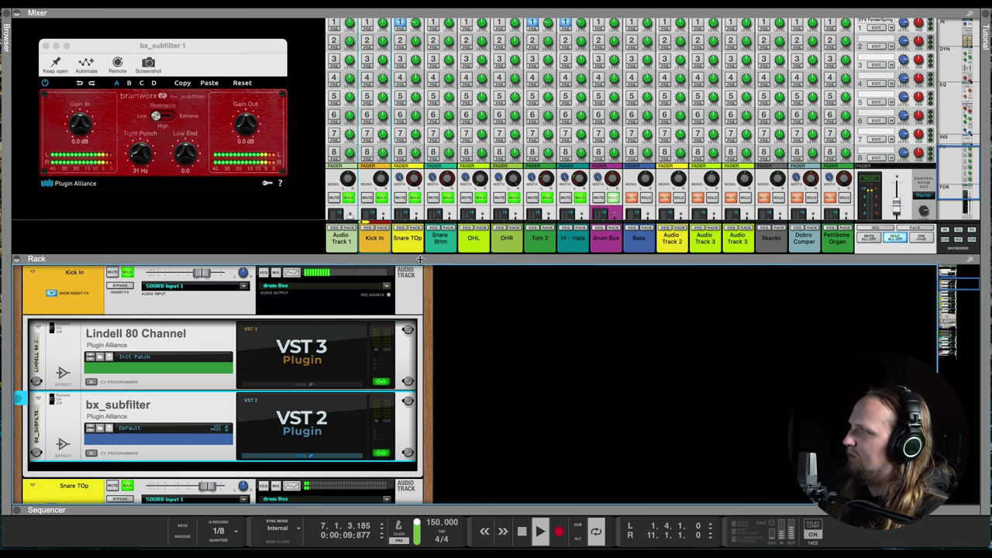
left_click_drag(420, 260, 420, 300)
scroll(350, 194, "down", 2)
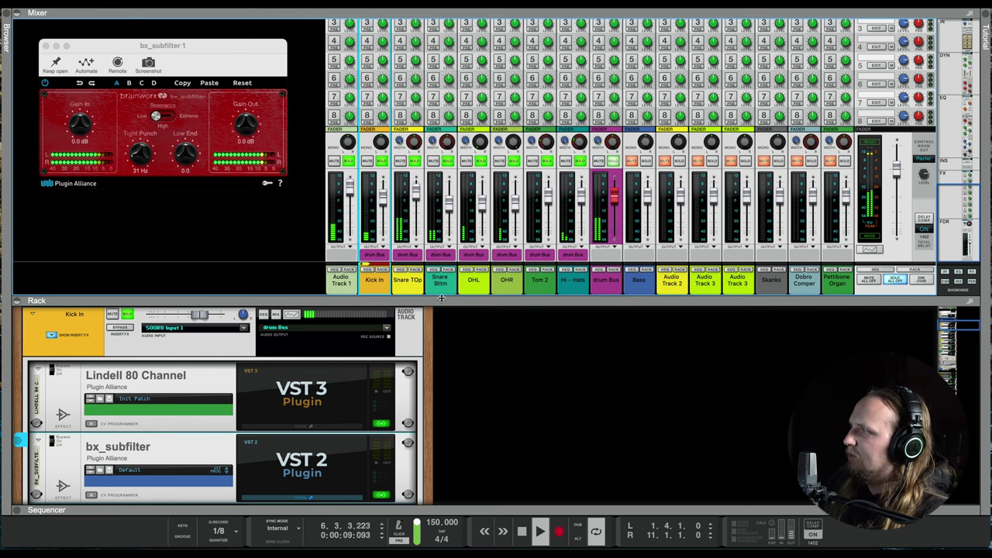
left_click(648, 161)
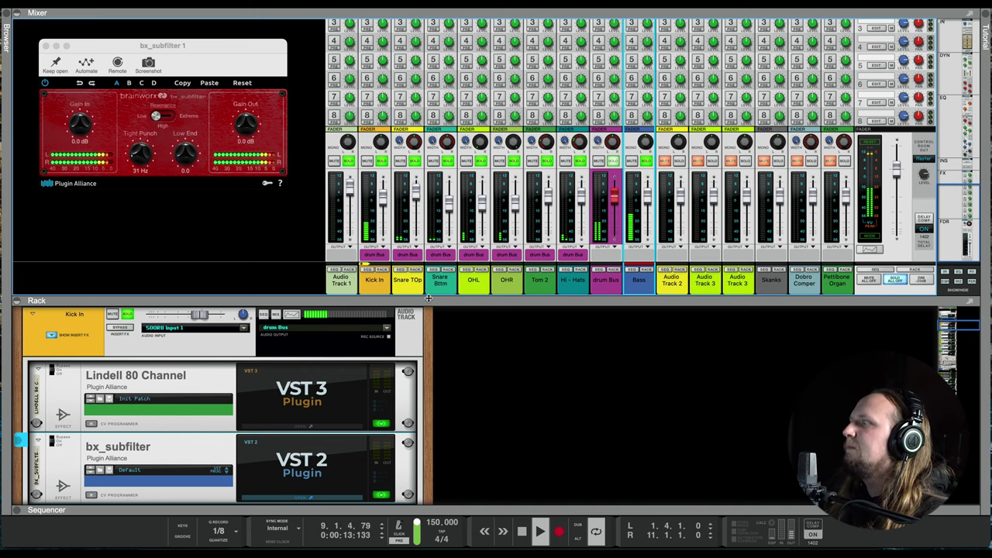
- Insert a bx_console SSL 9000 J (VST3) on the Bass channel, close the Spectrum EQ window and open the plug-in's interface
left_click(647, 269)
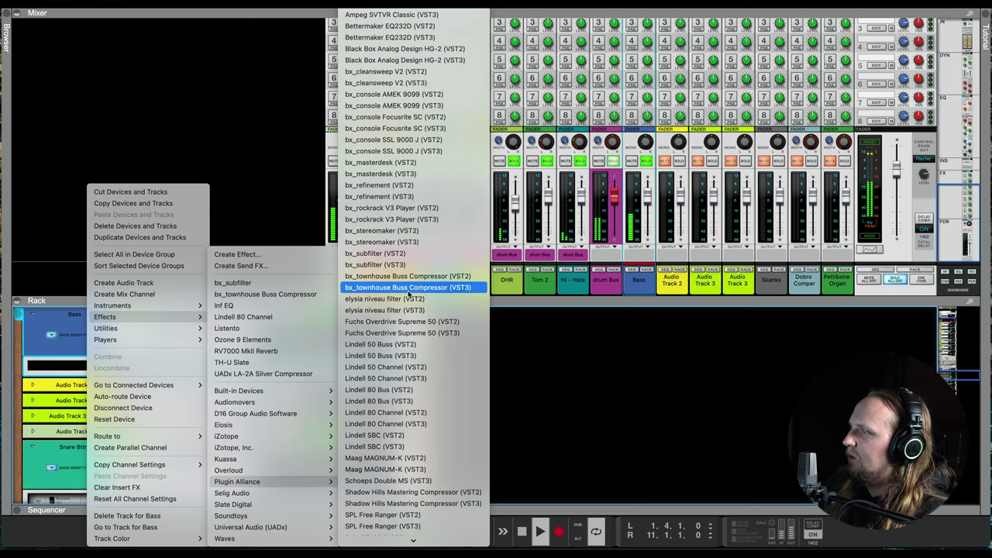
left_click(411, 151)
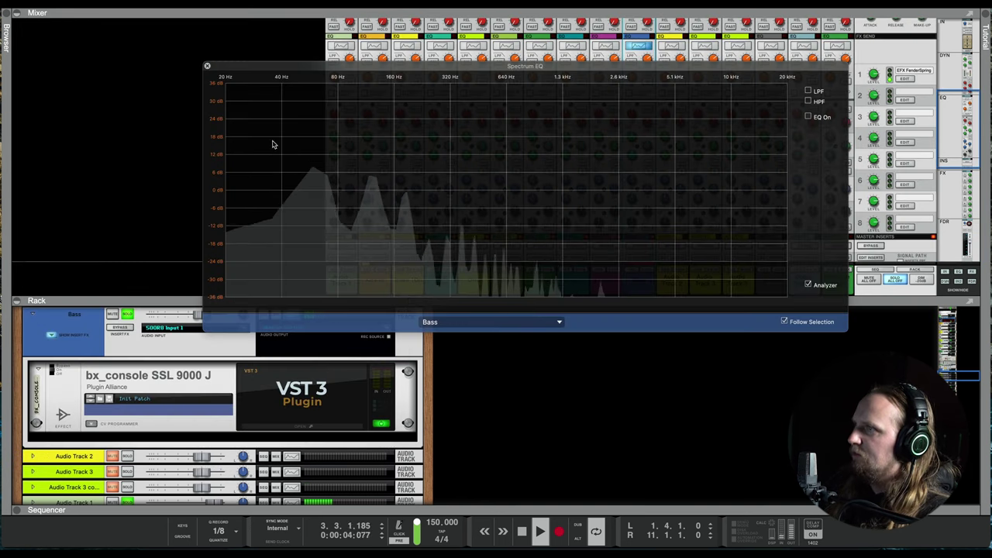
left_click(207, 66)
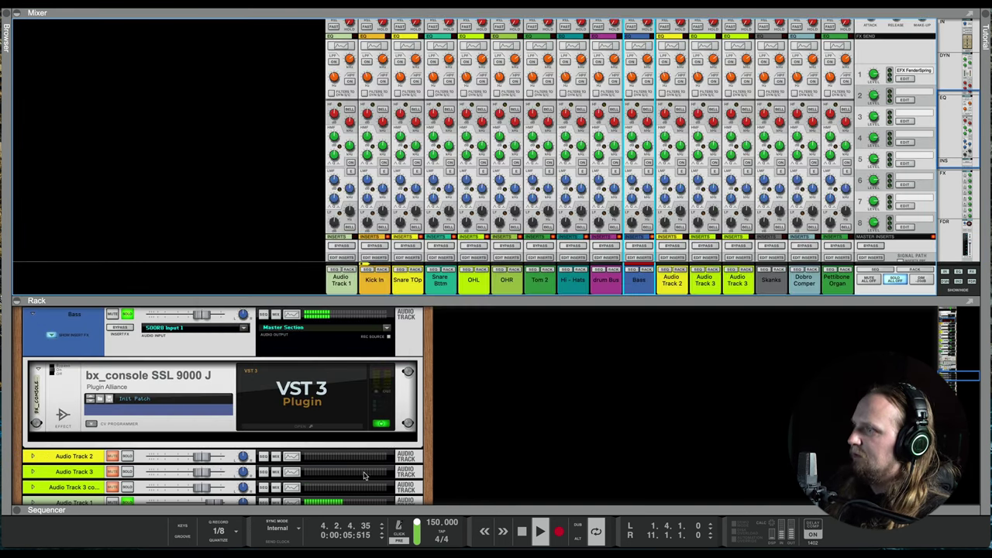
left_click(319, 426)
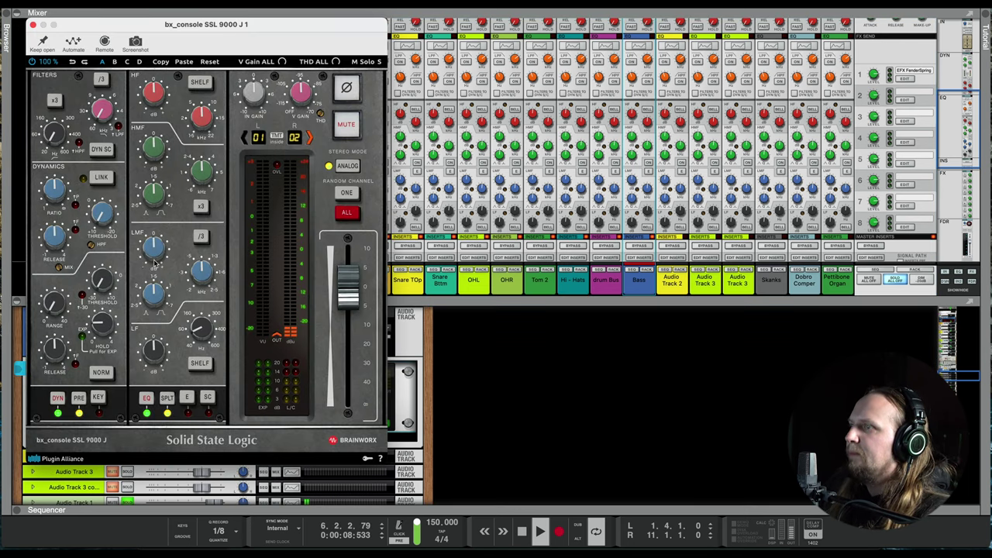
- Boost the LF band gain of the Bass channel's SSL 9000 J equalizer
left_click_drag(197, 328, 195, 330)
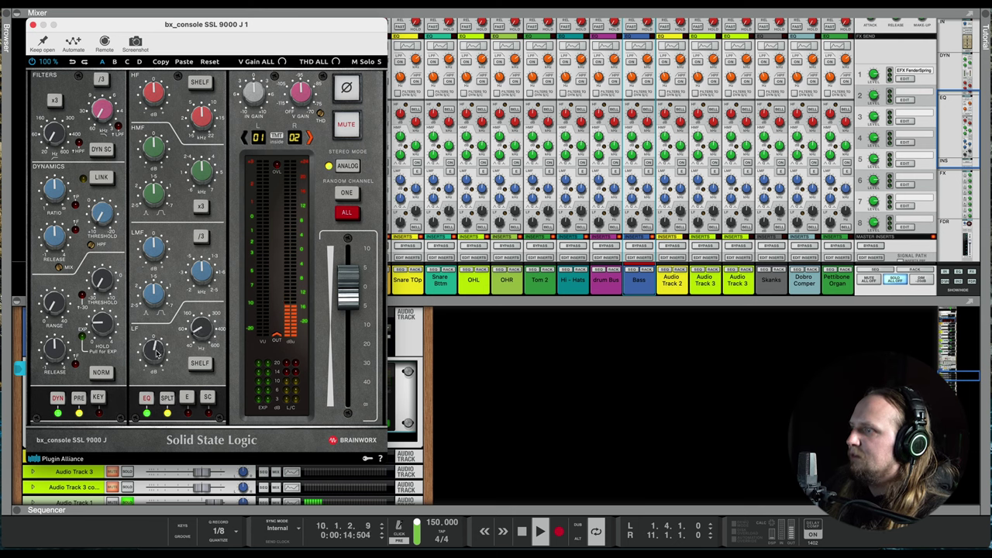
mouse_move(154, 356)
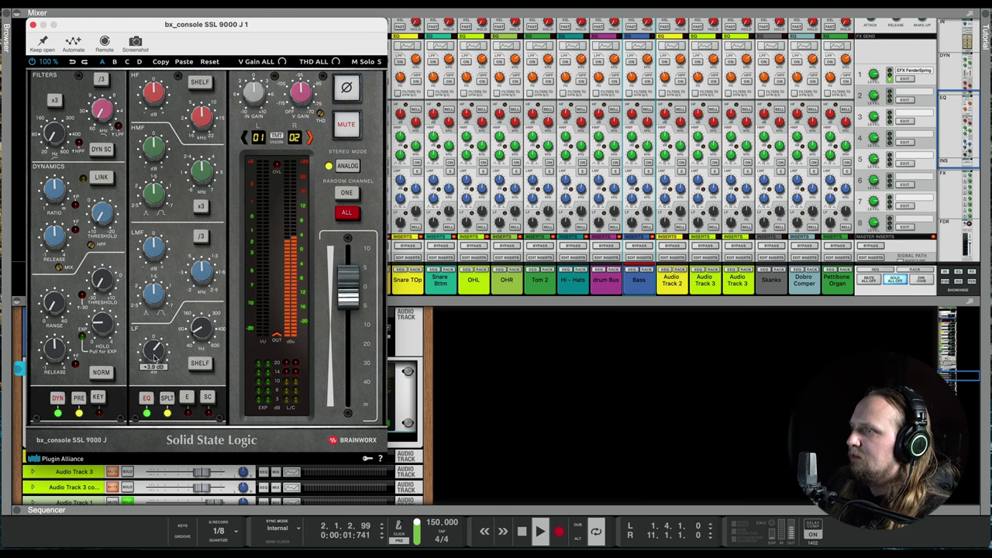
scroll(155, 356, "up", 3)
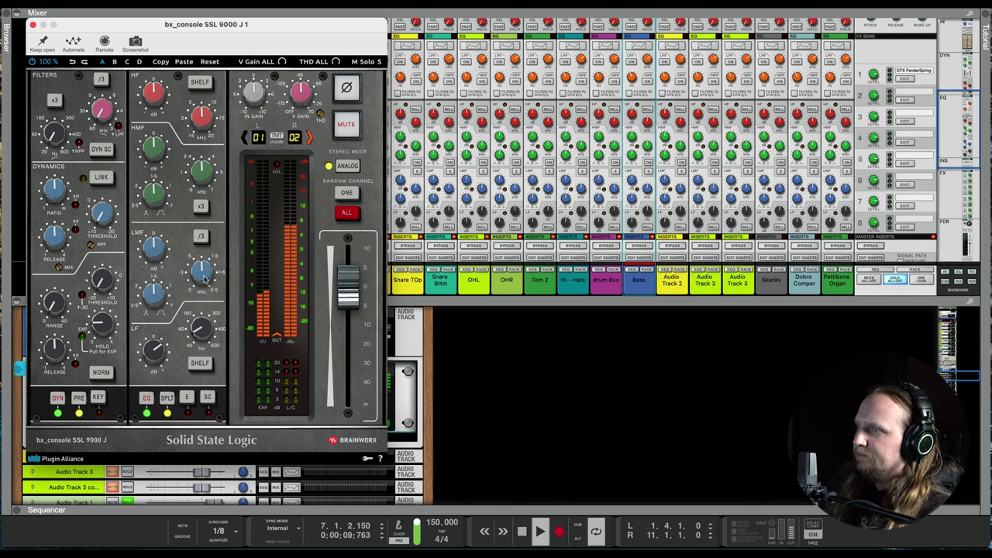
- Cut the bass's HMF band, adjust its Q, slightly raise the SSL 9000 J output fader and close the plug-in window
mouse_move(200, 186)
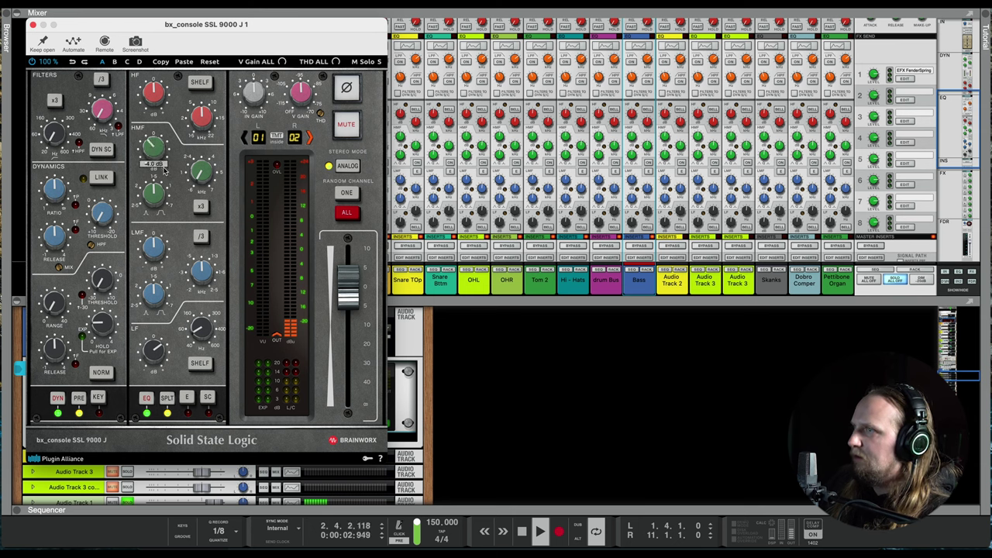
left_click_drag(156, 151, 158, 160)
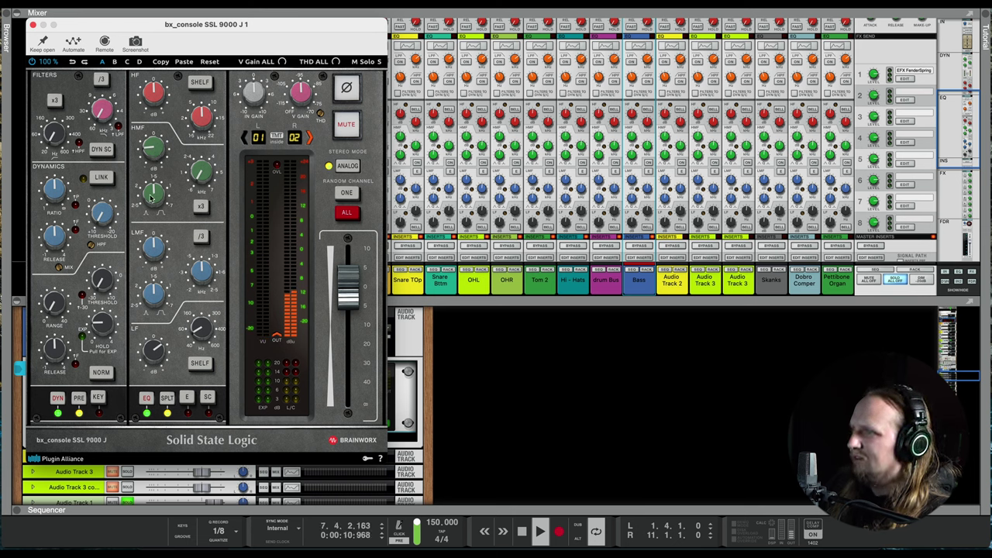
left_click_drag(152, 199, 159, 187)
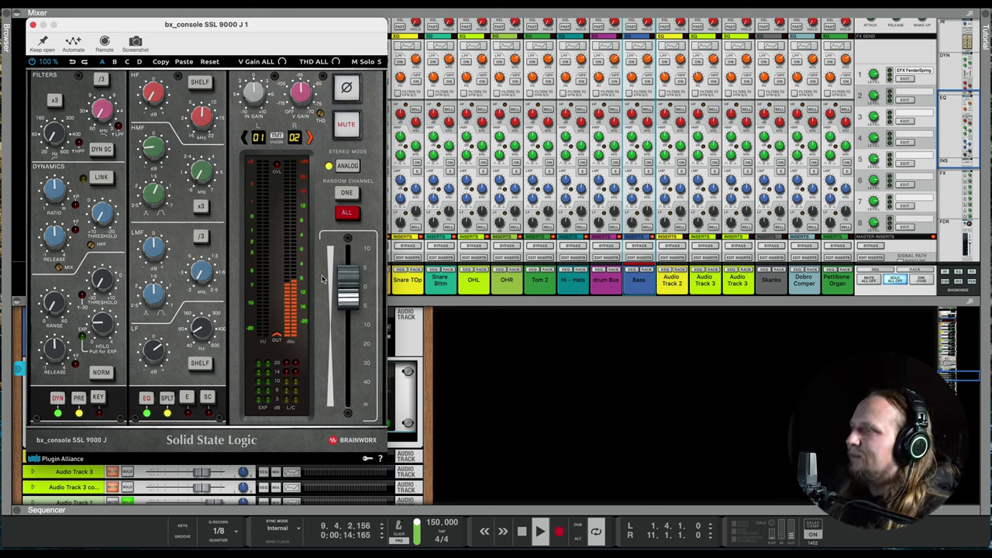
mouse_move(349, 296)
left_mouse_down()
mouse_move(350, 281)
mouse_move(349, 293)
left_mouse_up()
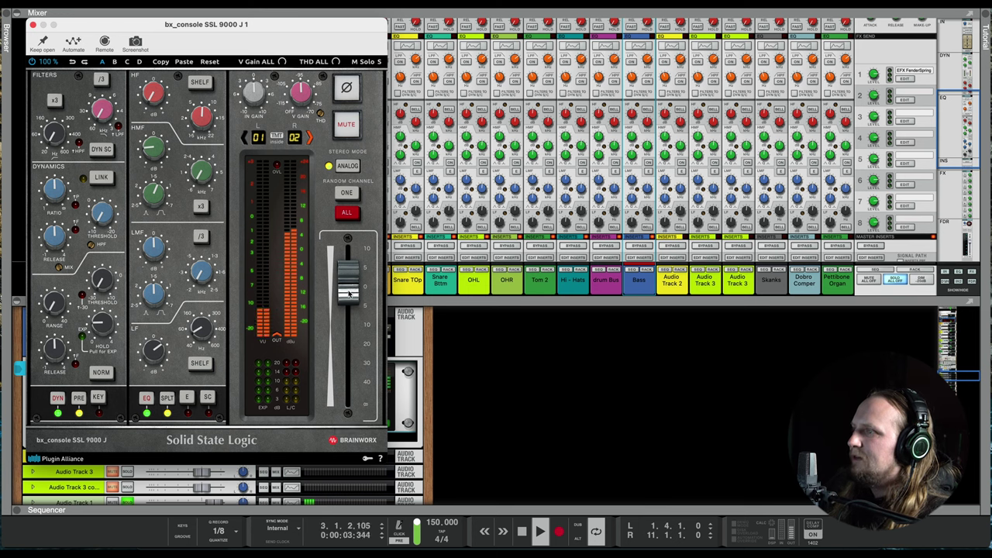
left_click(533, 403)
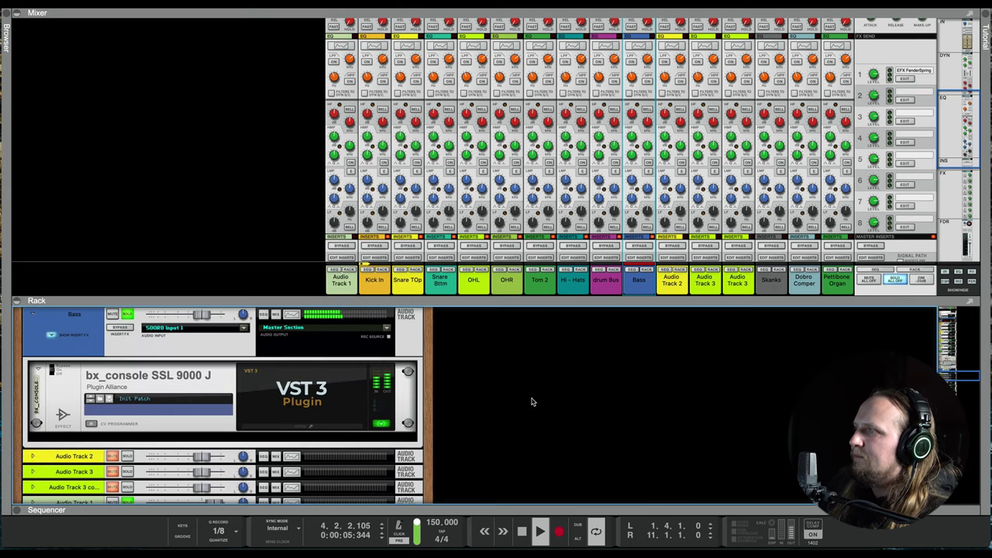
- Add a TBTECH Kirchhoff-EQ (VST3) from the Plugin Alliance effects to the Bass channel
right_click(68, 331)
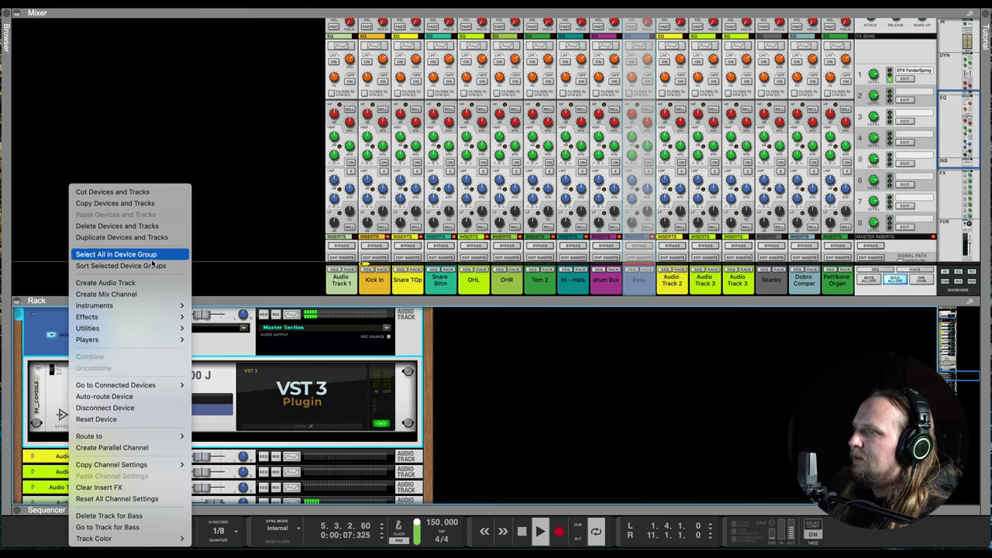
mouse_move(87, 317)
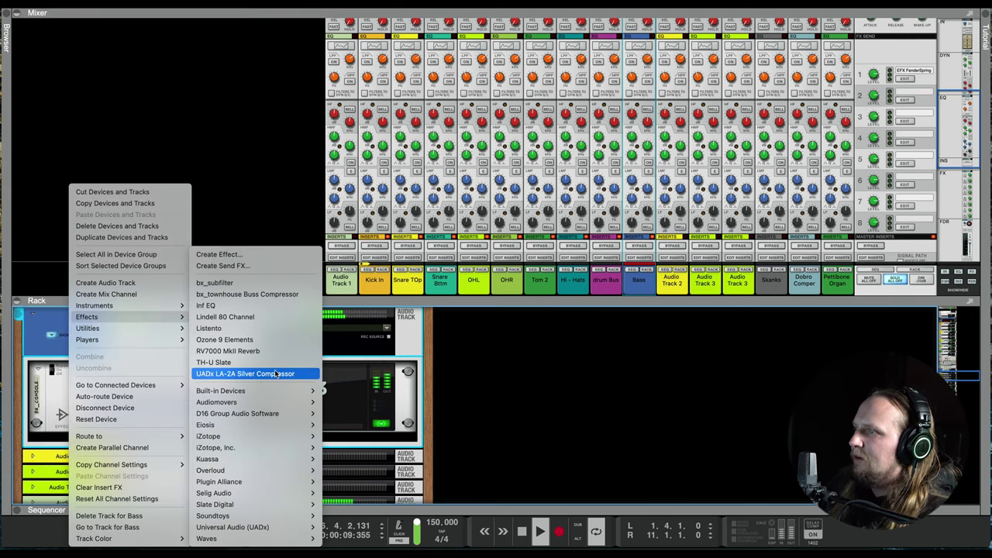
mouse_move(307, 481)
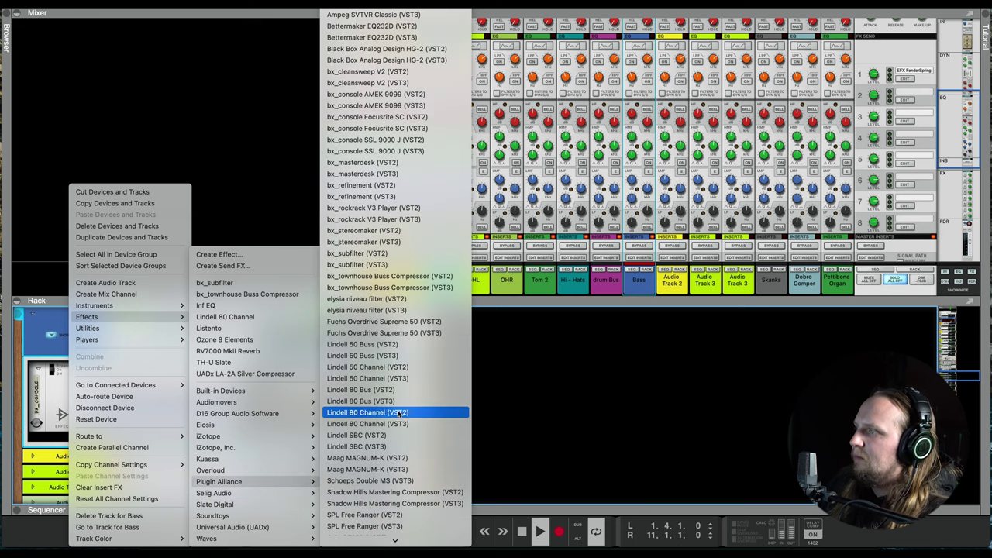
scroll(419, 466, "down", 3)
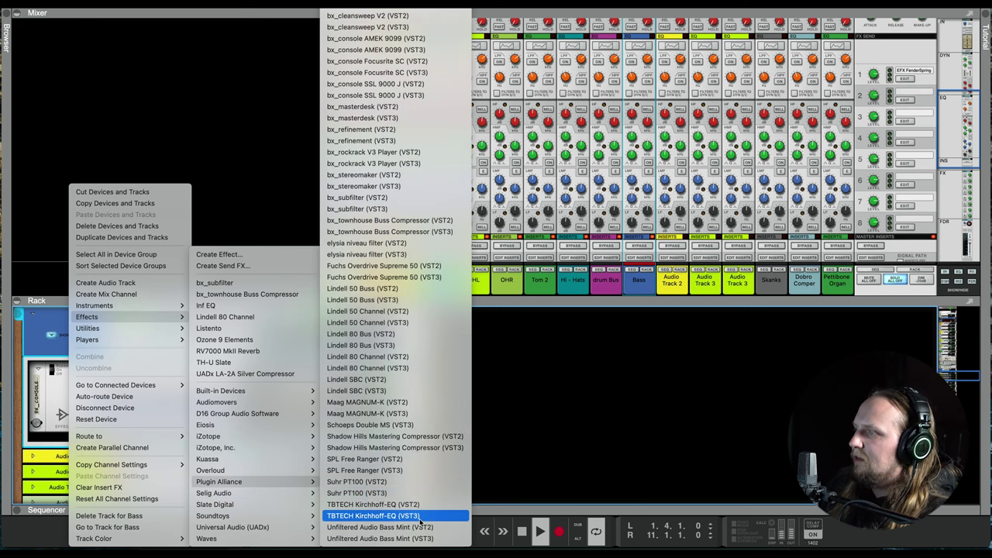
left_click(421, 524)
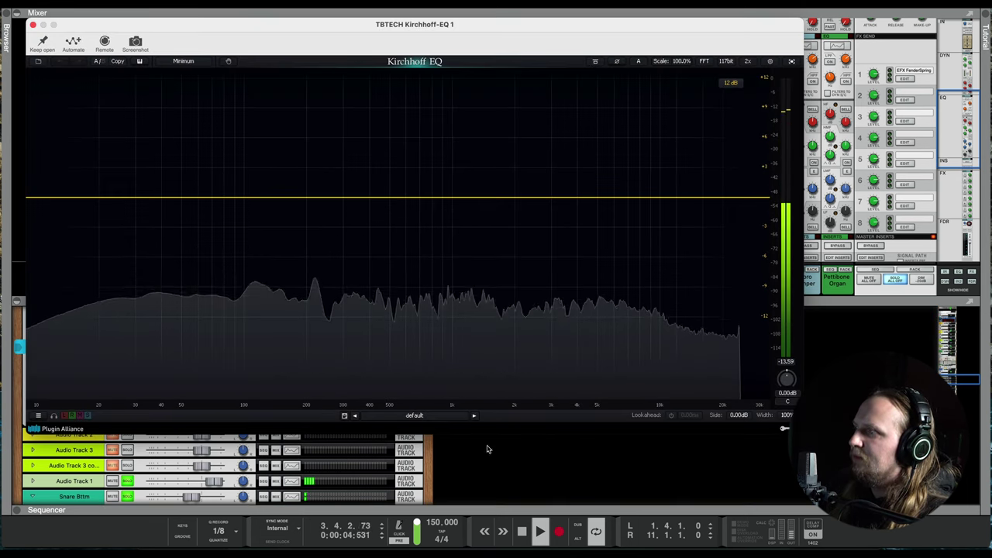
- Close the Kirchhoff-EQ window and unsolo Audio Track 1 at its mixer fader section
left_click(510, 476)
scroll(431, 179, "down", 5)
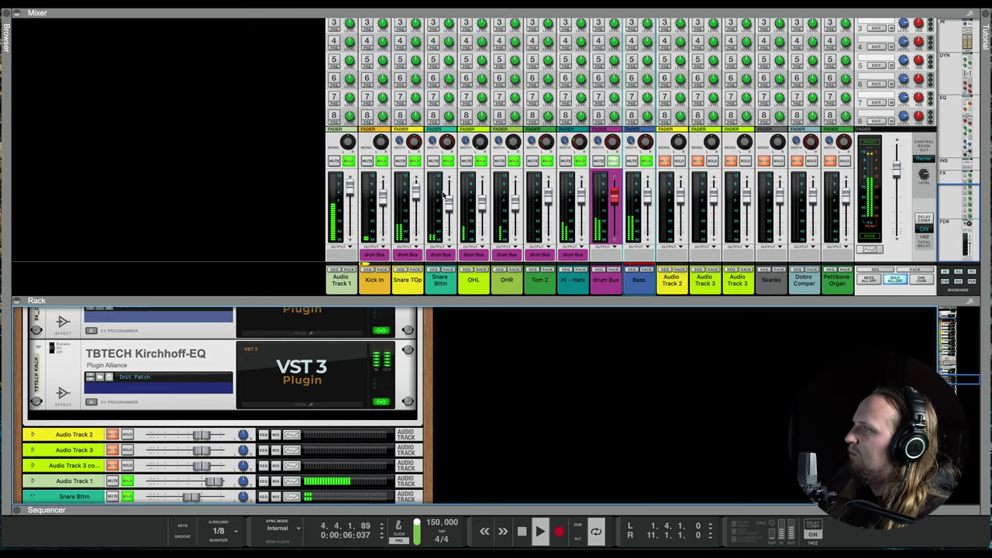
left_click(348, 164)
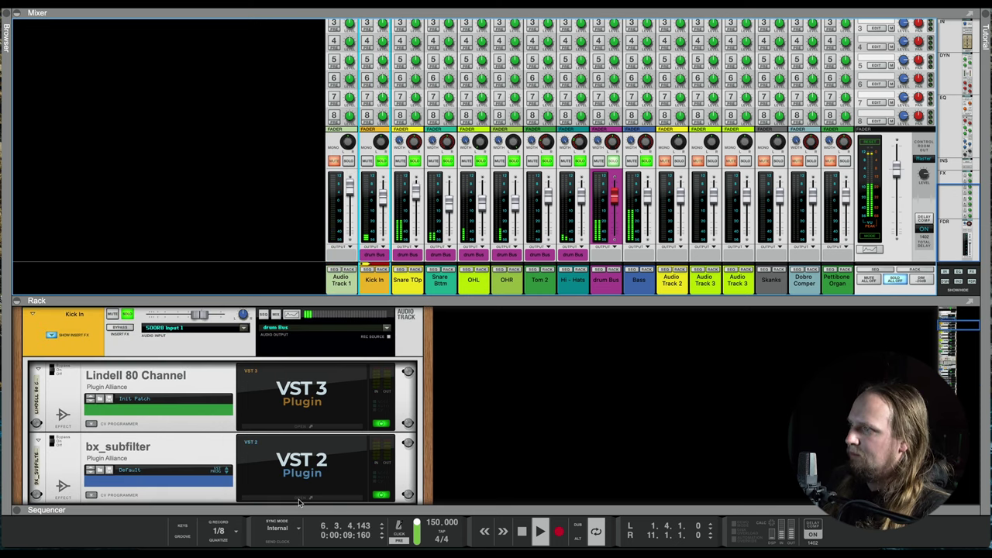
- Check the Kick In channel's bx_subfilter, adjust the high-shelf gain in its Lindell 80 Channel and close the plug-in window
left_click(300, 500)
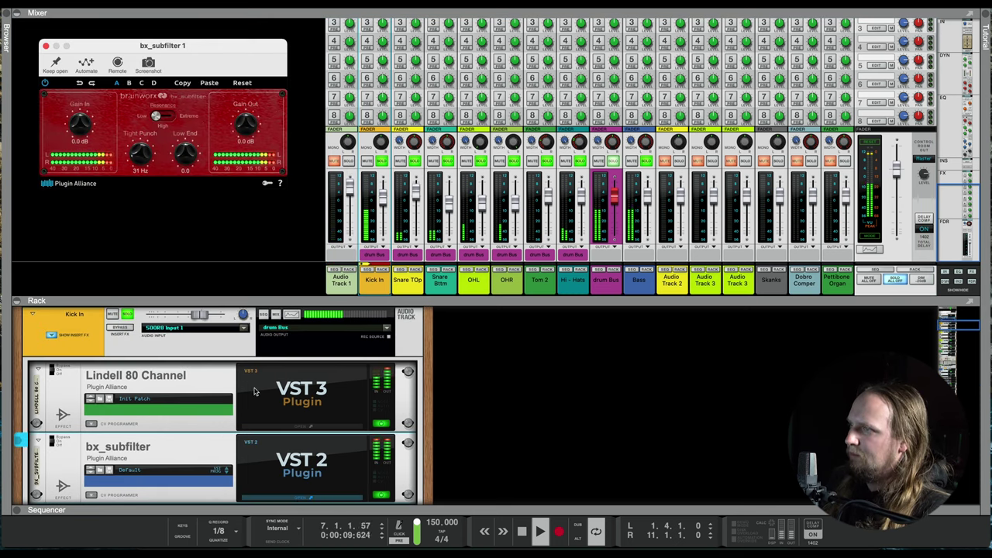
left_click(305, 426)
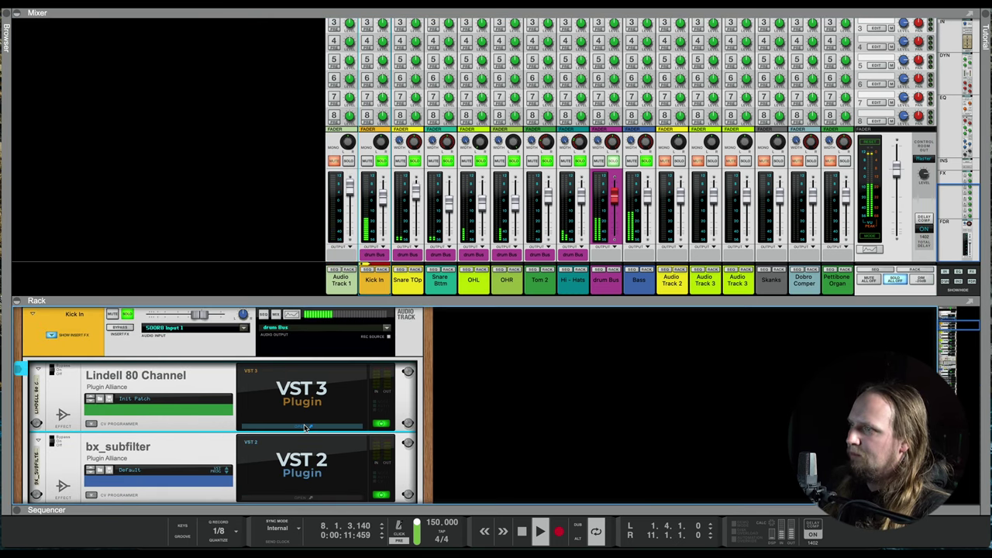
left_click_drag(384, 143, 386, 132)
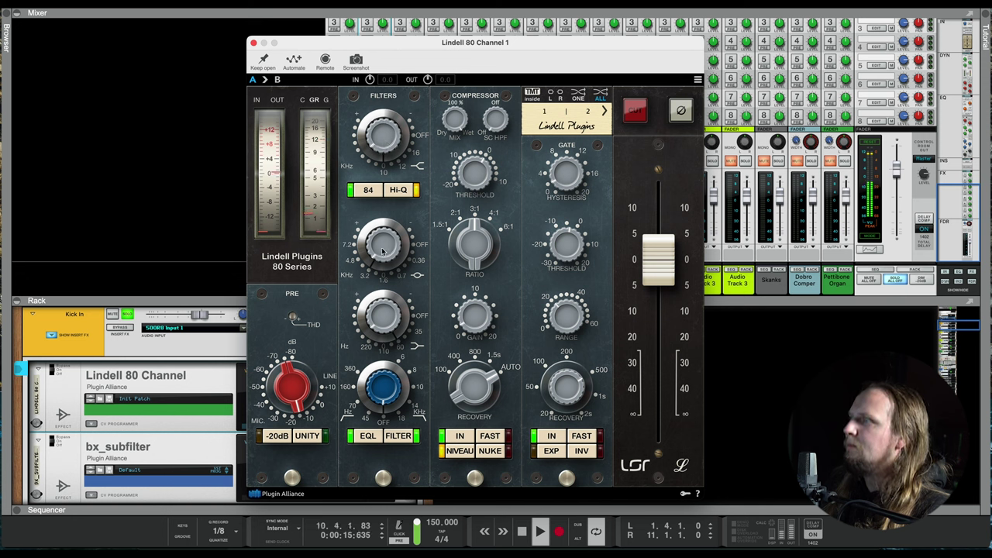
mouse_move(383, 246)
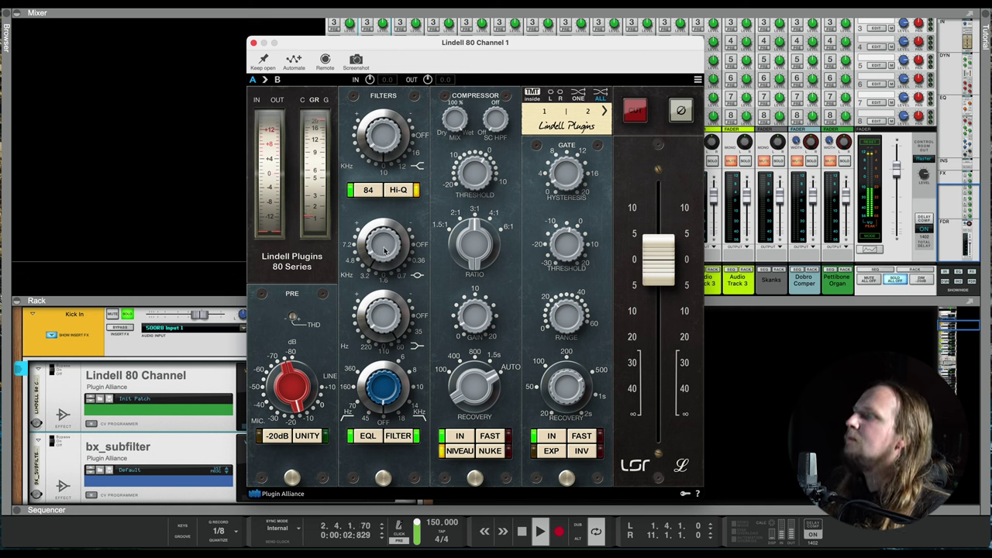
left_click(253, 43)
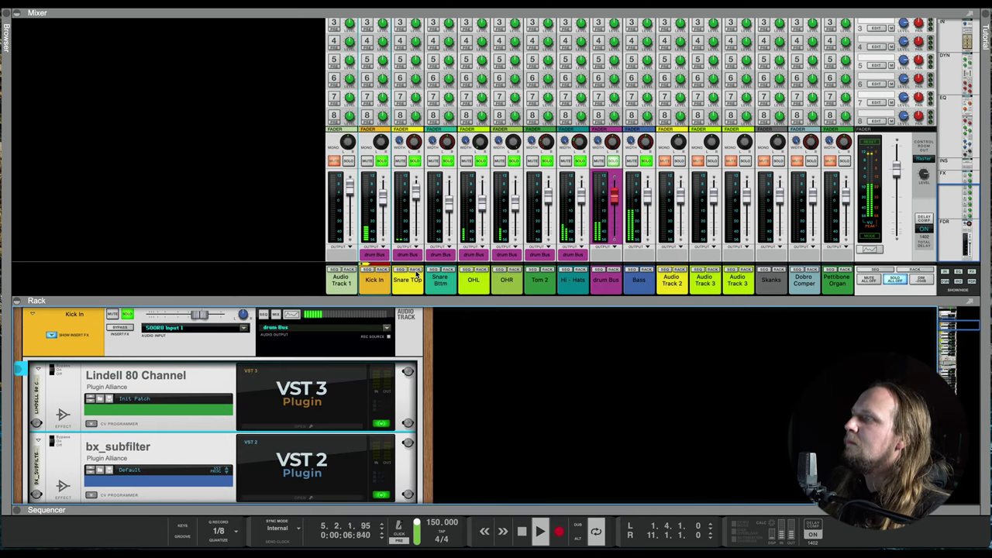
- Reopen the Bass channel's Kirchhoff-EQ and add a High Pass band at about 31 Hz with a Q of about 1.35
left_click(644, 271)
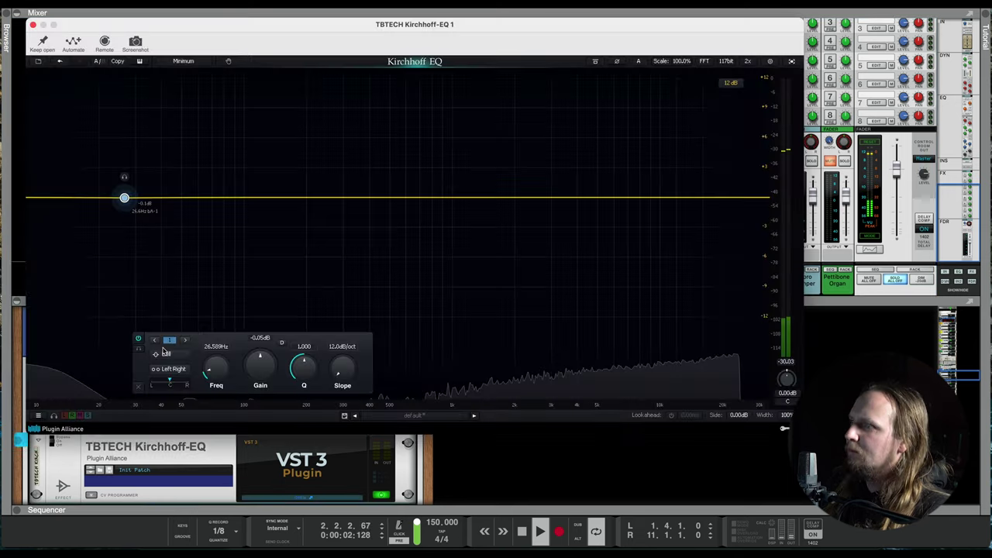
left_click(166, 354)
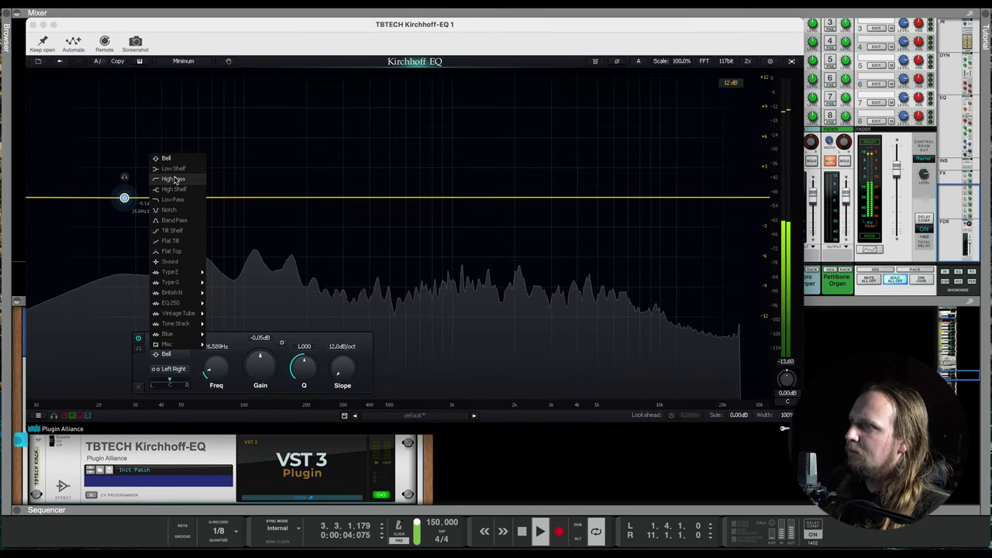
left_click(173, 179)
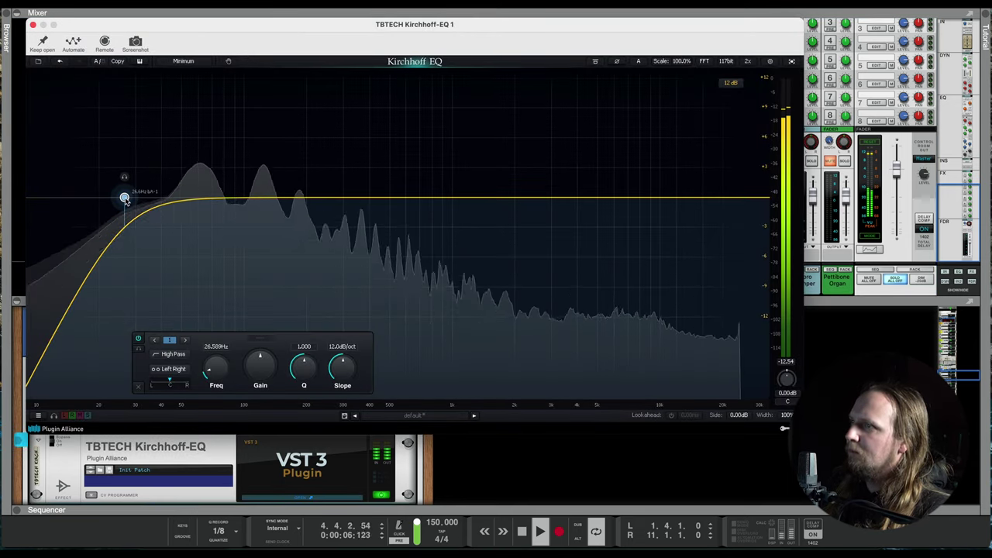
left_click_drag(125, 198, 136, 197)
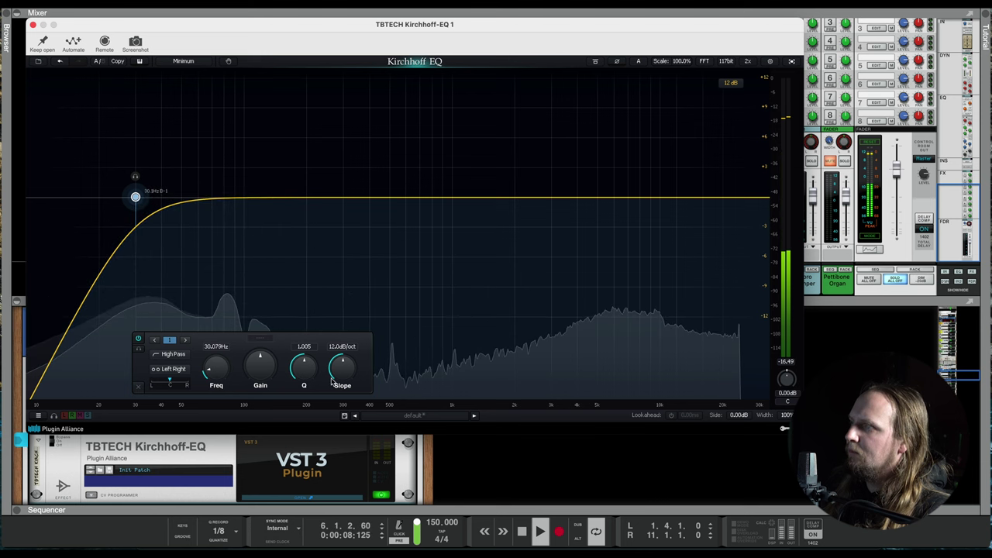
left_click_drag(135, 198, 138, 171)
- Add bell boosts to the bass EQ at about 78 Hz (+1.3 dB) and 128 Hz (+1.4 dB)
left_click_drag(327, 200, 211, 164)
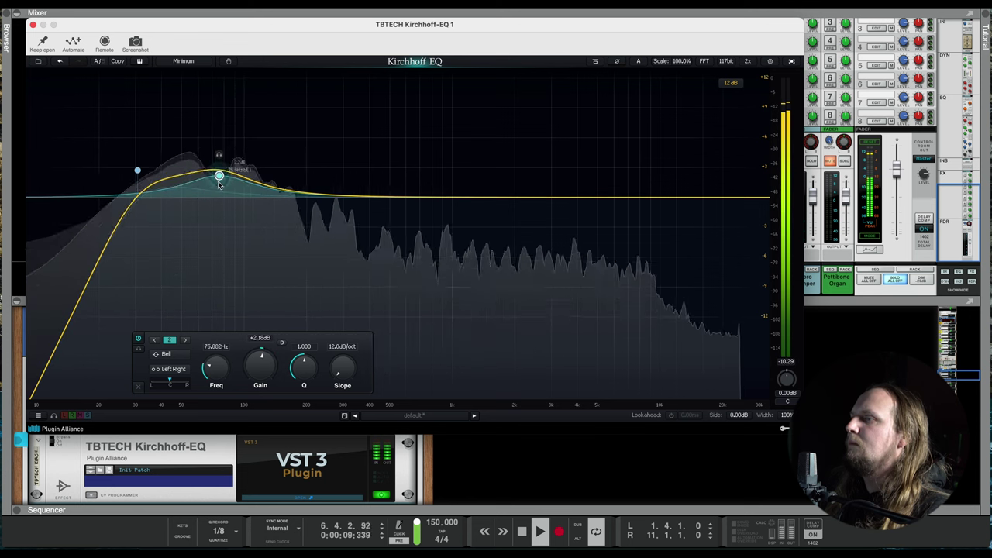
left_click_drag(388, 197, 269, 169)
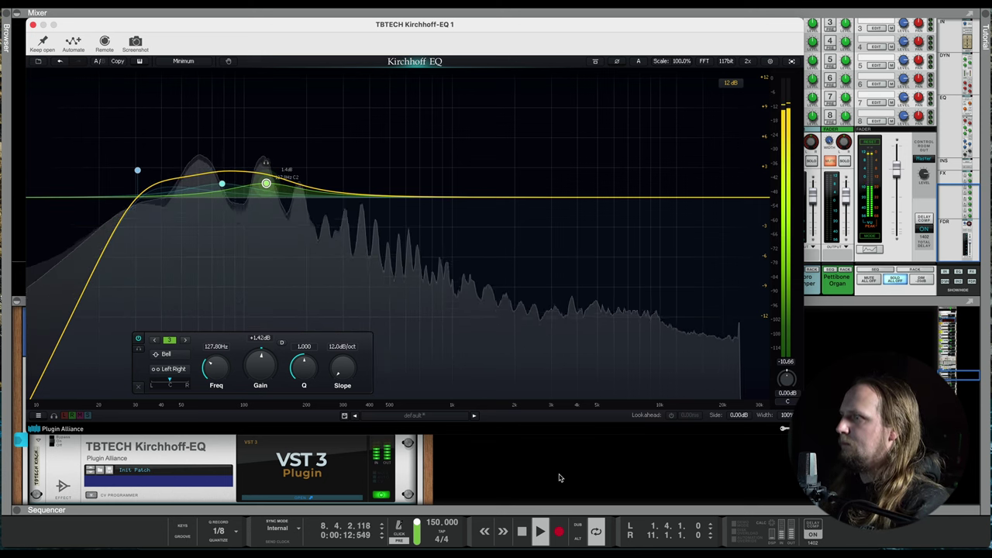
- Cut the bass by about 4.1 dB with a bell at 524 Hz and make it dynamic with a Below range of 0.3 dB
double_click(439, 196)
left_click_drag(439, 195, 390, 239)
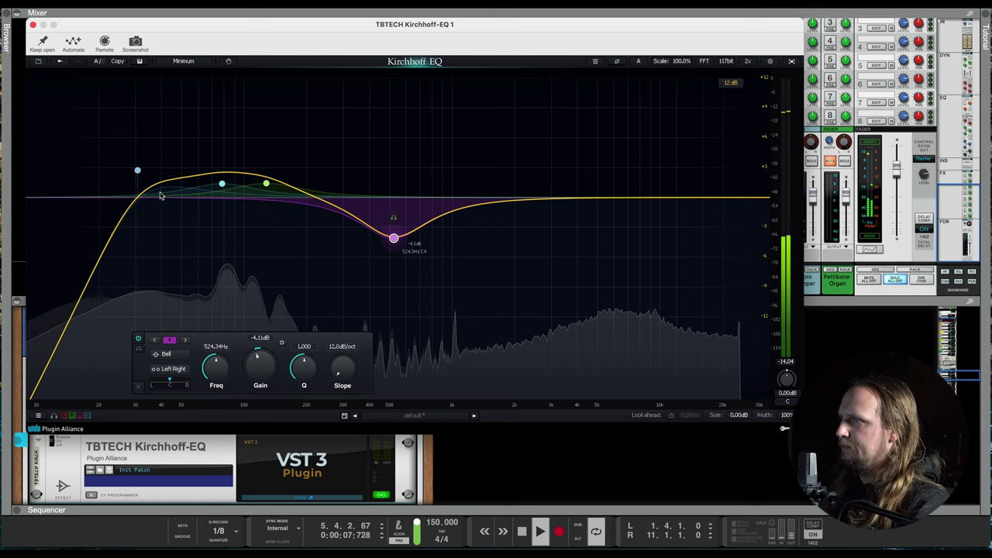
left_click(282, 342)
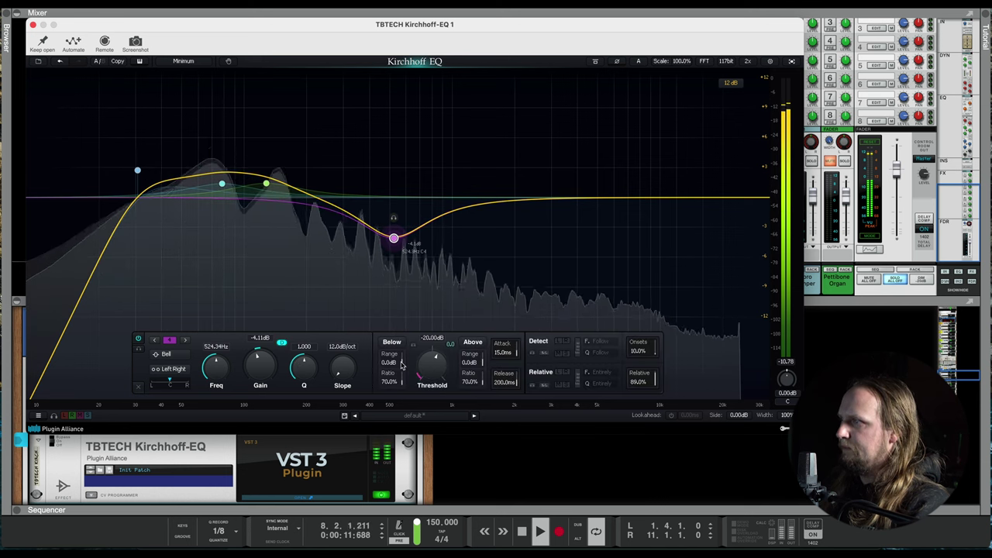
left_click_drag(402, 364, 399, 362)
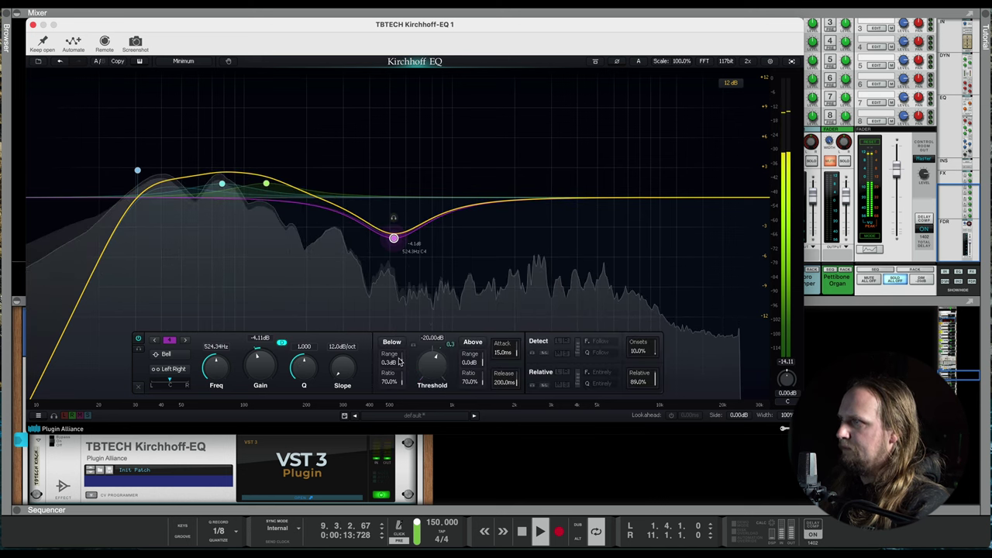
- Add another bell boost to the bass EQ at about 47 Hz with +1.7 dB of gain
left_click(221, 185)
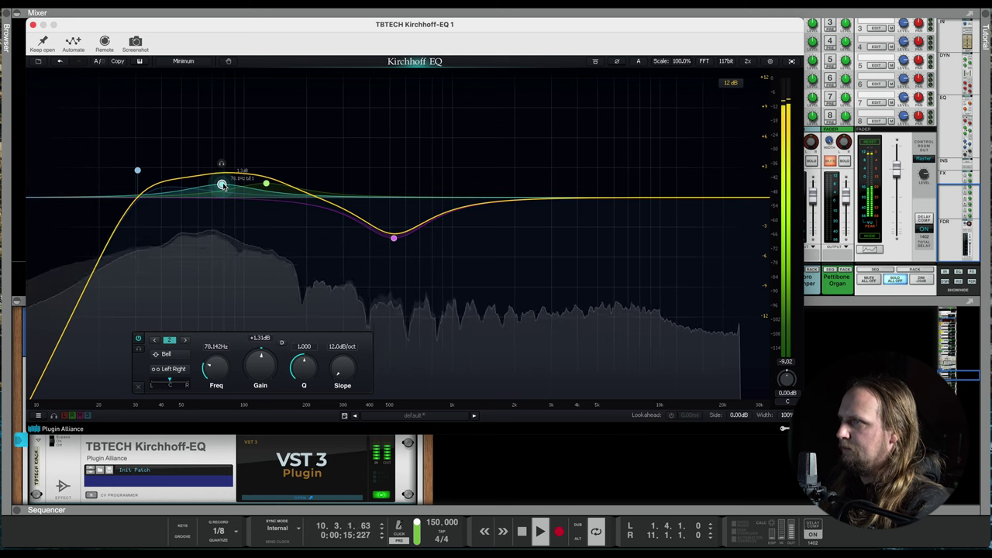
left_click(177, 181)
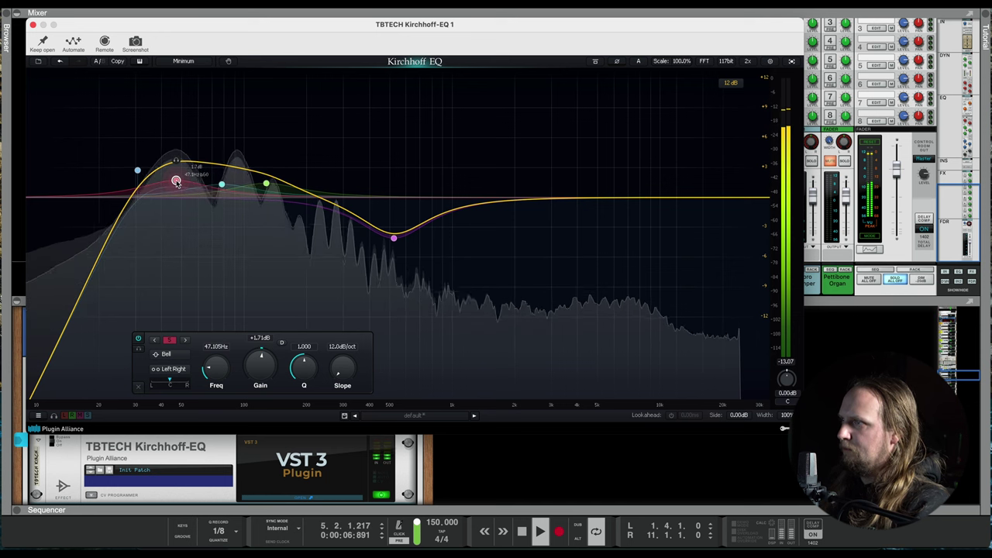
left_click(646, 493)
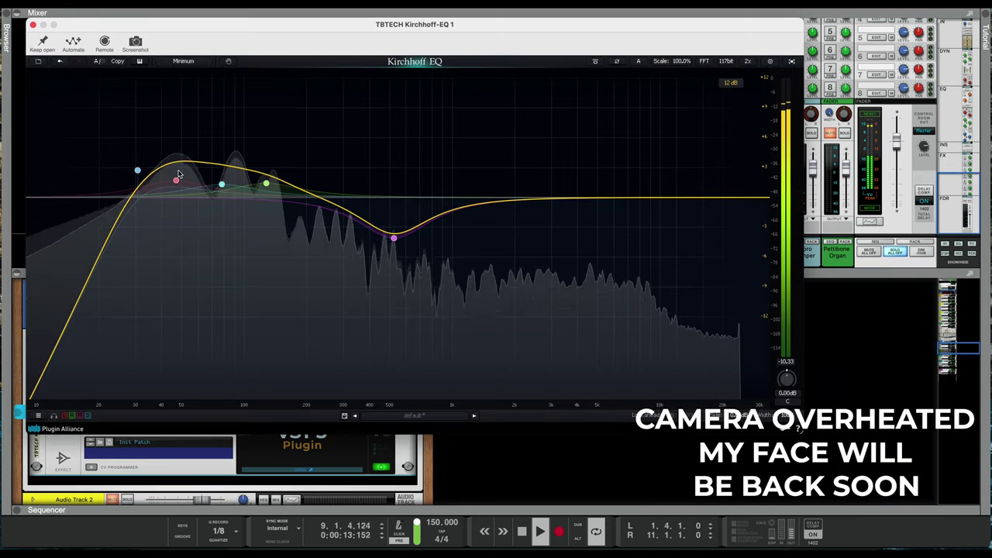
- Move the lowest bell to about 49 Hz at +1.84 dB, make it dynamic, adjust its threshold and close the EQ
left_click(137, 171)
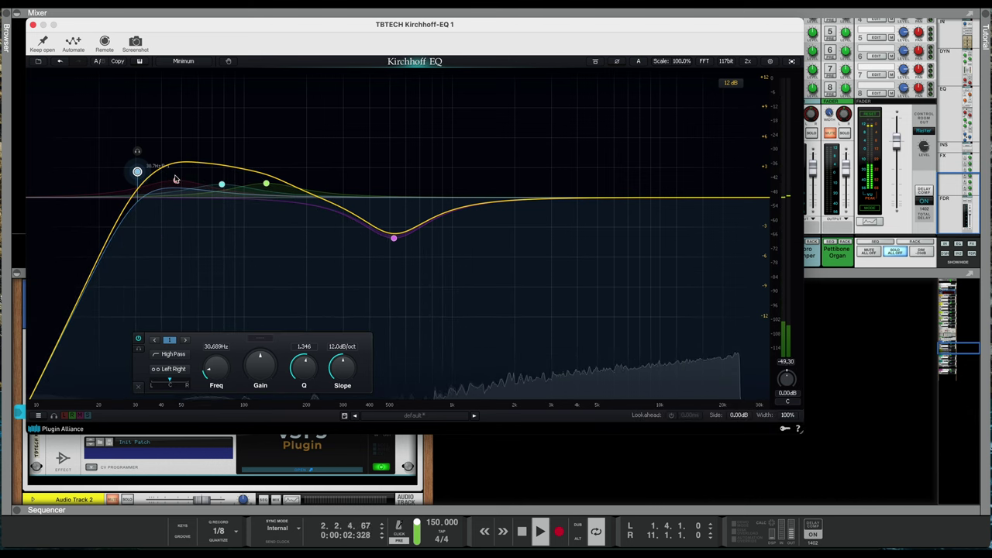
left_click(176, 180)
left_click_drag(176, 181, 181, 176)
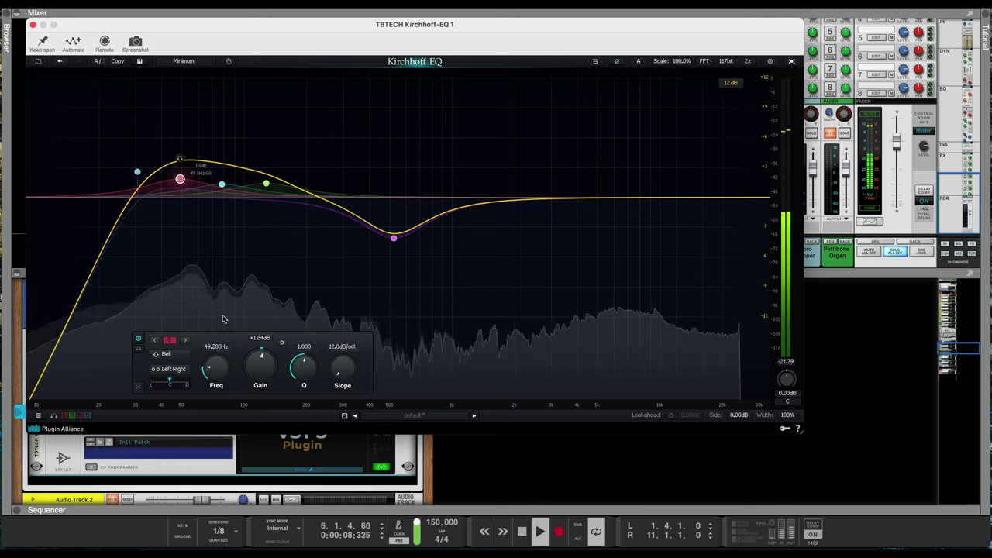
left_click(283, 344)
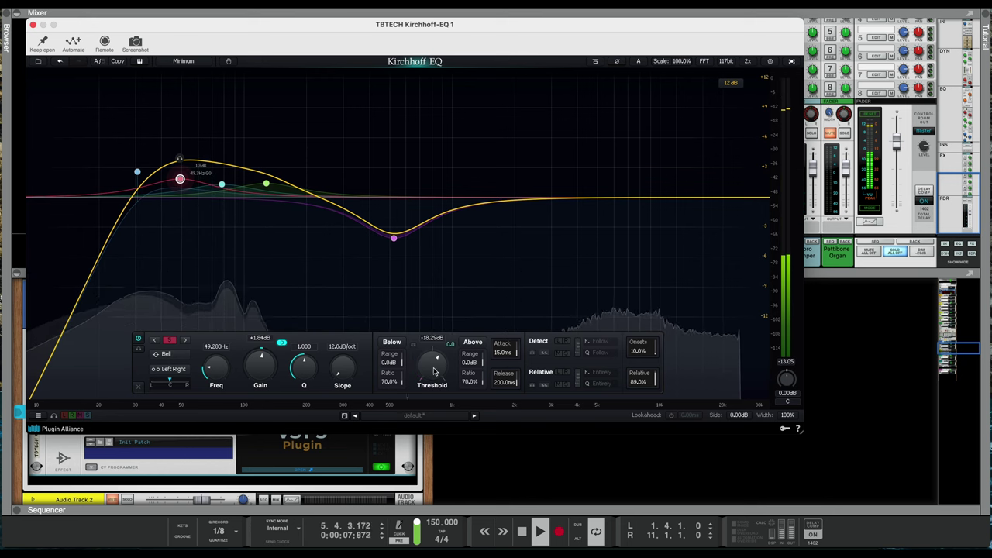
mouse_move(434, 370)
left_mouse_down()
mouse_move(433, 396)
mouse_move(432, 386)
left_mouse_up()
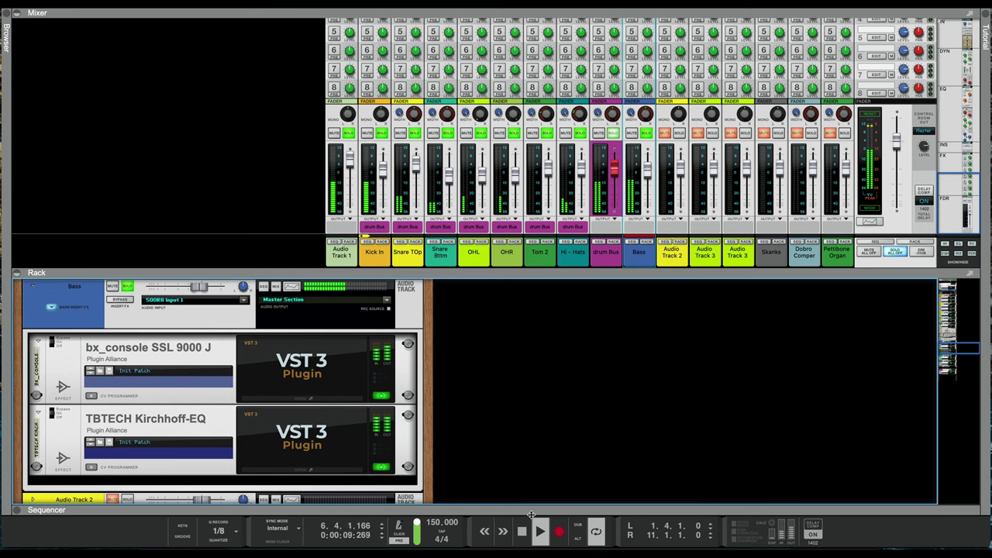
- Solo Audio Track 2 and Dobro Comper, show Dobro Comper's Radical Piano in the rack and play the mix
left_click_drag(690, 273, 676, 321)
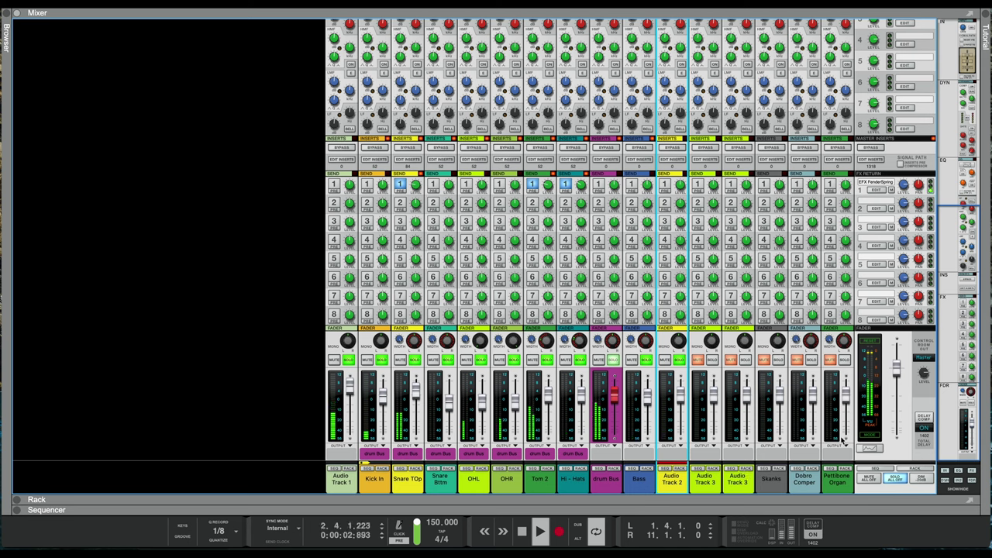
left_click(812, 360)
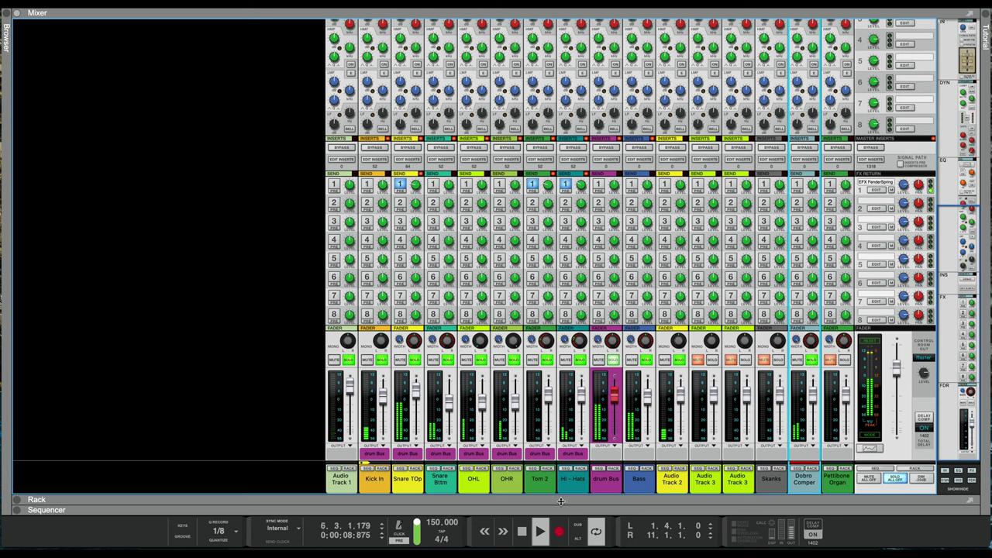
left_click(680, 469)
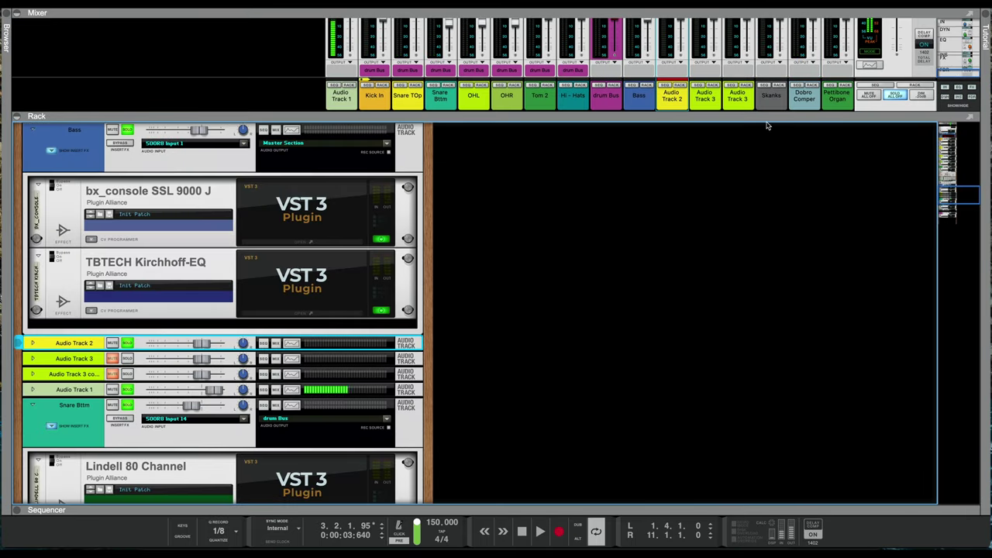
left_click(804, 92)
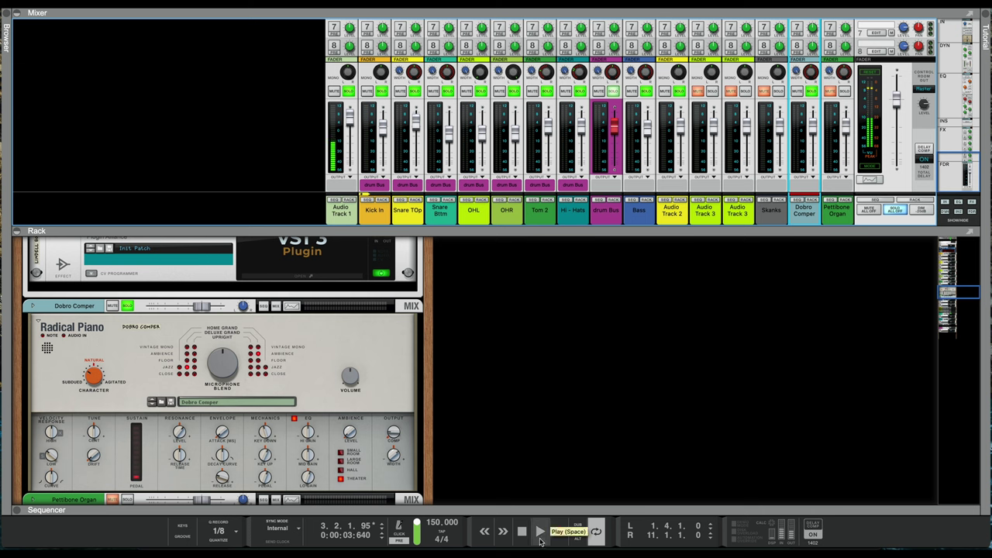
left_click(541, 540)
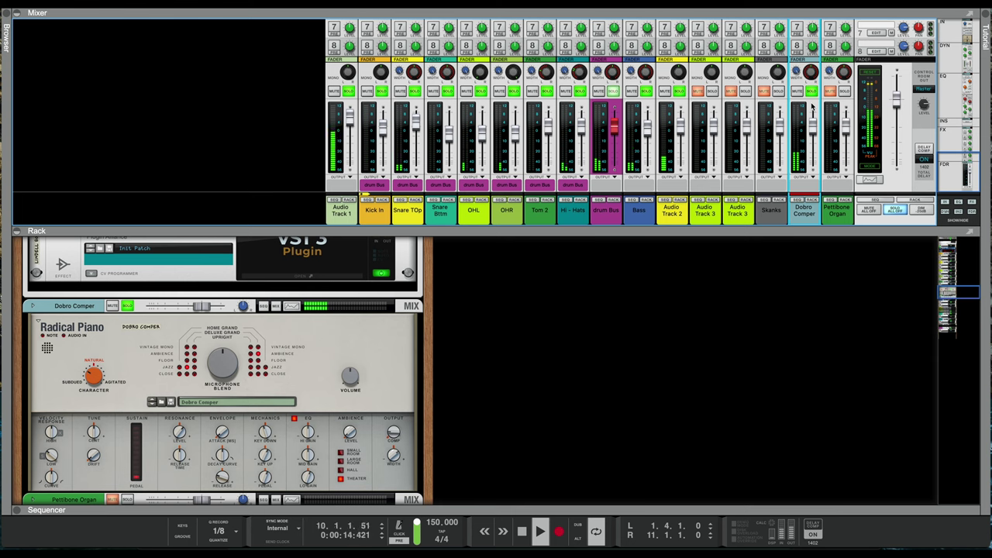
- Insert a Lindell 80 Channel on Audio Track 2, adjust its mid EQ band and close the plug-in window
left_click(700, 216)
right_click(83, 249)
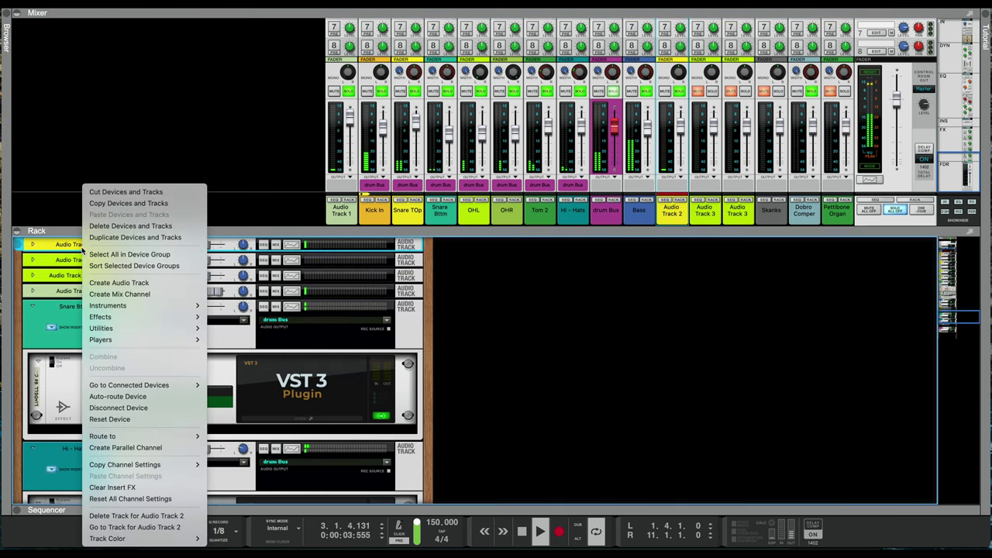
mouse_move(156, 320)
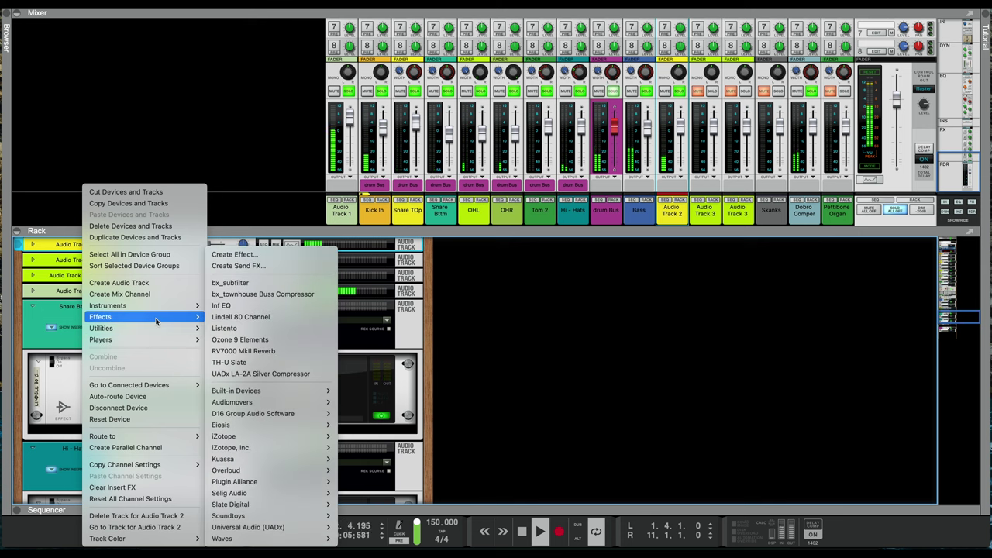
left_click(268, 319)
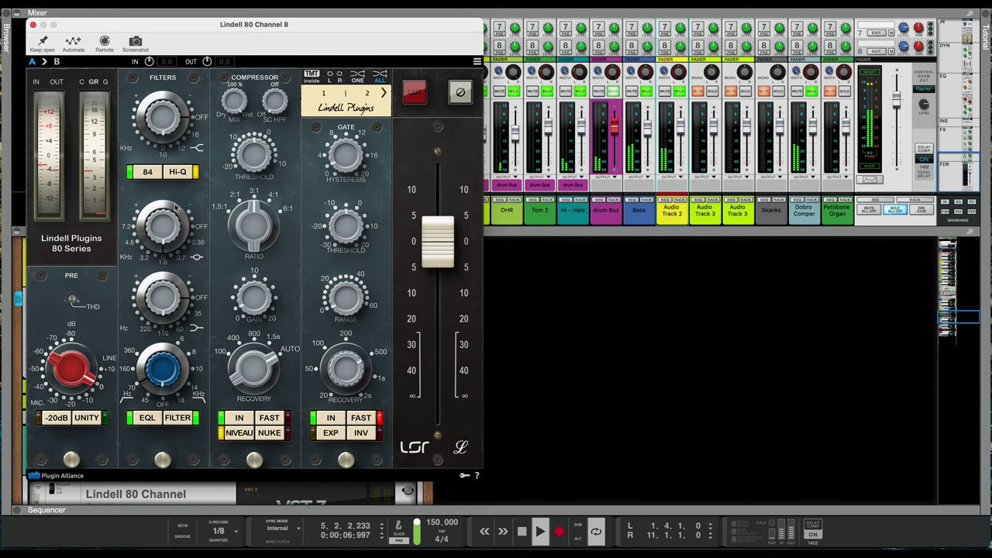
mouse_move(166, 237)
left_mouse_down()
mouse_move(175, 212)
mouse_move(164, 230)
left_mouse_up()
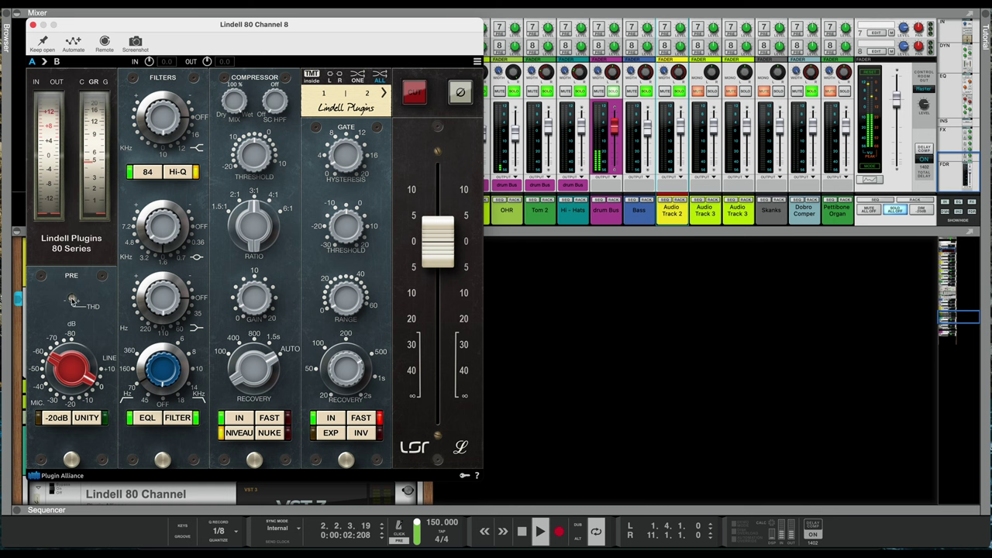
left_click(735, 337)
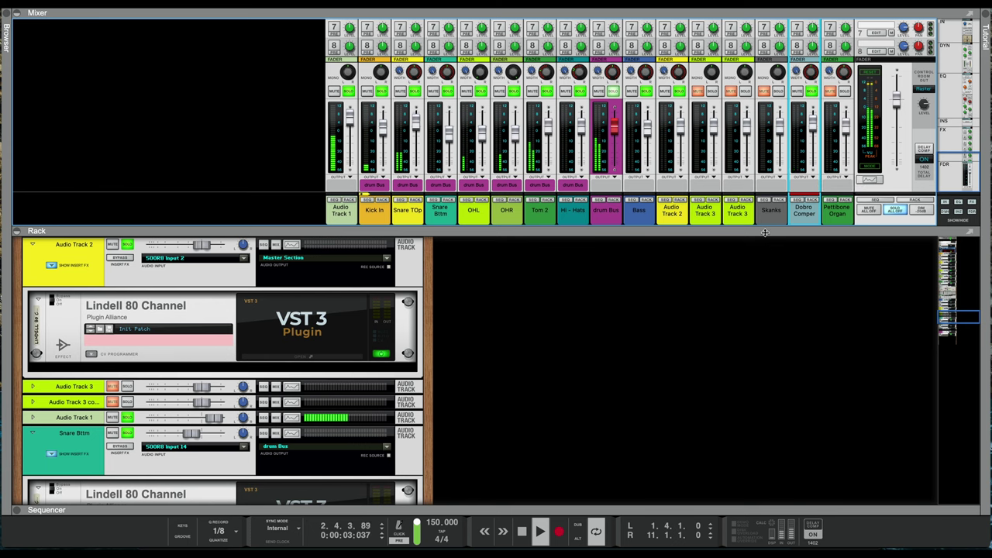
- Unsolo Audio Track 2 and Dobro Comper and solo the Pettibone Organ channel
left_click_drag(765, 233, 766, 237)
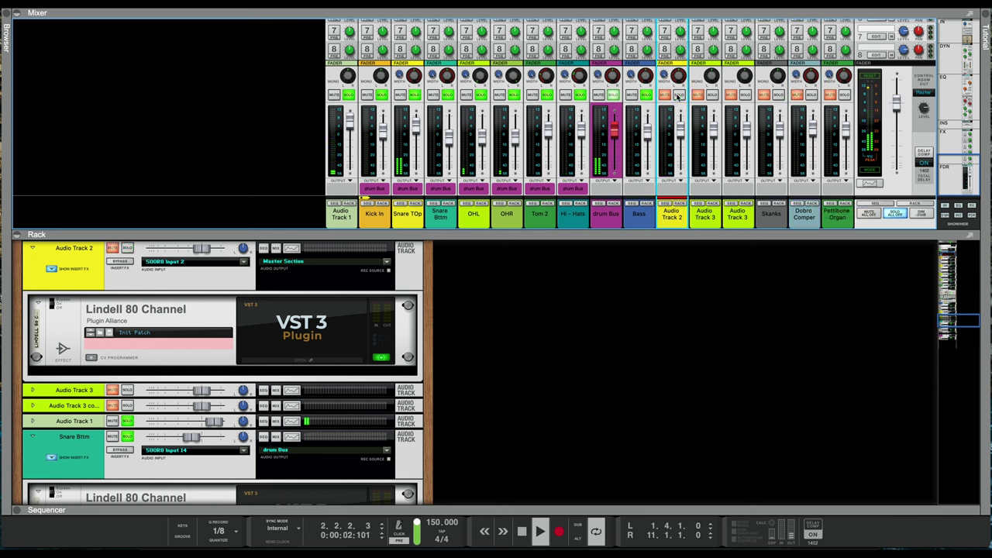
left_click(845, 96)
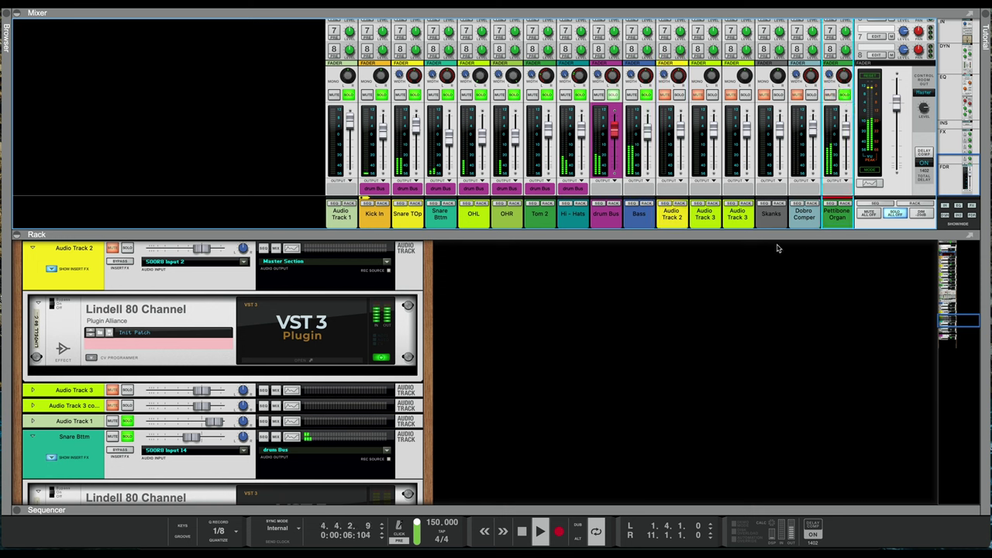
- Open the Spectrum EQ for Pettibone Organ and enable its high-pass filter at about 75 Hz
left_click(845, 206)
scroll(846, 101, "up", 5)
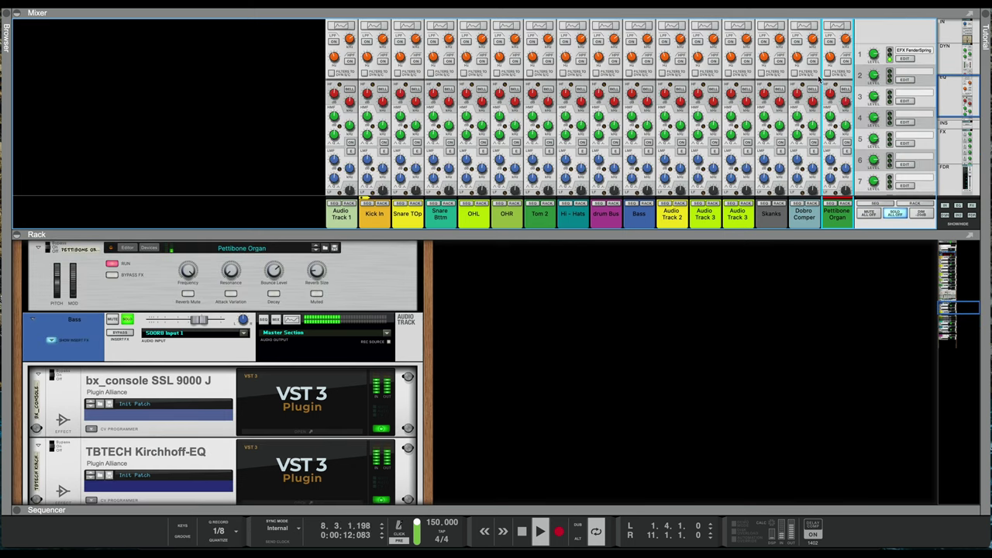
scroll(823, 78, "up", 3)
left_click(833, 110)
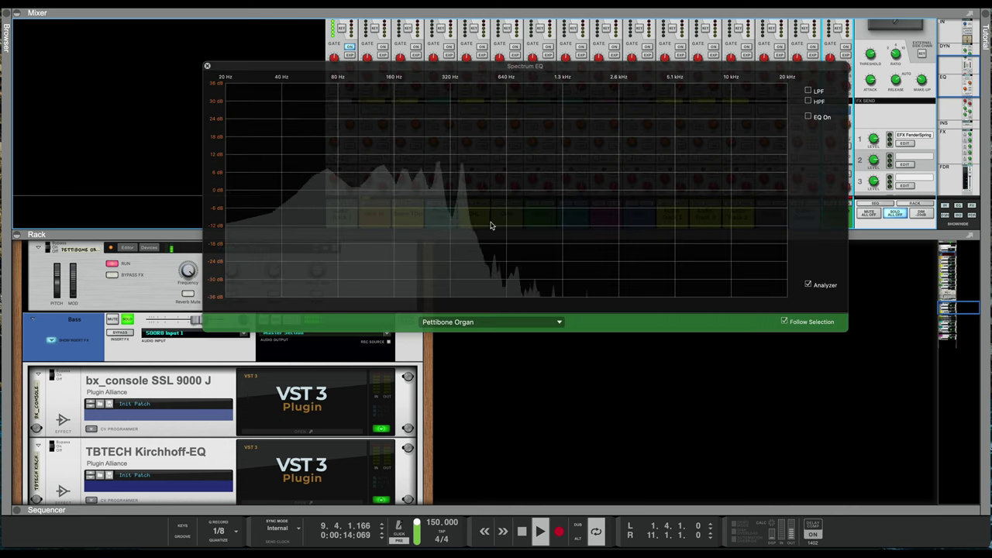
left_click(809, 101)
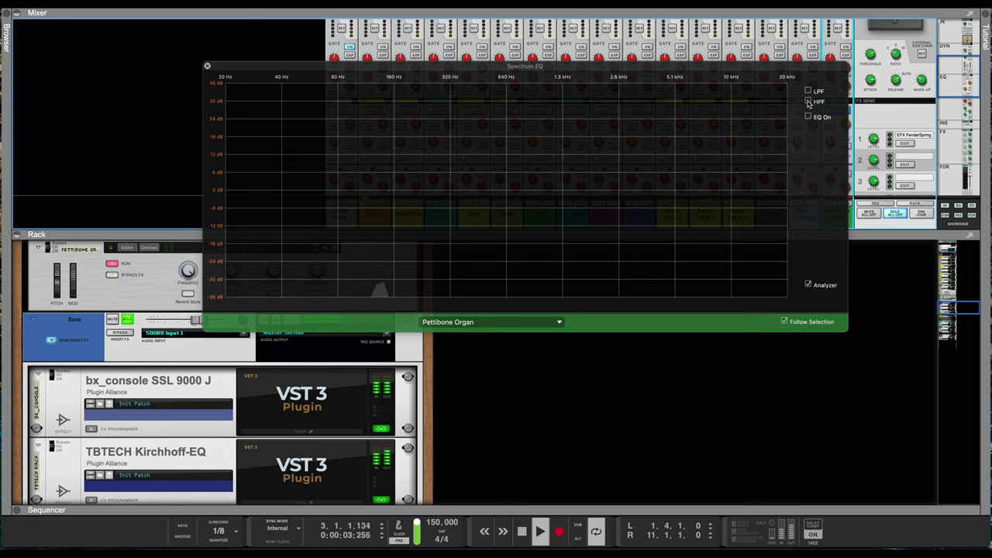
left_click_drag(406, 190, 323, 198)
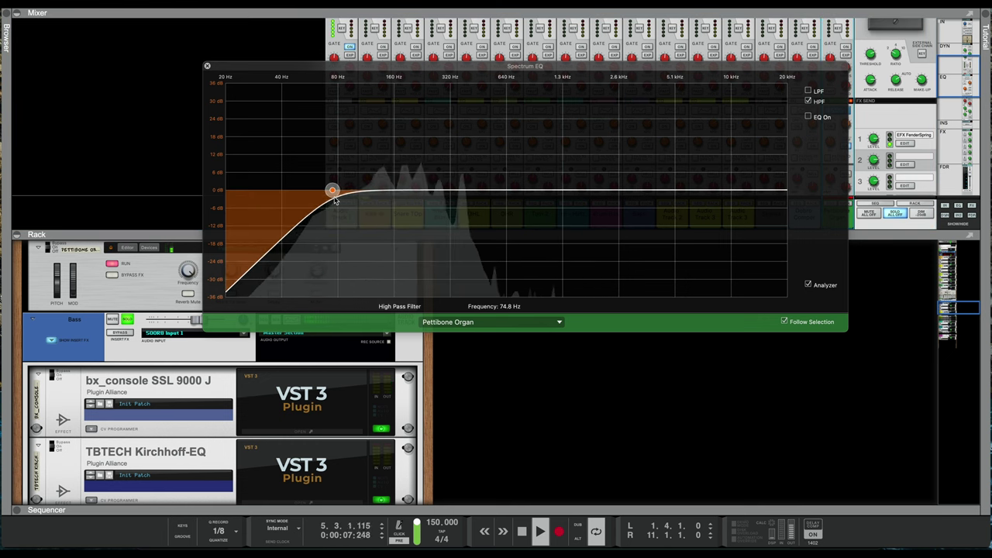
- Enable Pettibone Organ's EQ in E Mode, boost the low mids 3.49 dB at 319.2 Hz with Q 2.38, and close the EQ
left_click(809, 117)
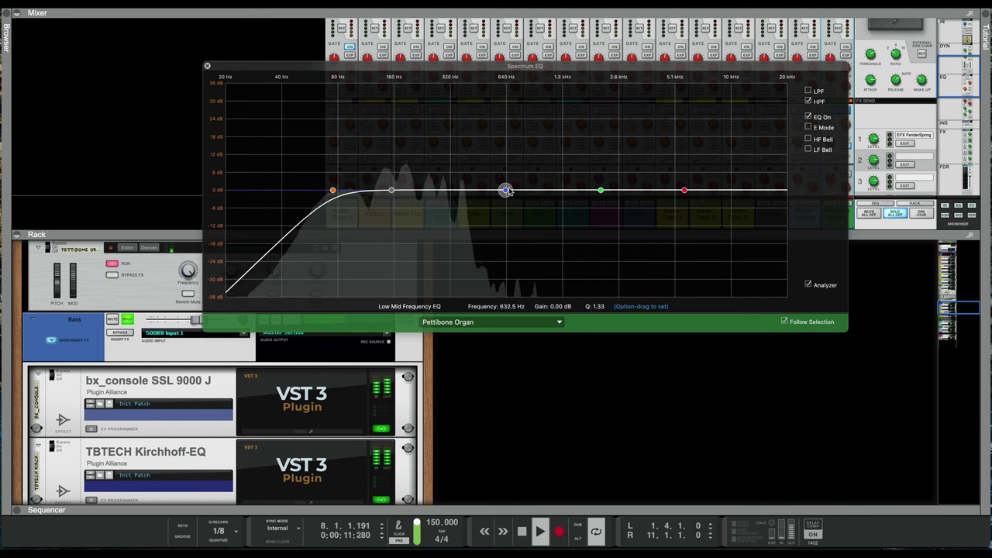
left_click_drag(508, 191, 546, 194)
left_click(809, 128)
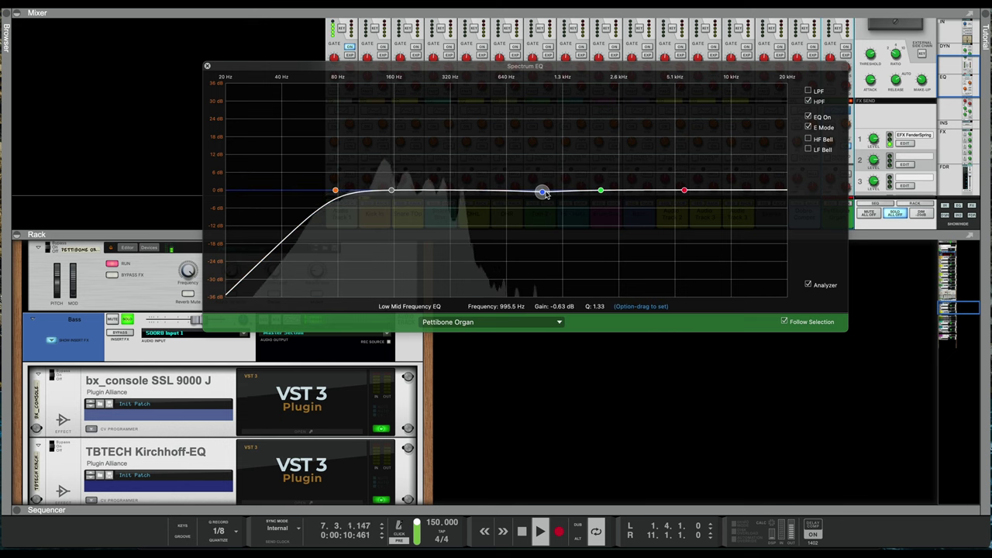
left_click_drag(542, 191, 442, 181)
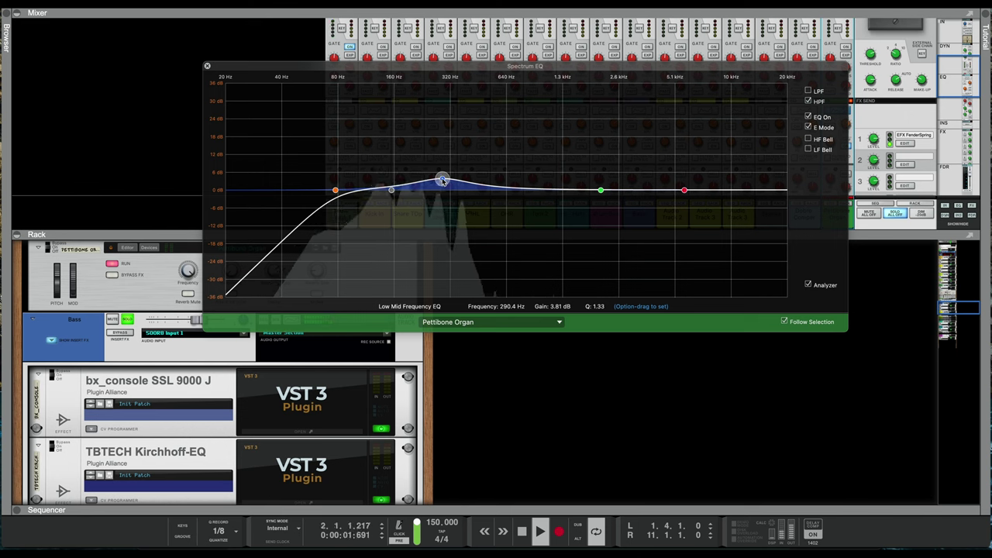
mouse_move(443, 181)
left_mouse_down()
mouse_move(441, 191)
mouse_move(449, 156)
mouse_move(455, 183)
left_mouse_up()
left_click(576, 433)
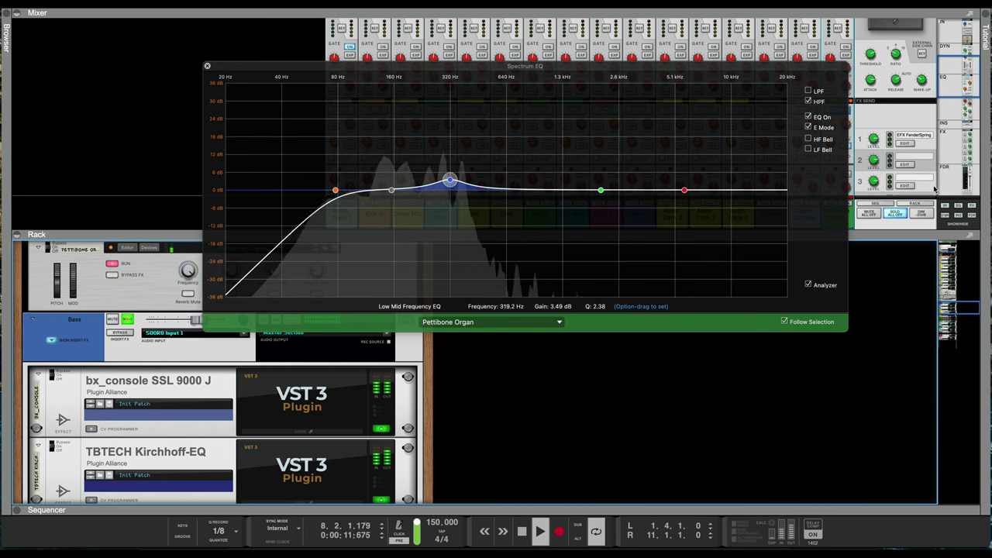
left_click(208, 69)
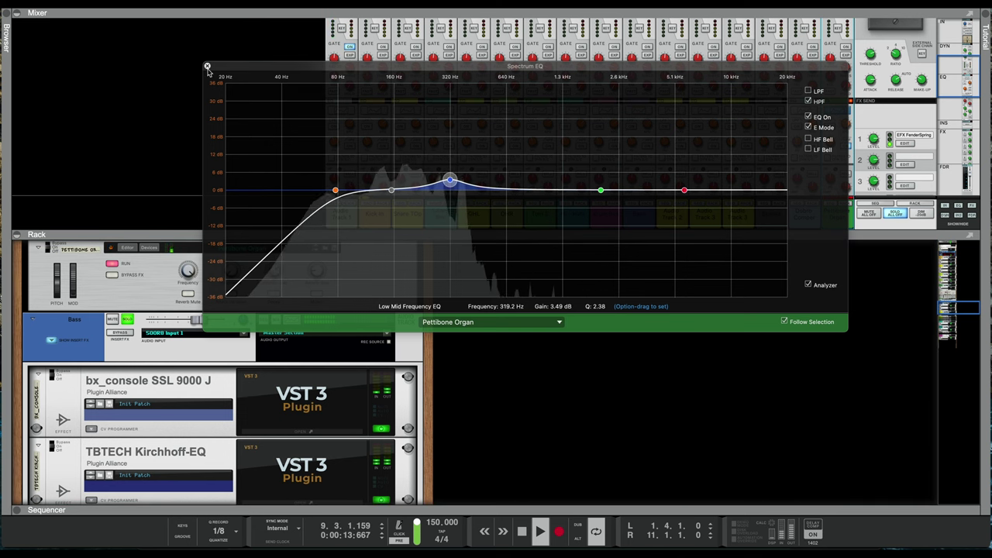
left_click(208, 68)
- Solo Dobro Comper and Audio Track 2 with the other soloed tracks and lower Audio Track 2's fader slightly
scroll(798, 163, "down", 5)
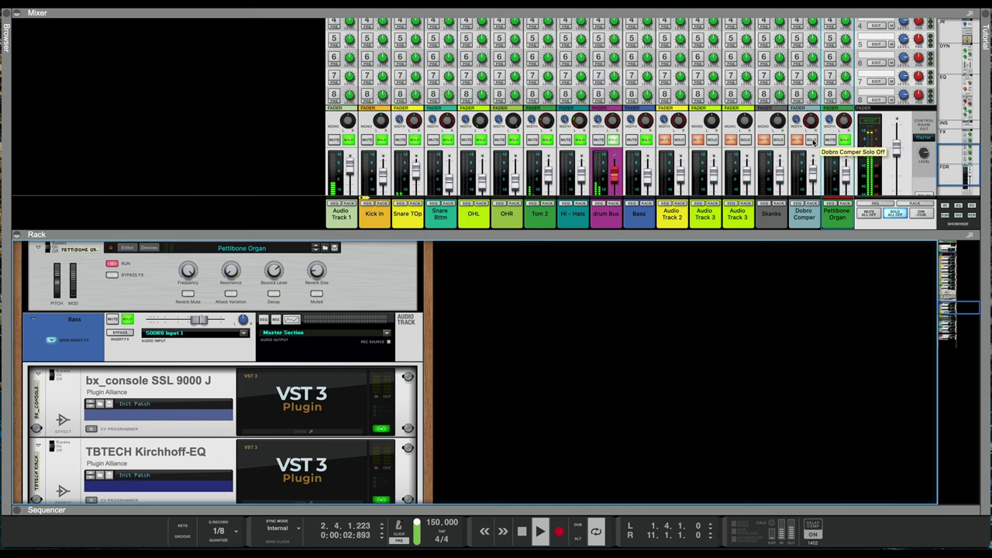
left_click(813, 140)
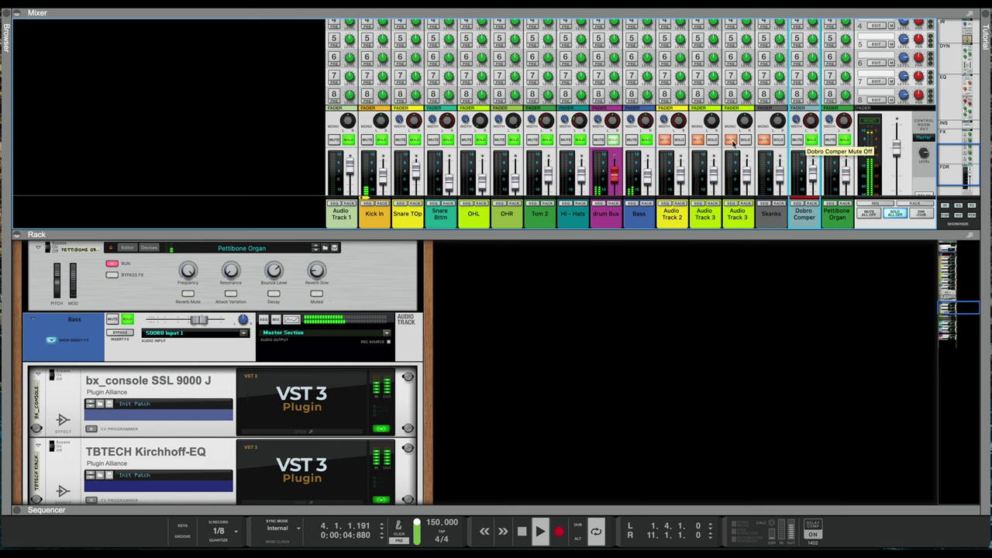
left_click(680, 140)
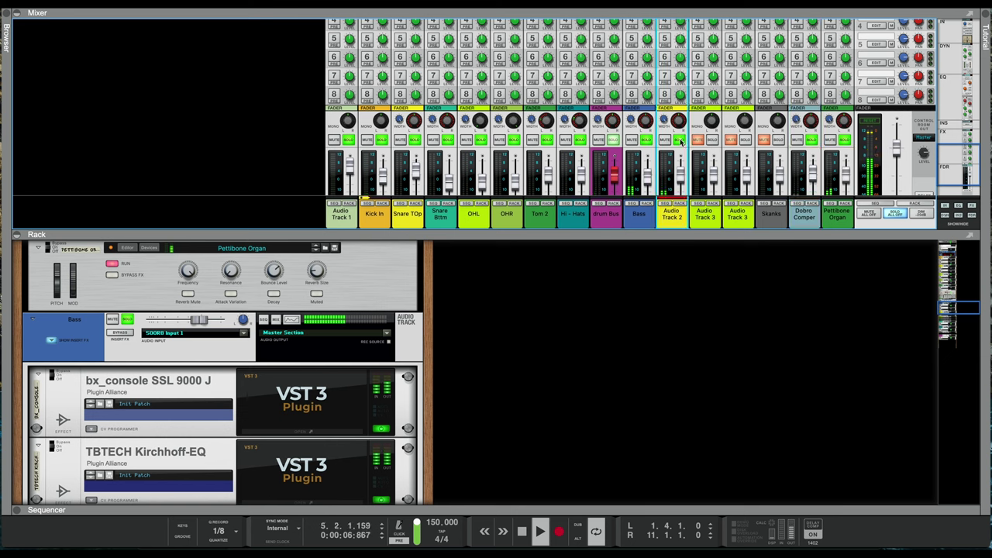
scroll(673, 137, "down", 2)
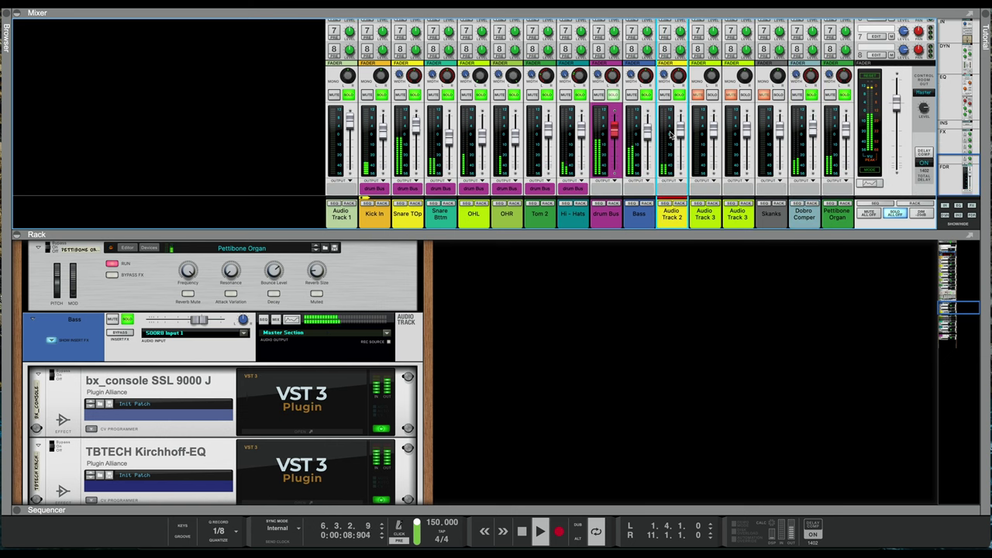
left_click_drag(681, 135, 681, 138)
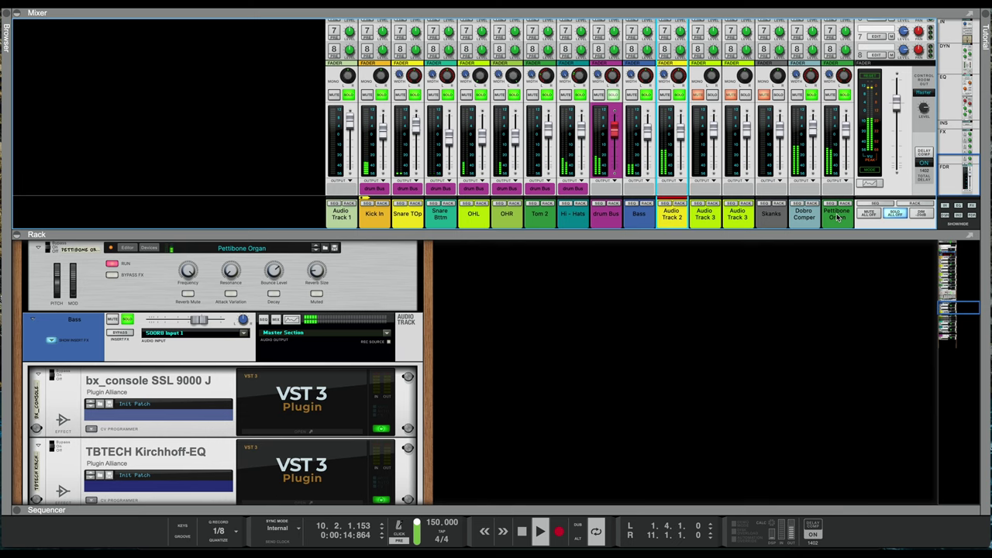
- Move Dobro Comper and Pettibone Organ directly after Audio Track 2 and fine-tune Audio Track 2's FX1 send level
left_click_drag(805, 218, 741, 220)
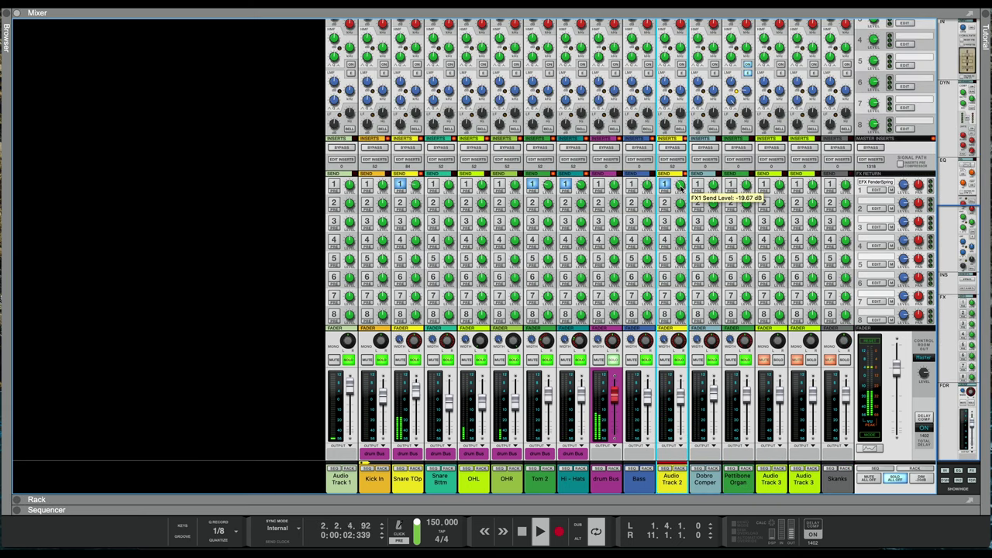
left_click_drag(680, 186, 679, 188)
scroll(680, 189, "down", 5)
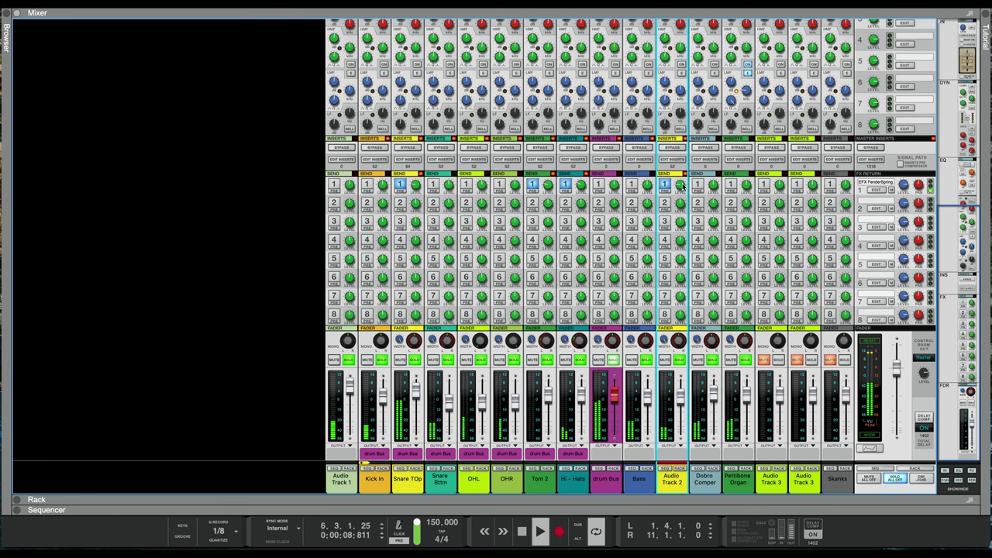
- Rename Audio Track 2 as GUITAR CHOPS
double_click(677, 481)
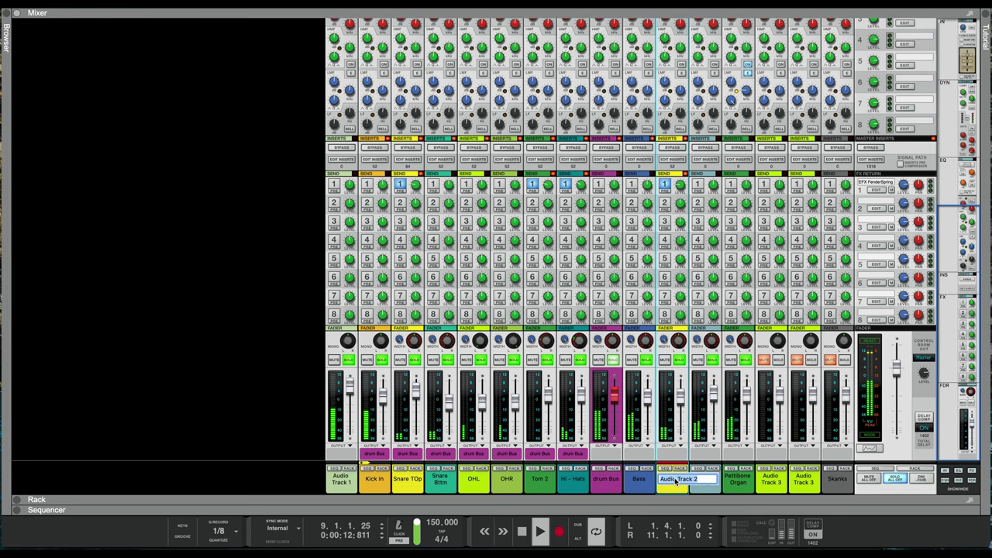
type("GUITAR")
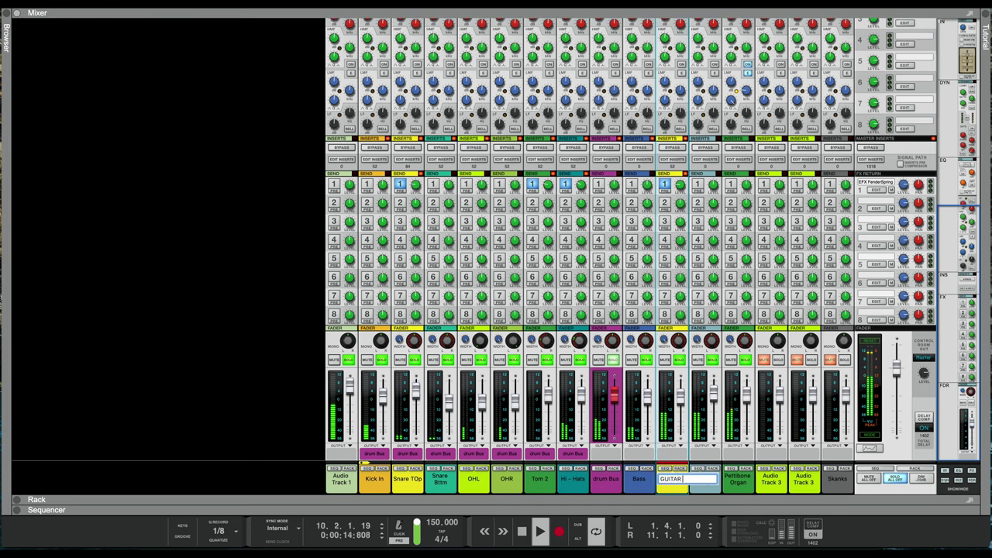
type(" CHOPS")
key("Return")
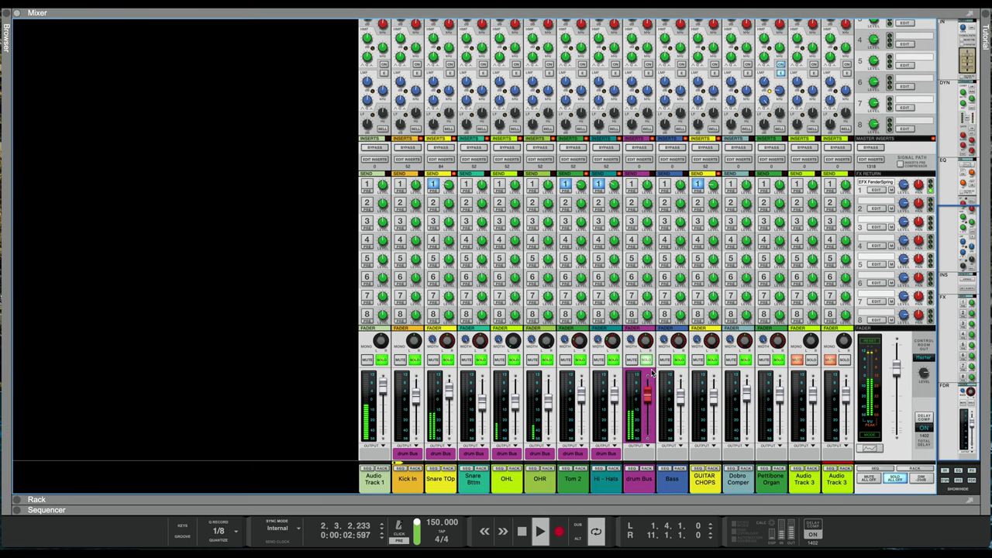
- Enable the master compressor and play the mix through it
scroll(930, 236, "up", 5)
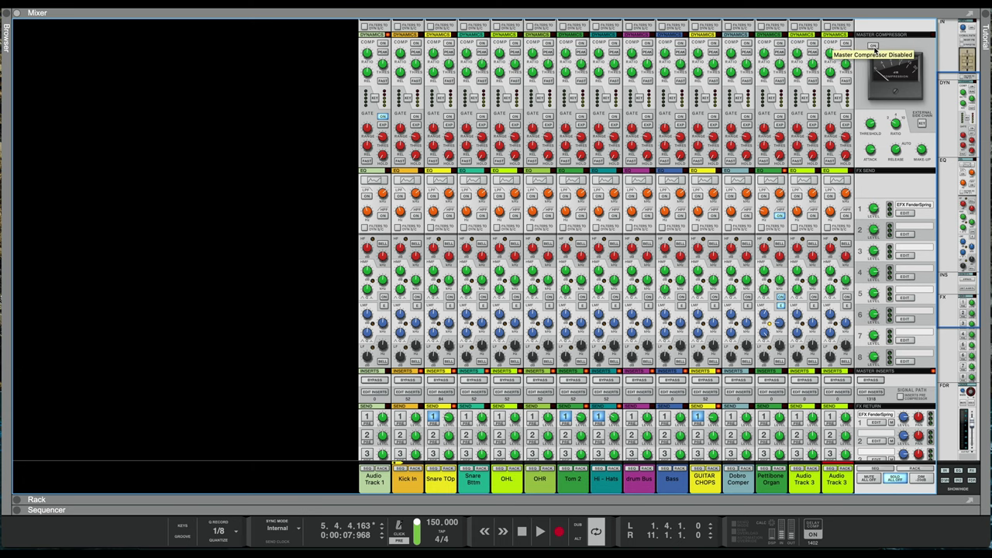
scroll(888, 130, "up", 5)
scroll(890, 136, "down", 4)
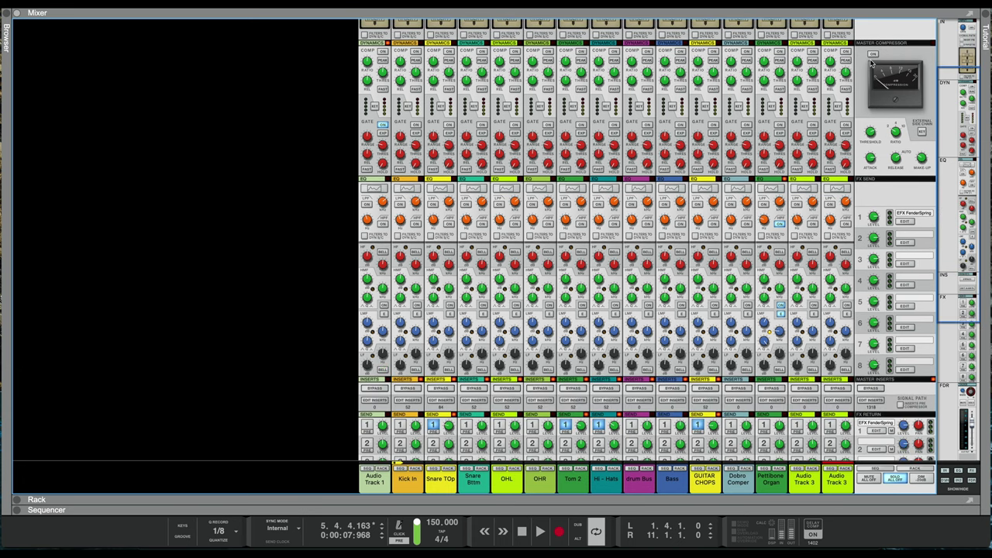
scroll(850, 85, "down", 2)
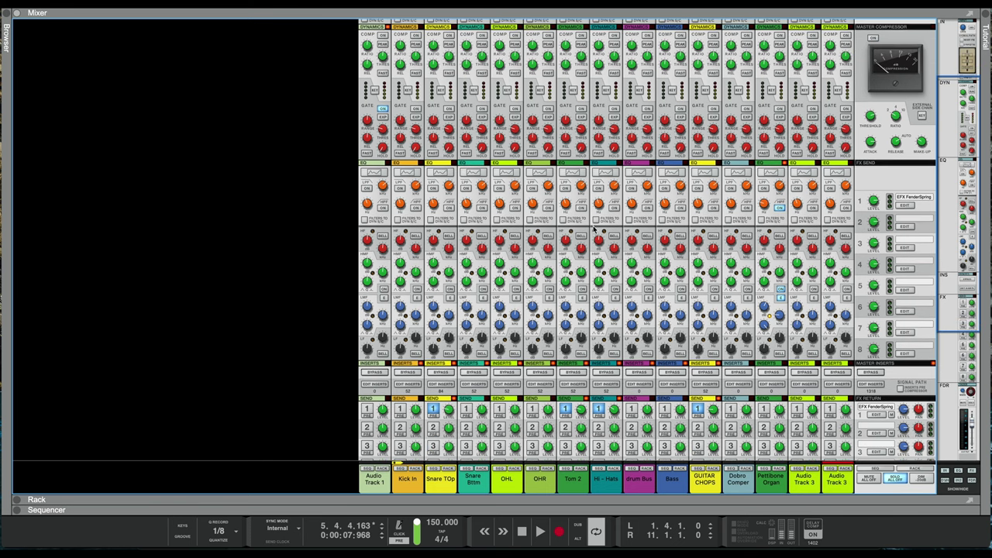
scroll(594, 229, "down", 10)
scroll(802, 253, "up", 12)
left_click(873, 138)
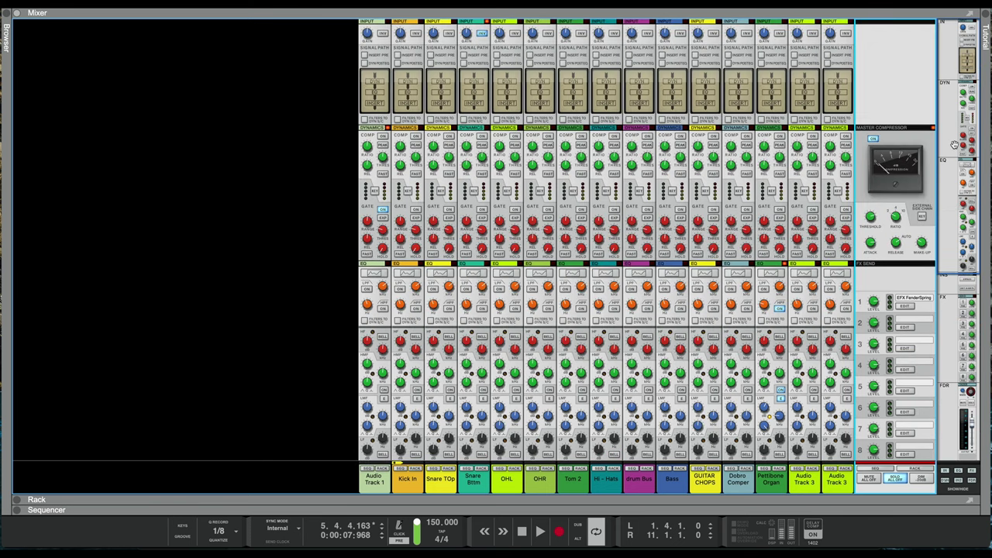
key("space")
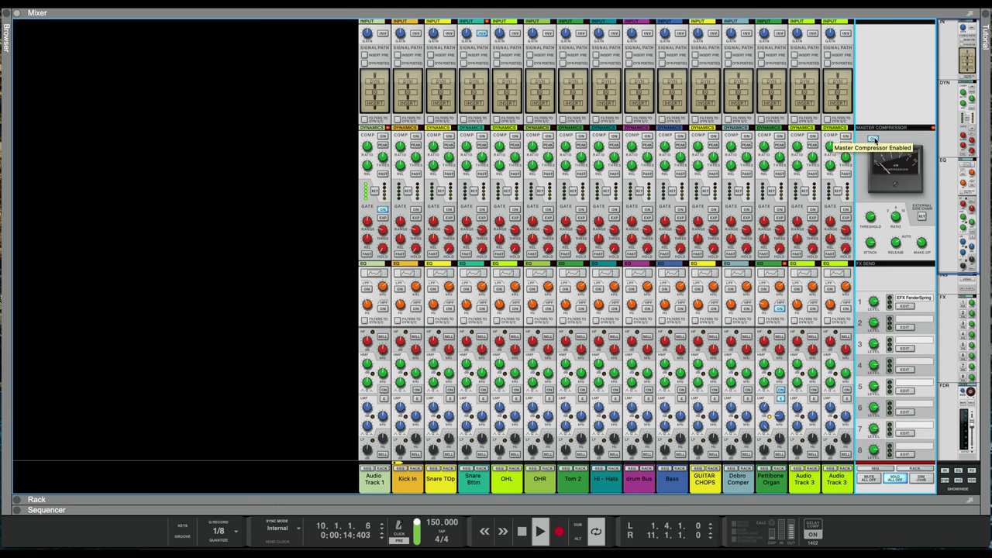
- Compare the playing mix with the master compressor bypassed and engaged, leave it engaged and stop playback
left_click(874, 143)
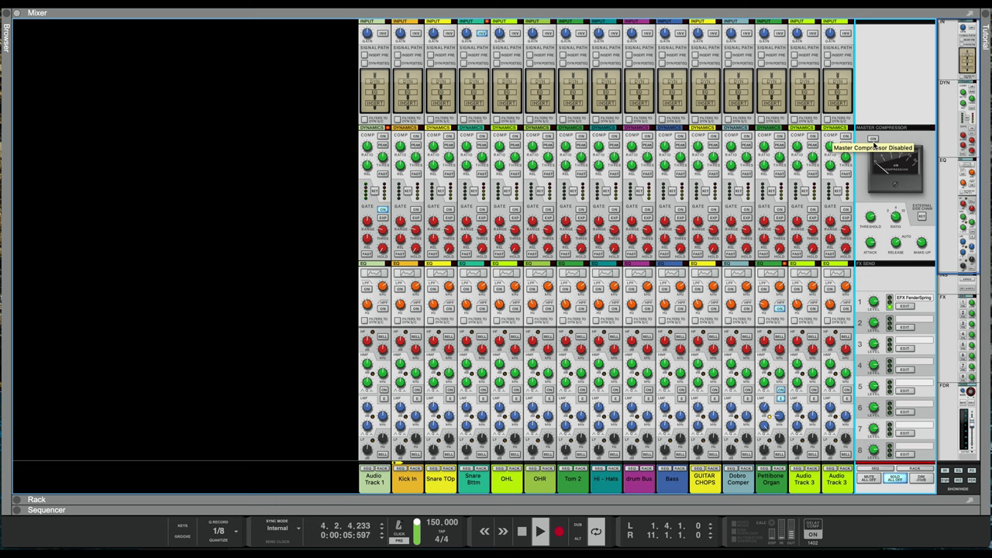
left_click(875, 140)
left_click(875, 140)
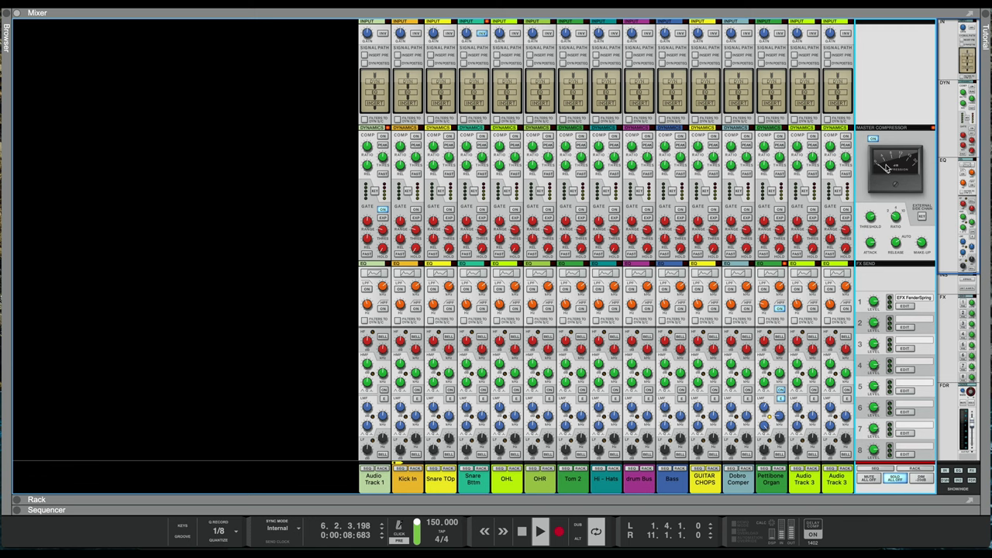
scroll(890, 186, "down", 5)
scroll(578, 487, "down", 3)
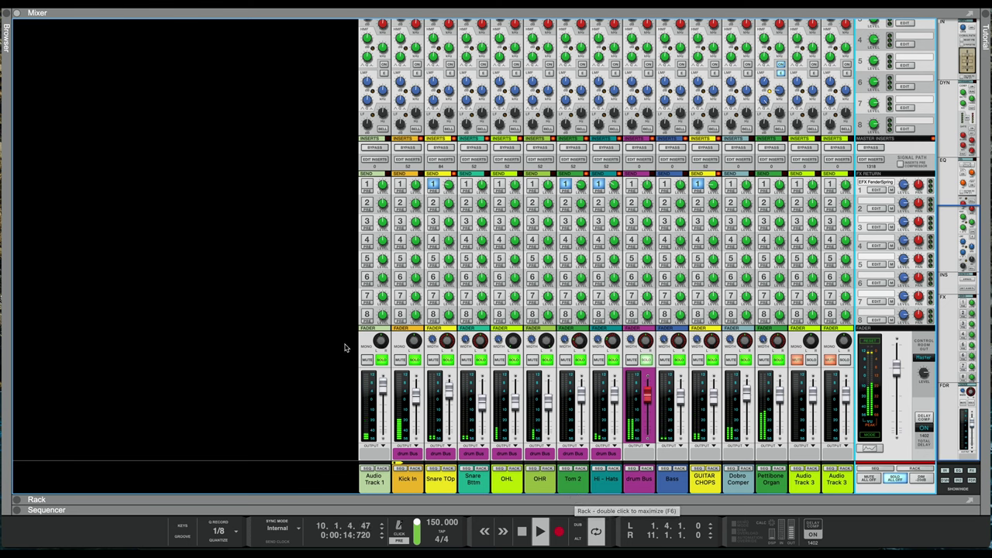
left_click(522, 532)
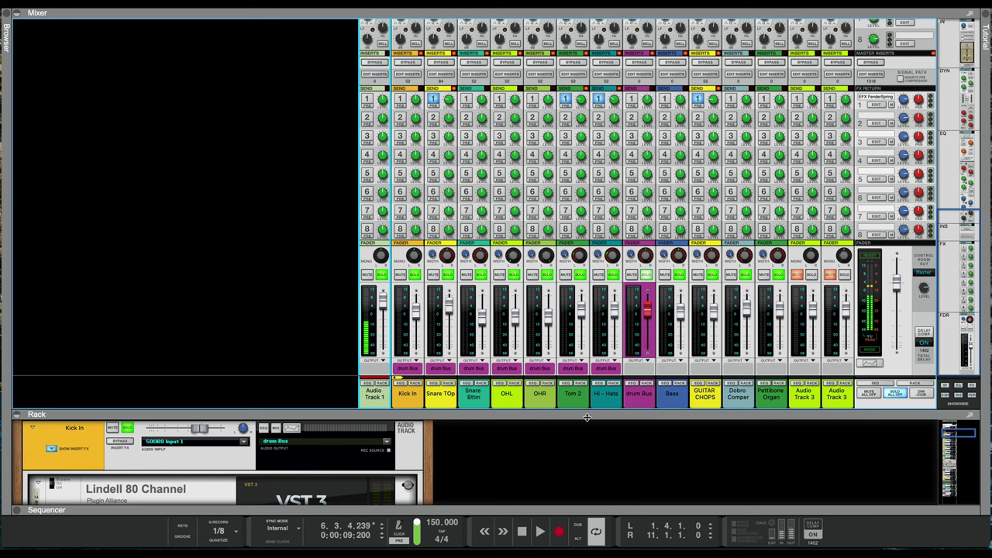
- Enlarge the rack at Snare TOp's devices, check the settings of its Lindell 80 Channel and close the plug-in window
left_click_drag(587, 418, 587, 435)
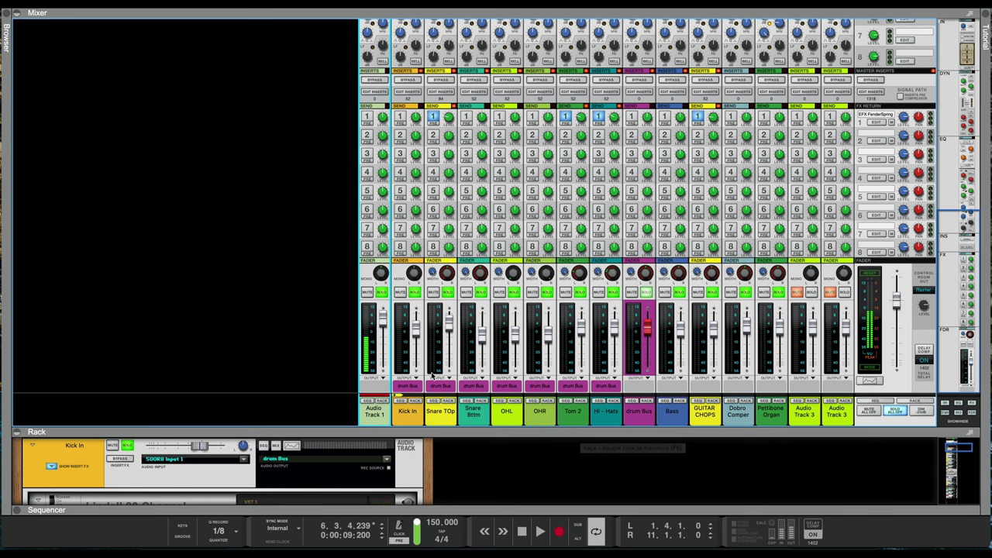
left_click(454, 401)
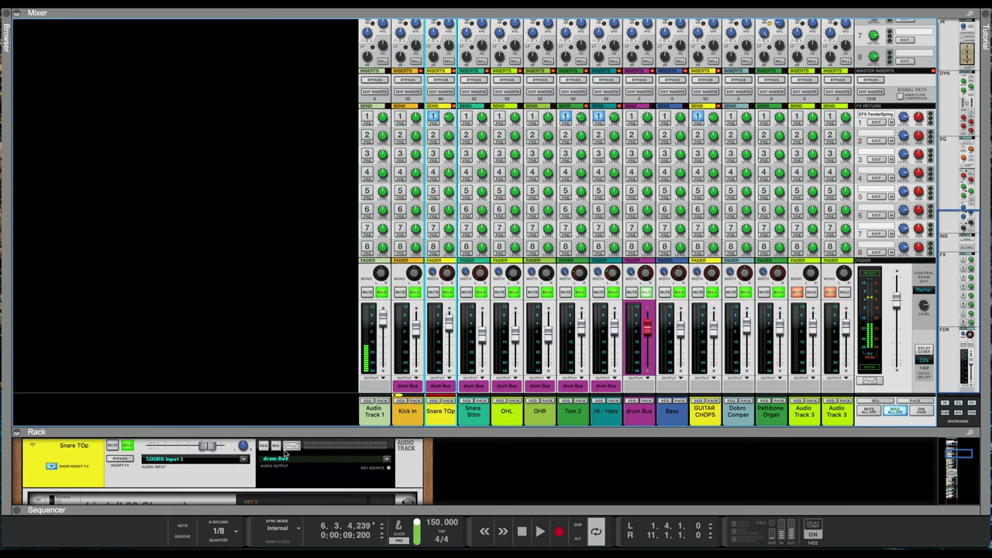
left_click_drag(279, 431, 280, 205)
left_click(293, 330)
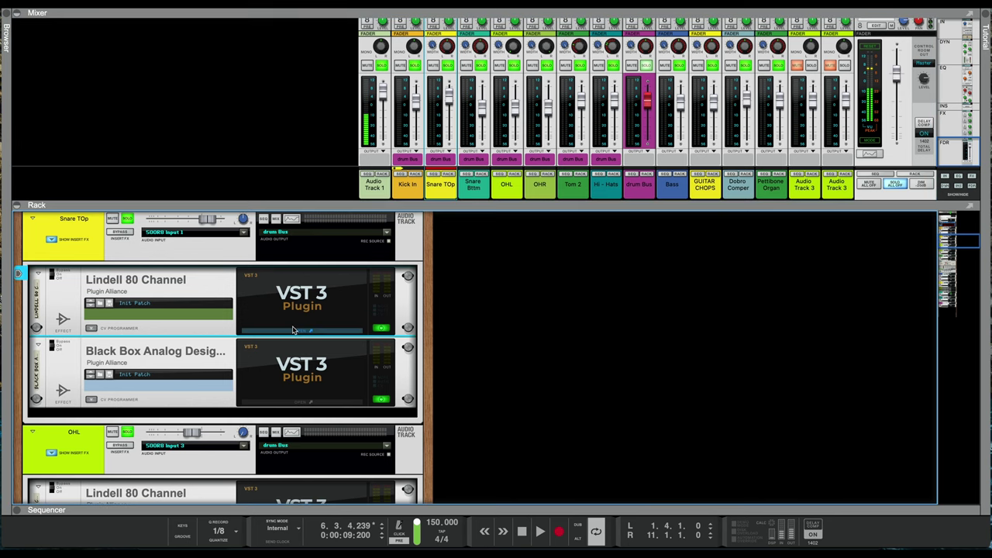
double_click(310, 291)
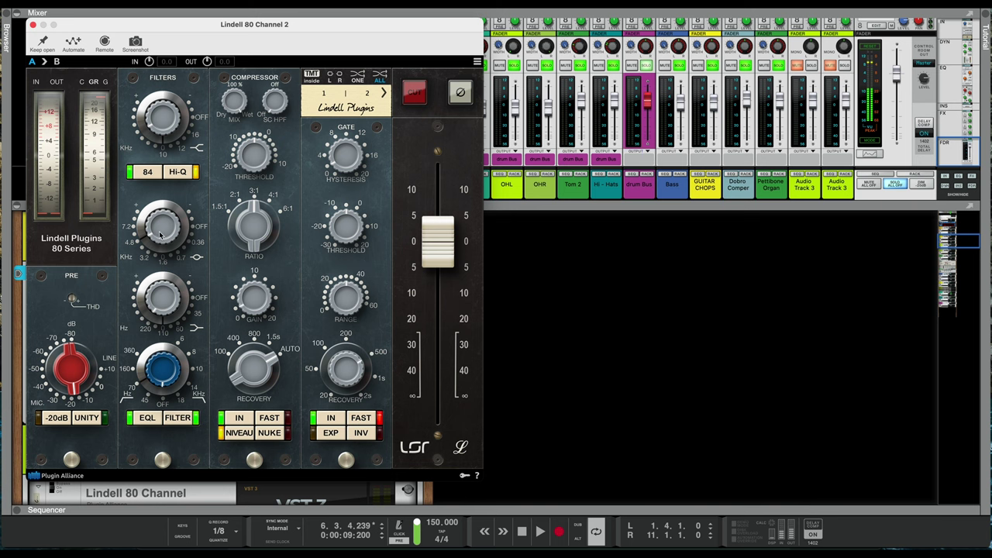
left_click(531, 279)
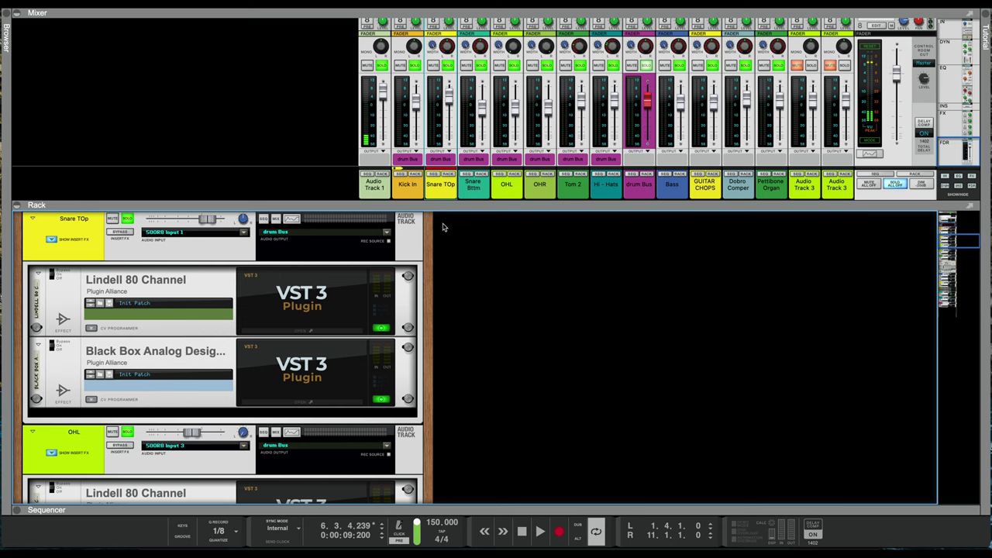
- Add the VST3 version of TBTECH Kirchhoff-EQ after bx_subfilter on the Kick In channel
left_click_drag(442, 209, 443, 245)
scroll(256, 279, "up", 3)
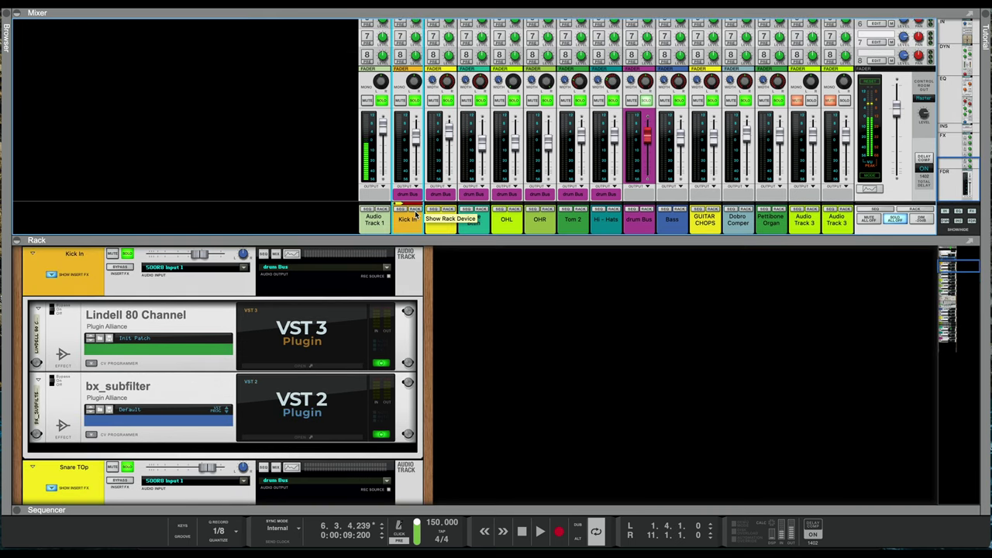
right_click(89, 309)
mouse_move(140, 317)
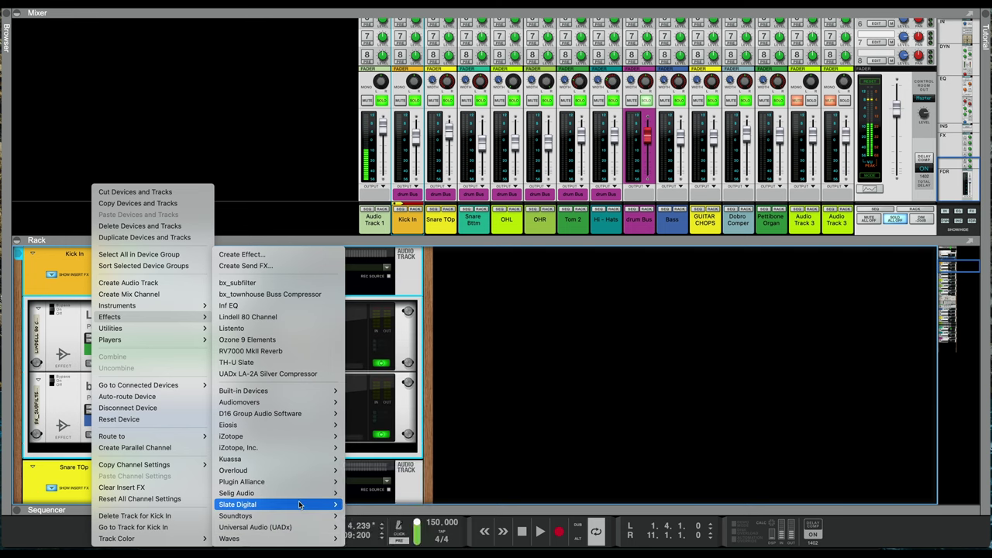
mouse_move(303, 506)
mouse_move(306, 481)
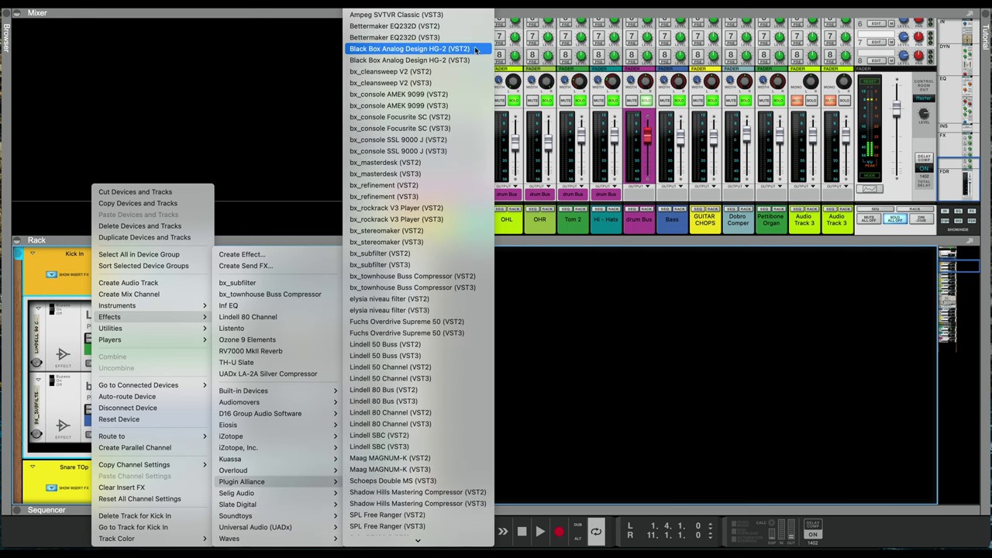
scroll(418, 473, "down", 3)
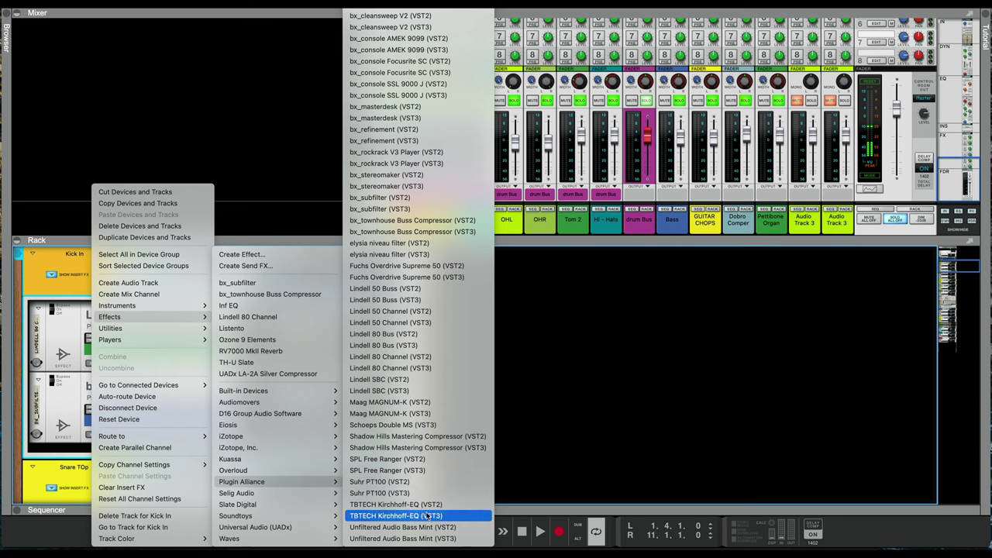
left_click(426, 516)
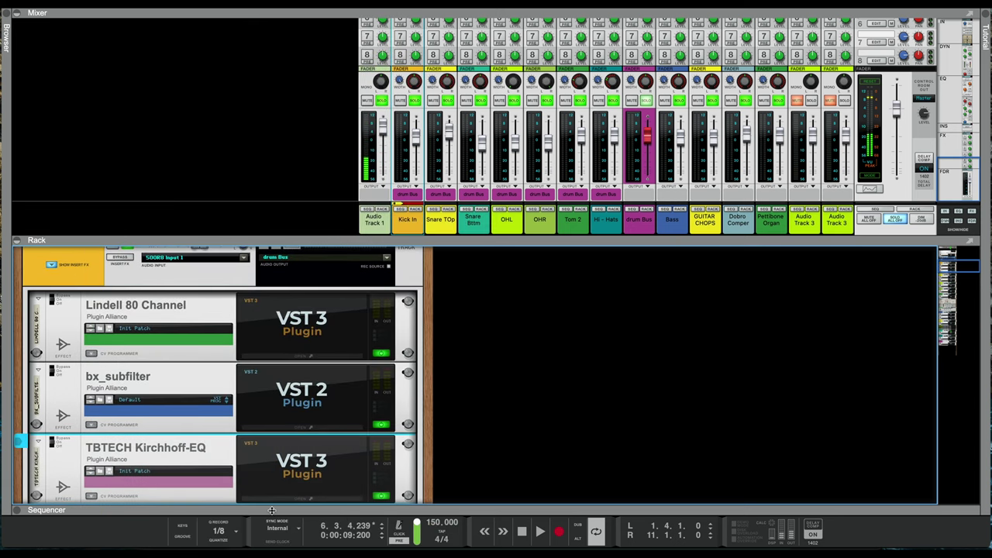
- Add a bell band to the kick's Kirchhoff-EQ and boost it about 3.1 dB at about 4.2 kHz during soloed playback
left_click_drag(427, 253, 306, 124)
double_click(673, 292)
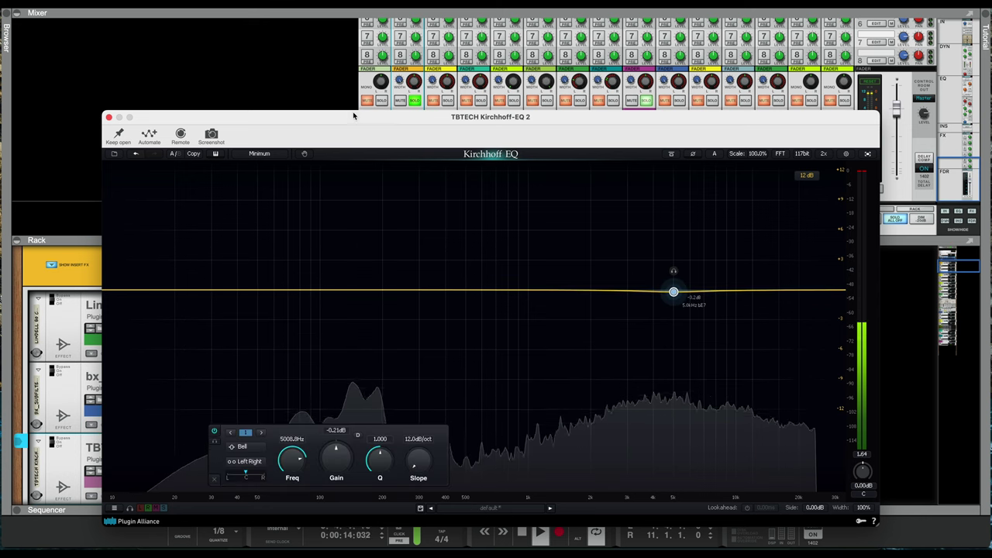
left_click(381, 102)
left_click_drag(674, 292, 641, 271)
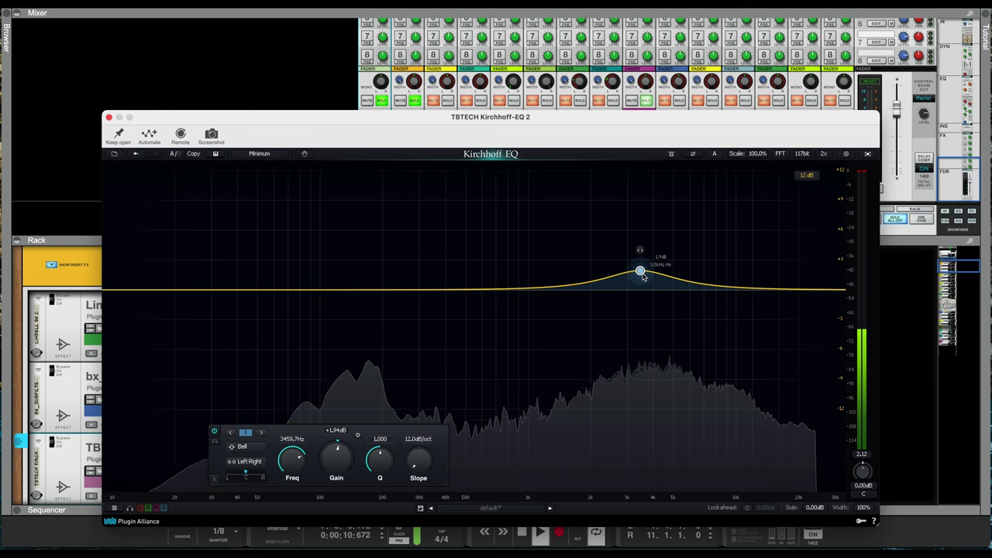
left_click_drag(641, 273, 660, 264)
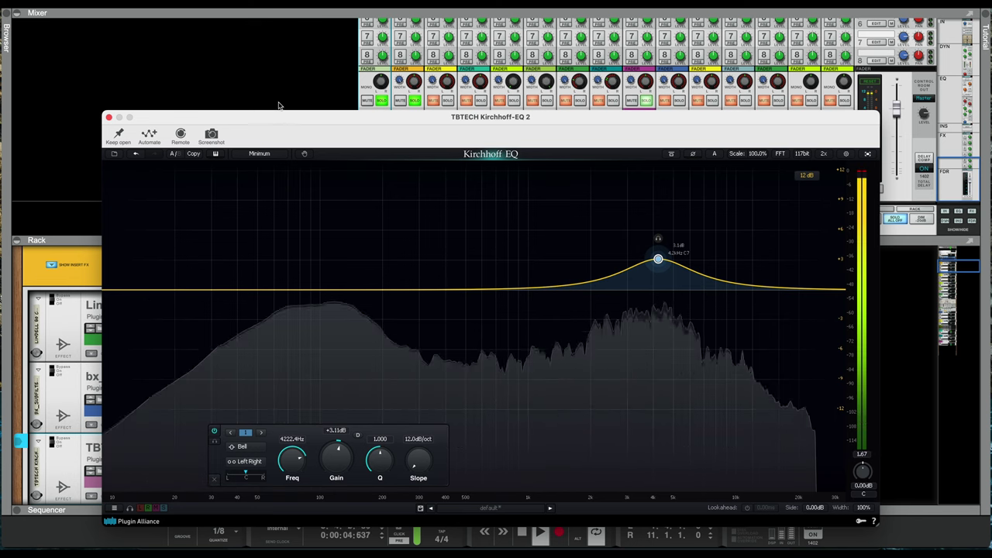
- Add a second band to the kick's EQ as a High Pass filter at about 27.7 Hz
left_click_drag(286, 122, 258, 138)
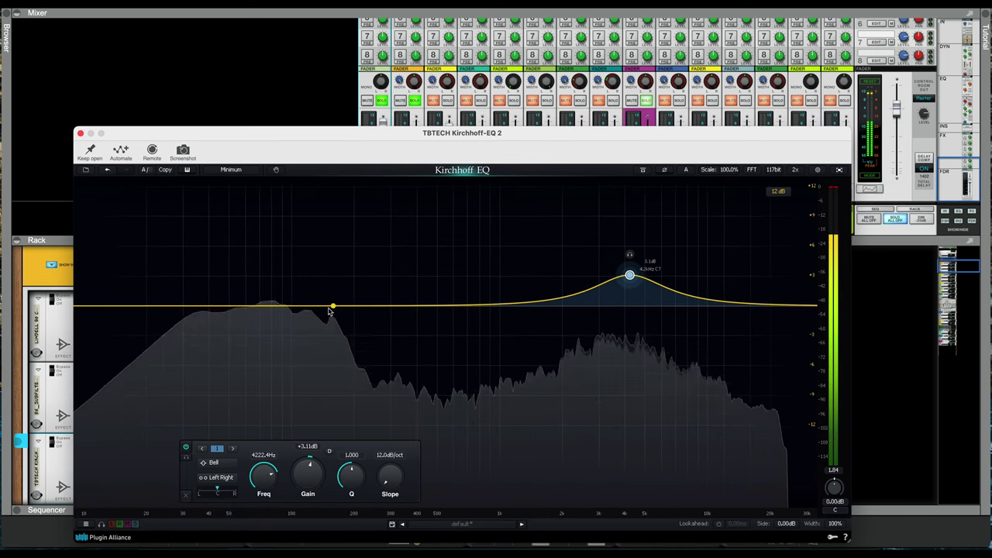
double_click(143, 307)
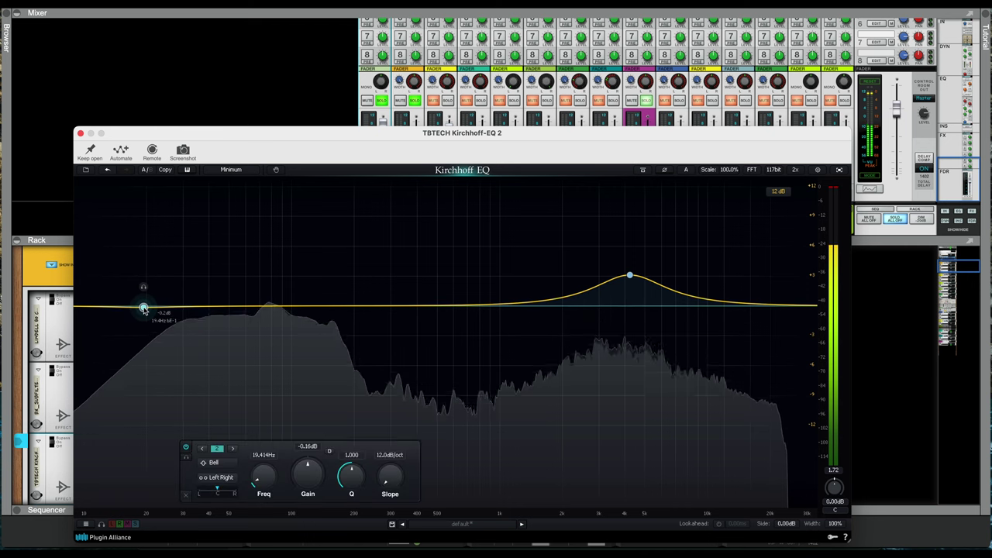
left_click(214, 463)
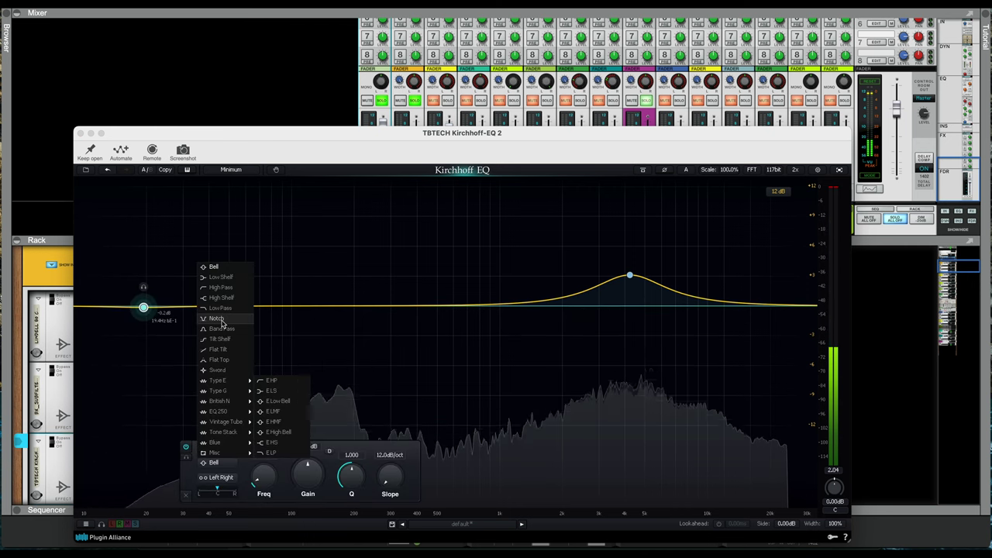
left_click(220, 288)
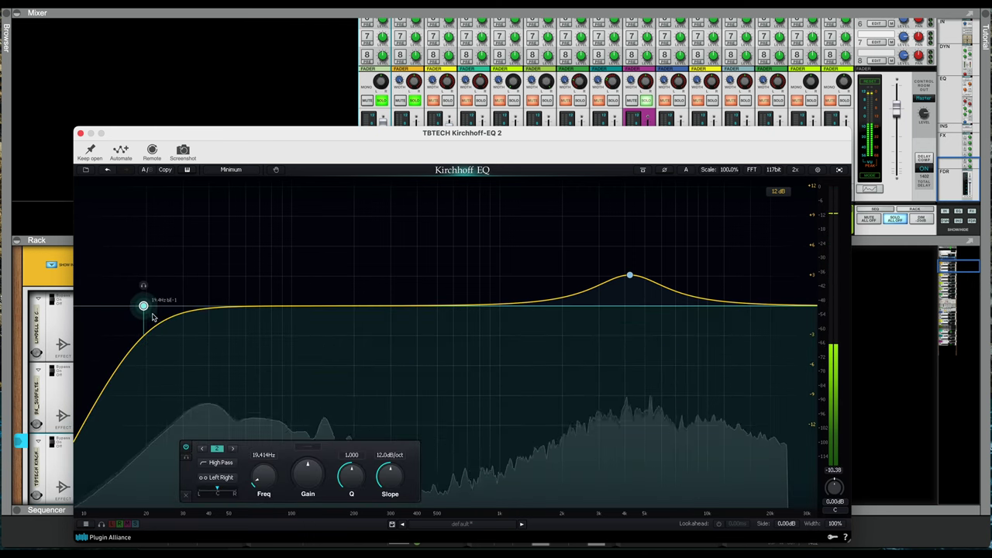
left_click_drag(145, 310, 176, 311)
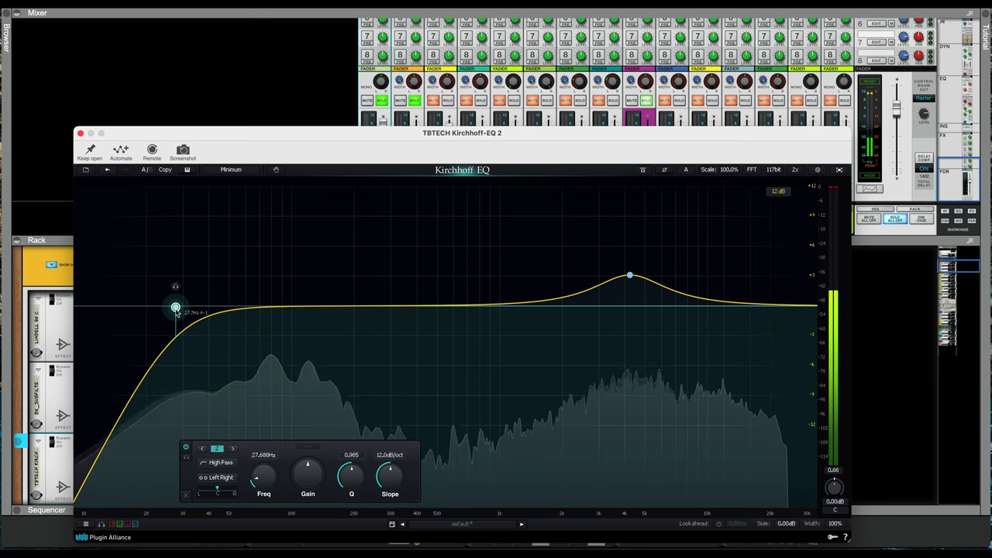
- Cut about 2.5 dB at about 573 Hz with a bell band in the kick's EQ and clear all solos
left_click_drag(432, 307, 457, 334)
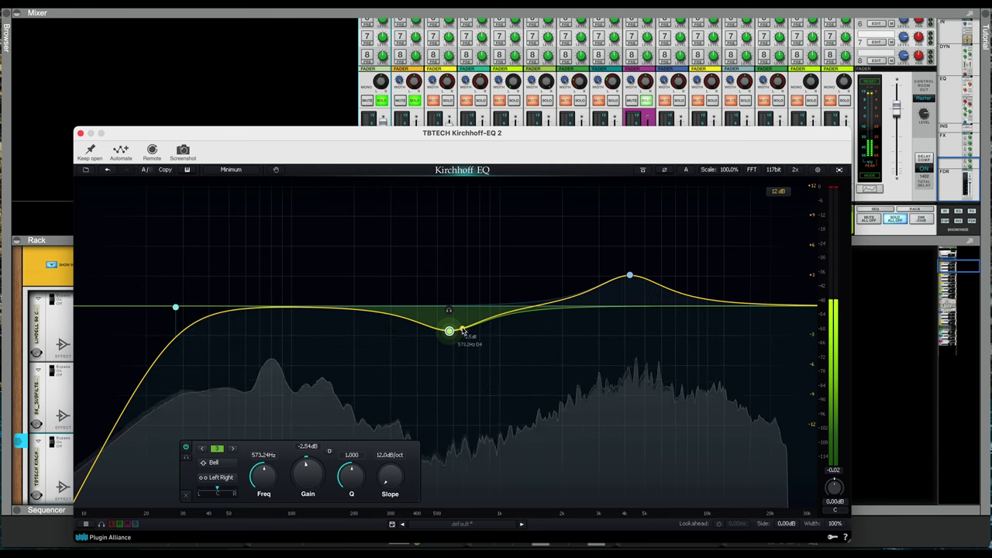
left_click(896, 219)
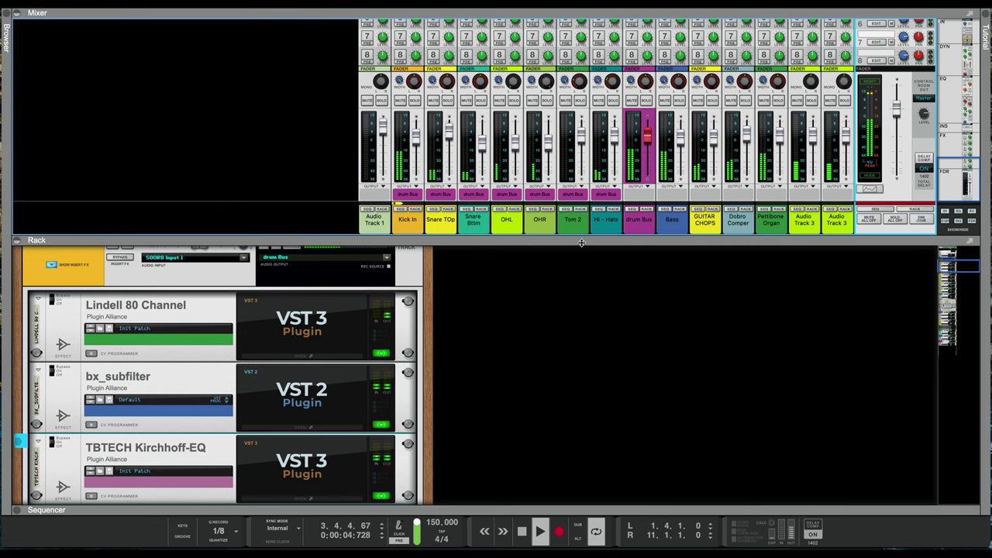
- Enlarge the mixer and pan the two Audio Track 3 channels to opposite sides, the first to about -44
left_click_drag(581, 242, 583, 301)
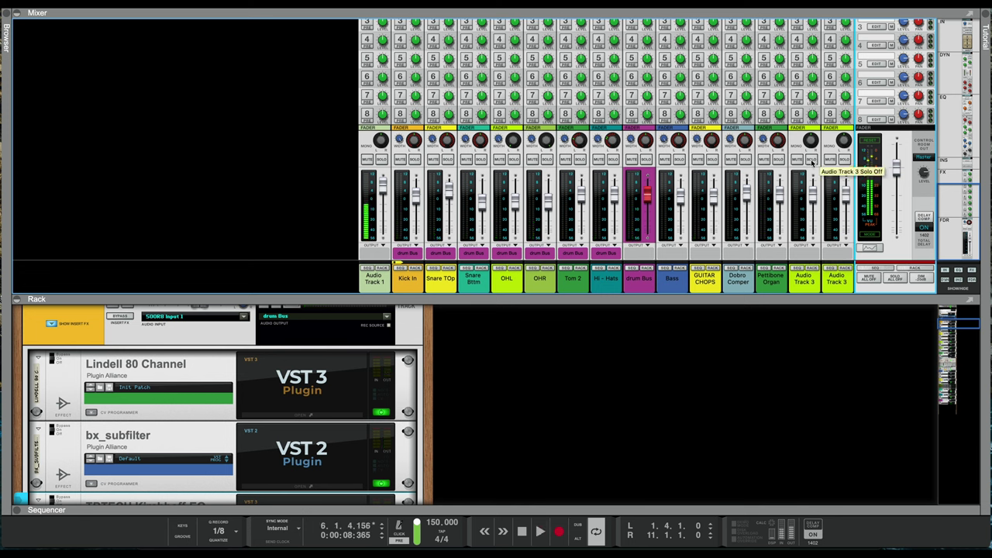
left_click(805, 284)
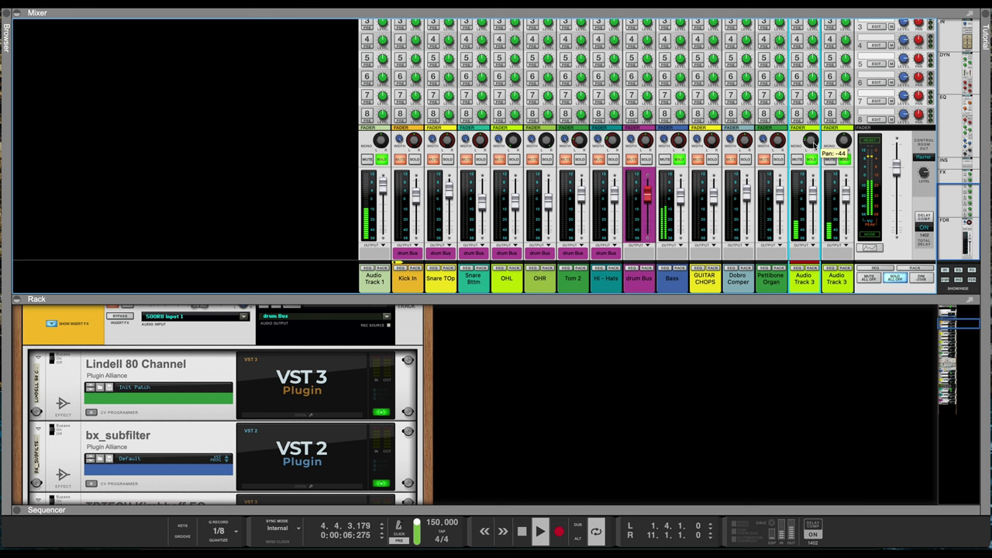
left_click_drag(838, 147, 853, 137)
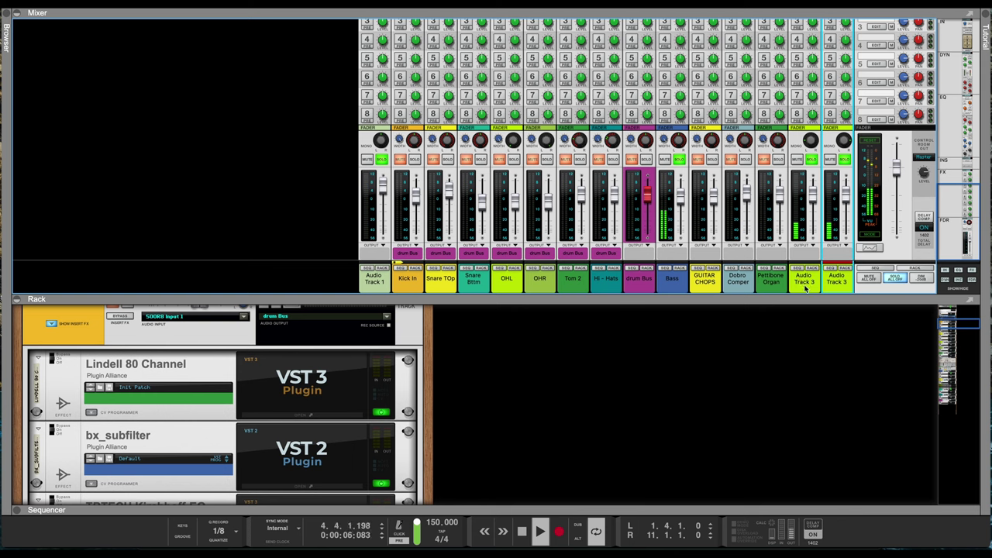
- Route both Audio Track 3 channels to a new output bus and name it STUCK BUSA
left_click(805, 289)
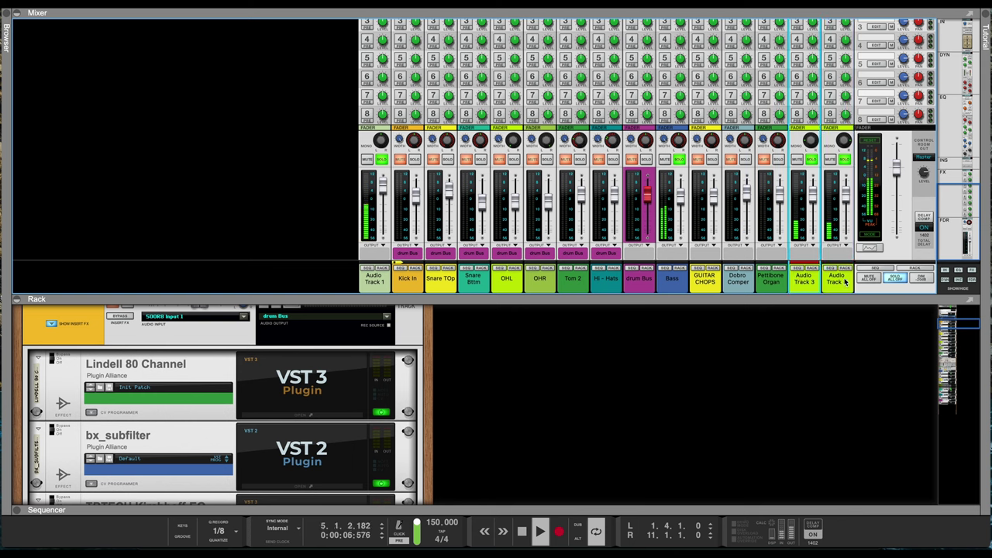
right_click(851, 287)
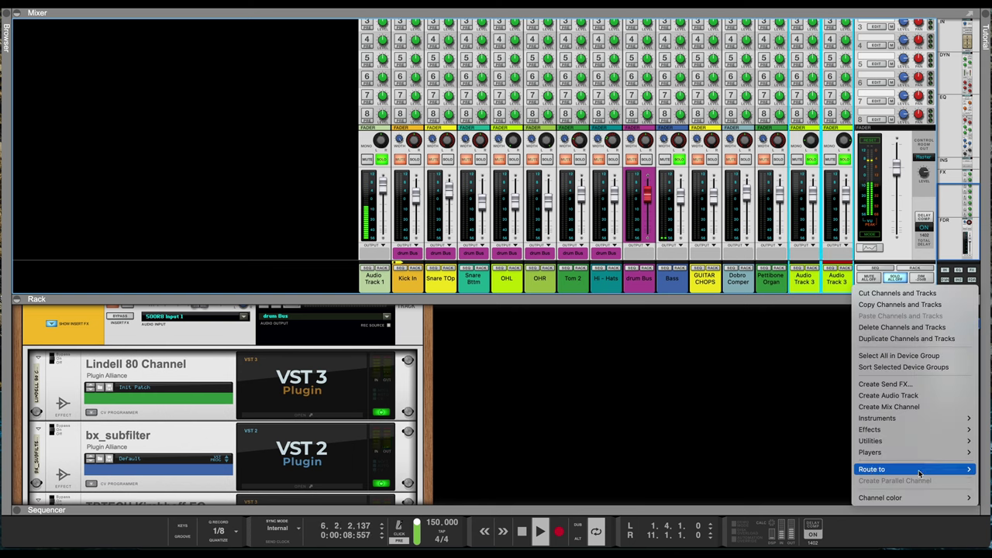
mouse_move(899, 469)
left_click(814, 469)
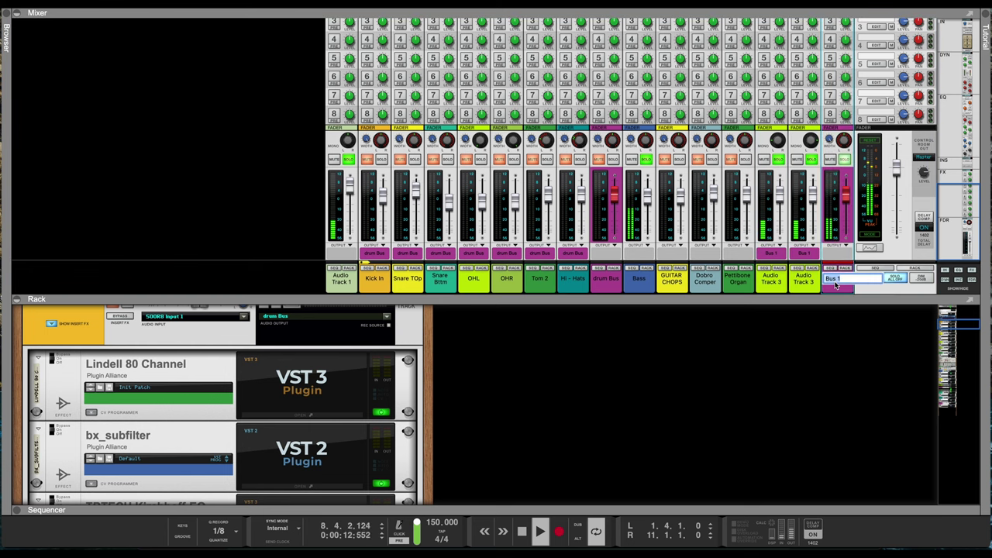
type("STUCK")
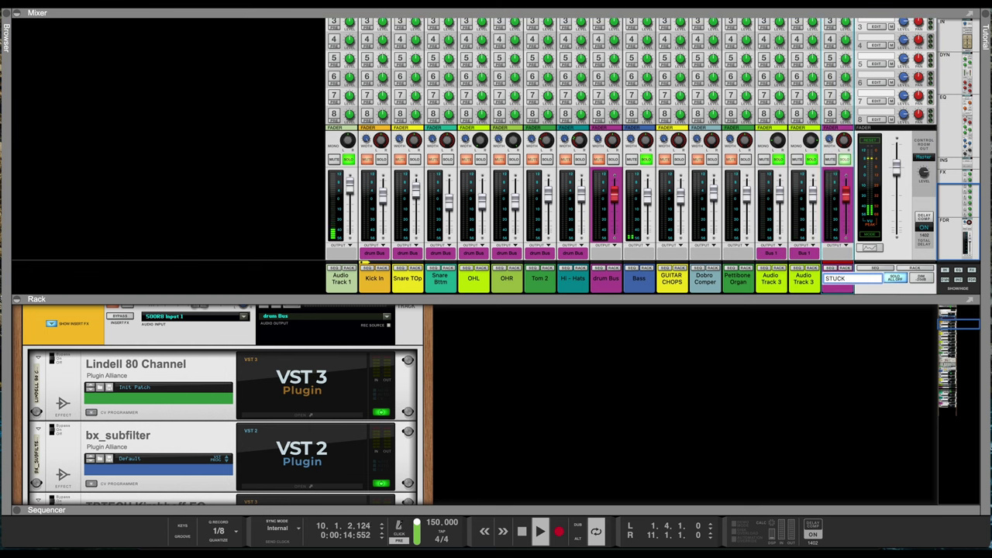
type(" BUSA")
key("Return")
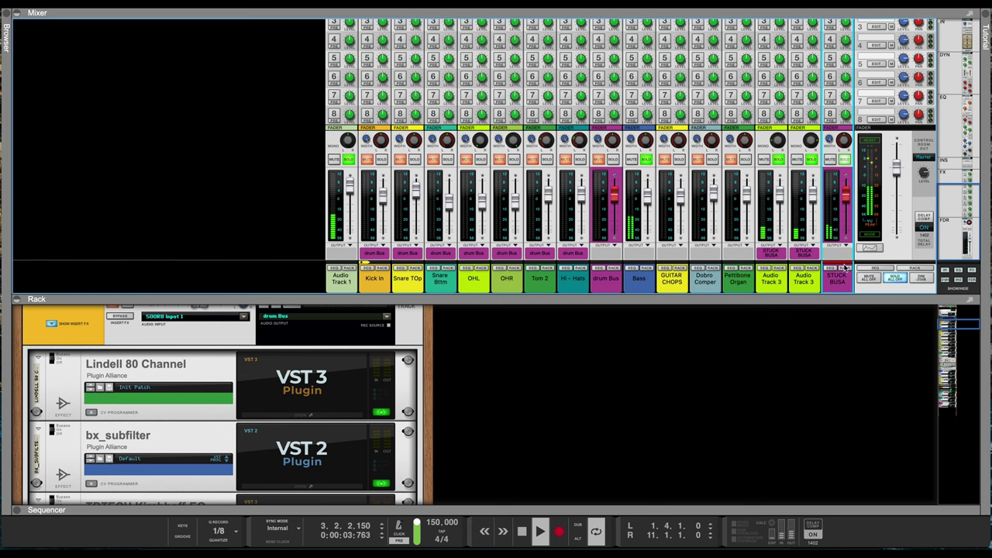
- Add a Lindell 80 Channel insert effect to the STUCK BUSA channel
scroll(150, 333, "down", 10)
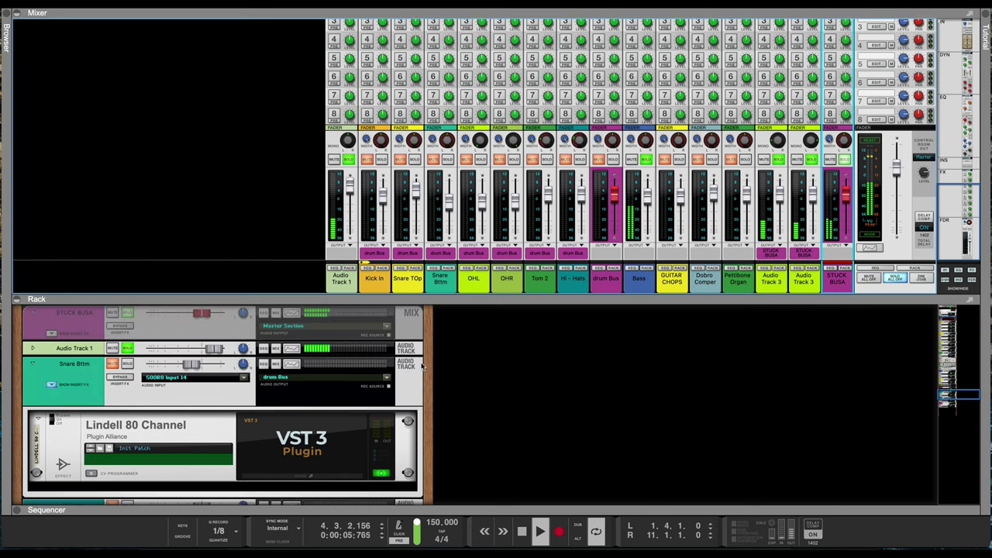
right_click(160, 330)
mouse_move(186, 316)
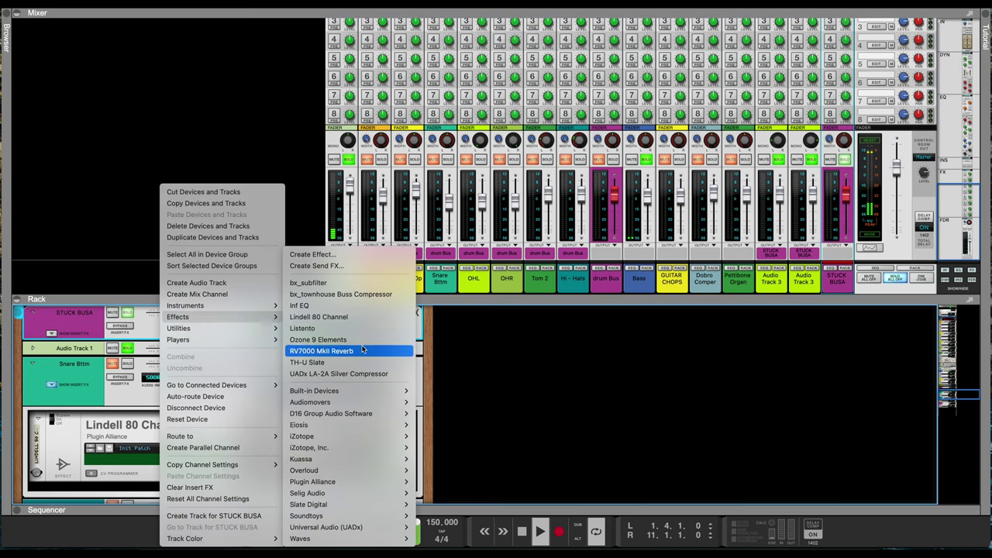
left_click(349, 316)
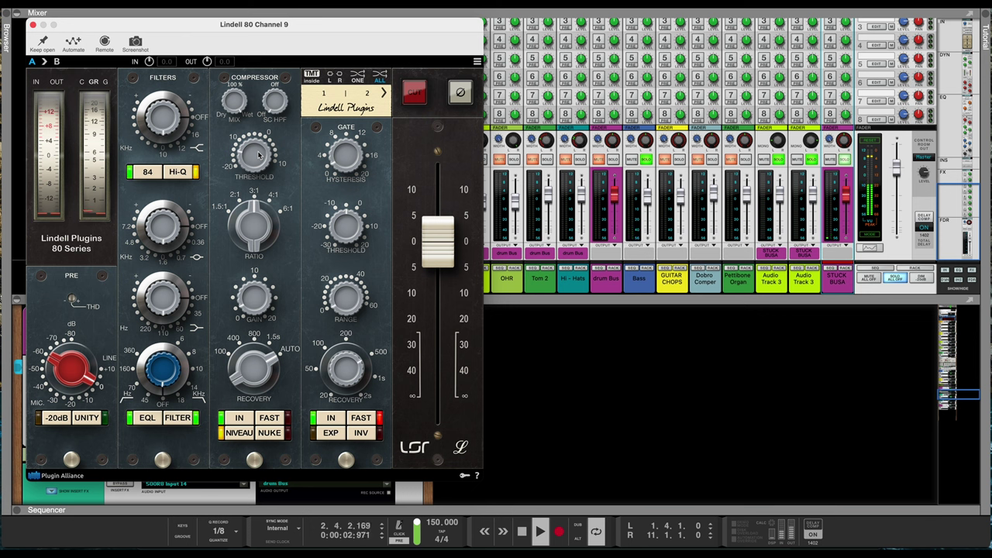
- Adjust the compressor threshold and the low and midrange EQ bands of STUCK BUSA's Lindell 80 Channel while it plays
left_click_drag(259, 155, 262, 160)
mouse_move(169, 306)
left_mouse_down()
mouse_move(171, 277)
mouse_move(168, 306)
left_mouse_up()
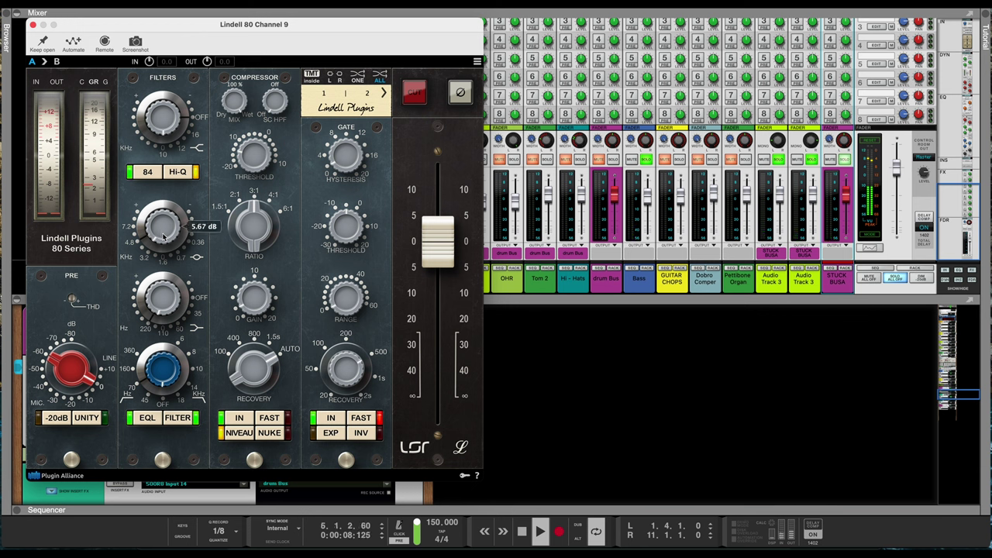
mouse_move(163, 236)
left_mouse_down()
mouse_move(168, 214)
mouse_move(163, 239)
left_mouse_up()
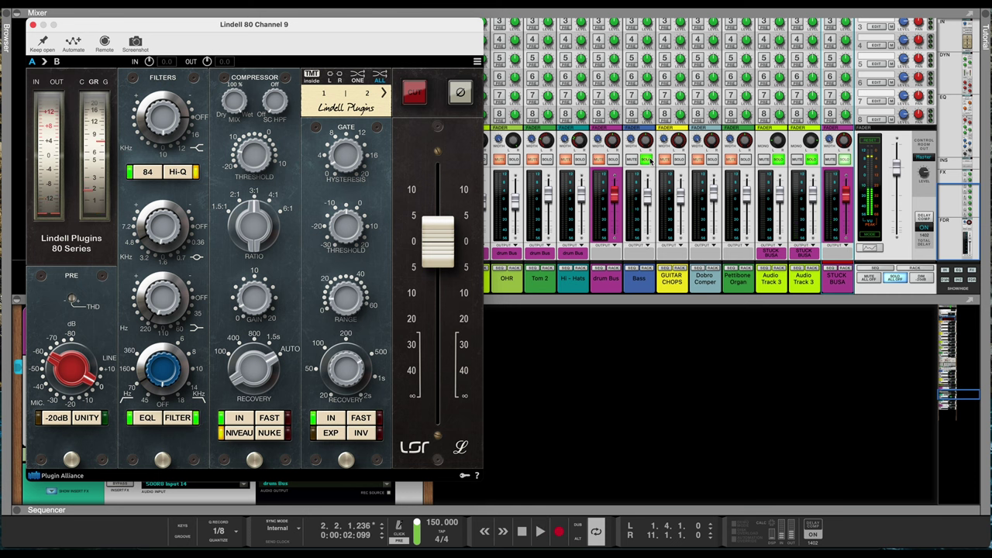
- Take Bass and both Audio Track 3 channels out of solo and clear all remaining solos
left_click(649, 159)
left_click(812, 159)
left_click(778, 159)
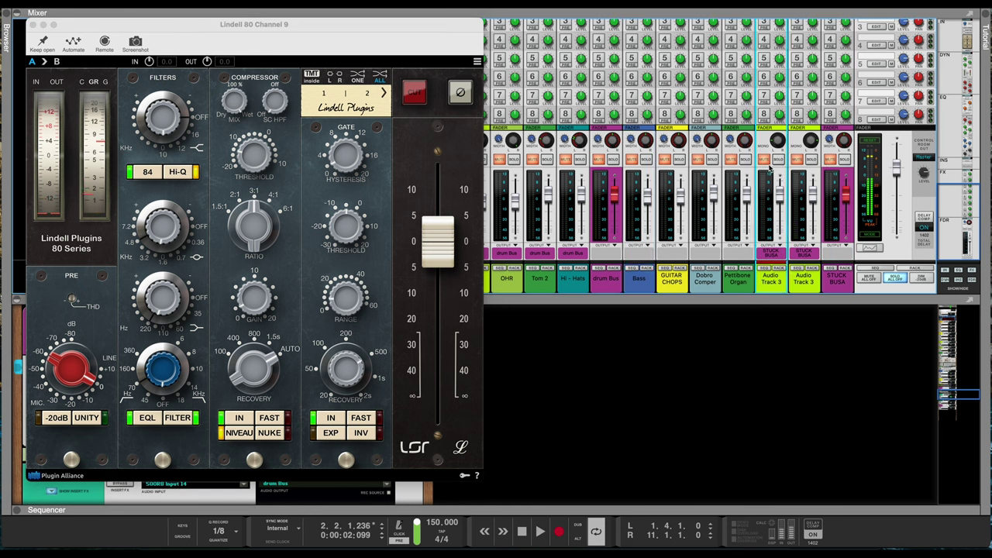
left_click(897, 282)
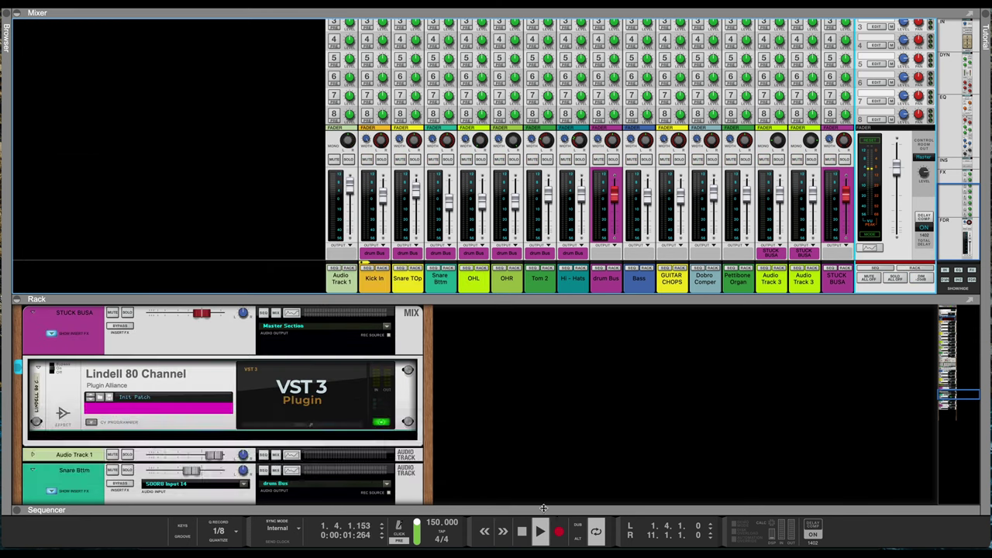
- Expand the sequencer and look over the arrangement's drum, Dobro Comper and organ tracks during playback
double_click(542, 509)
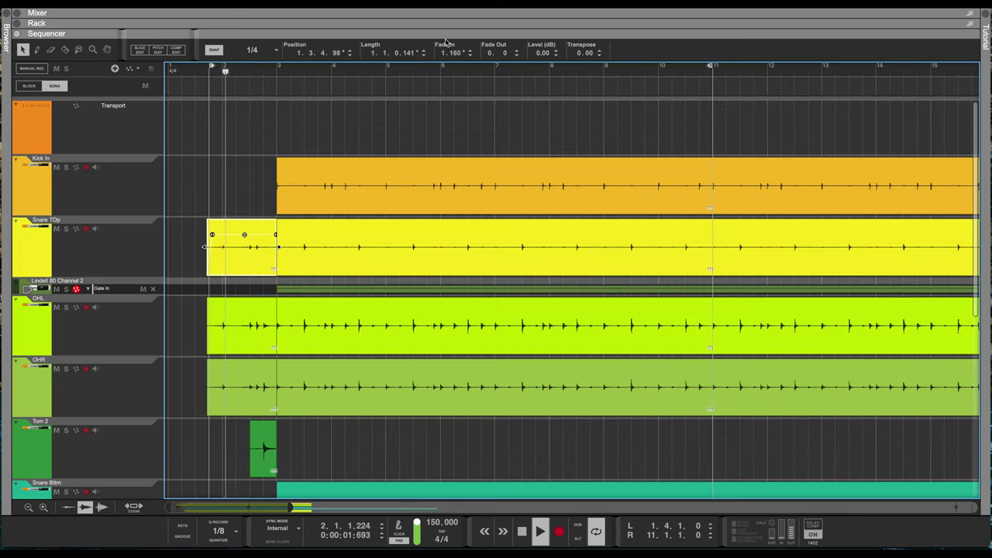
scroll(561, 270, "down", 1)
scroll(561, 269, "down", 2)
scroll(411, 263, "down", 3)
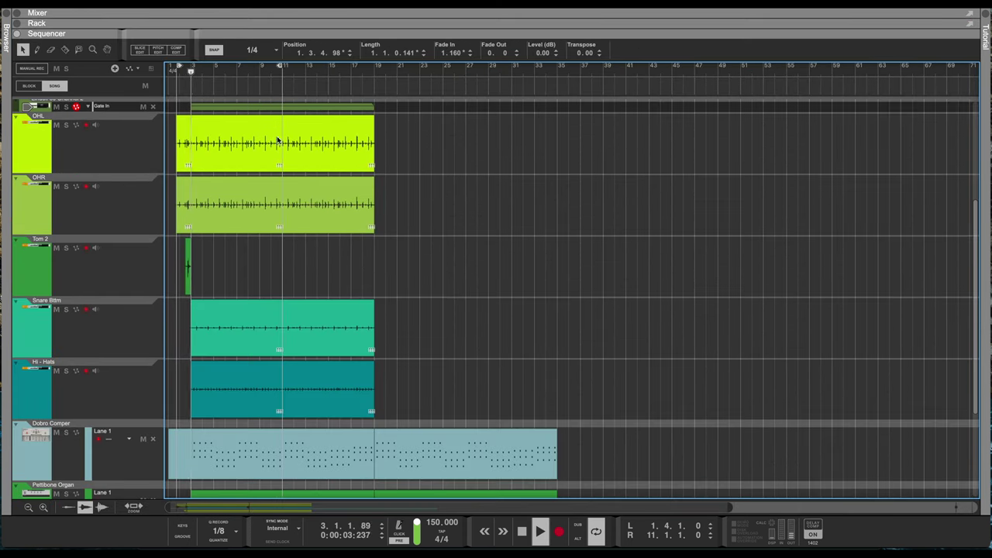
- Return to the mixer and rack and look over the insert devices of Bass, GUITAR CHOPS and STUCK BUSA
key("F5")
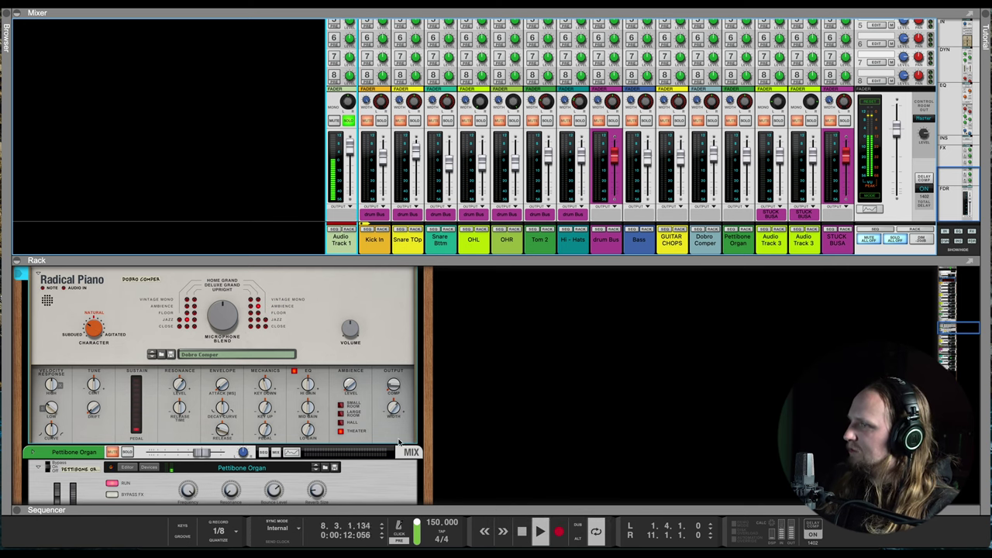
scroll(399, 441, "up", 10)
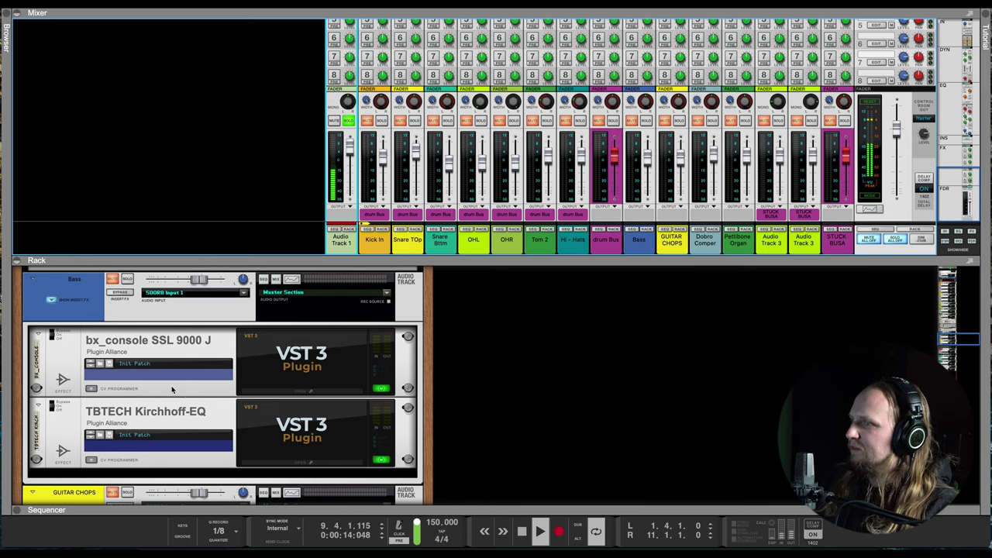
scroll(172, 390, "down", 3)
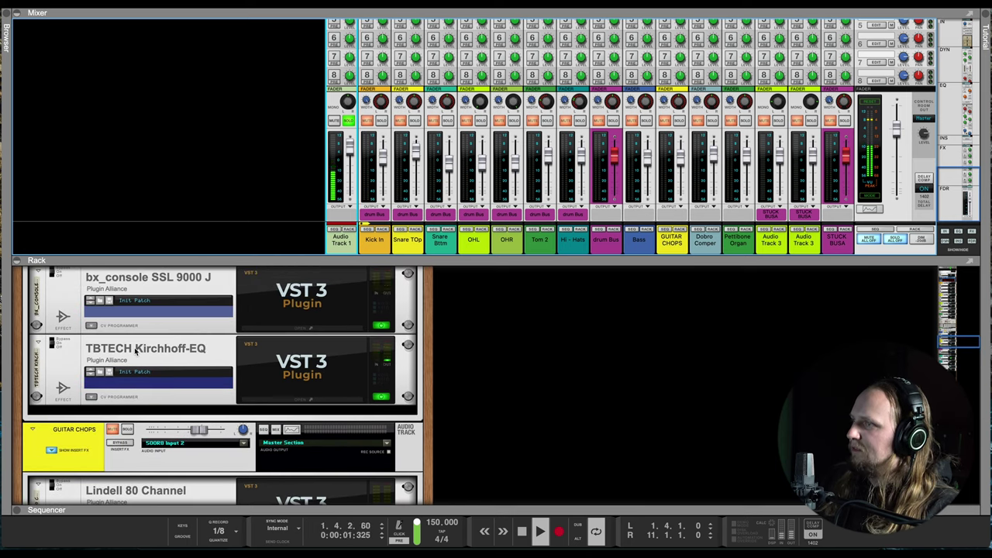
scroll(135, 352, "up", 1)
scroll(257, 392, "down", 2)
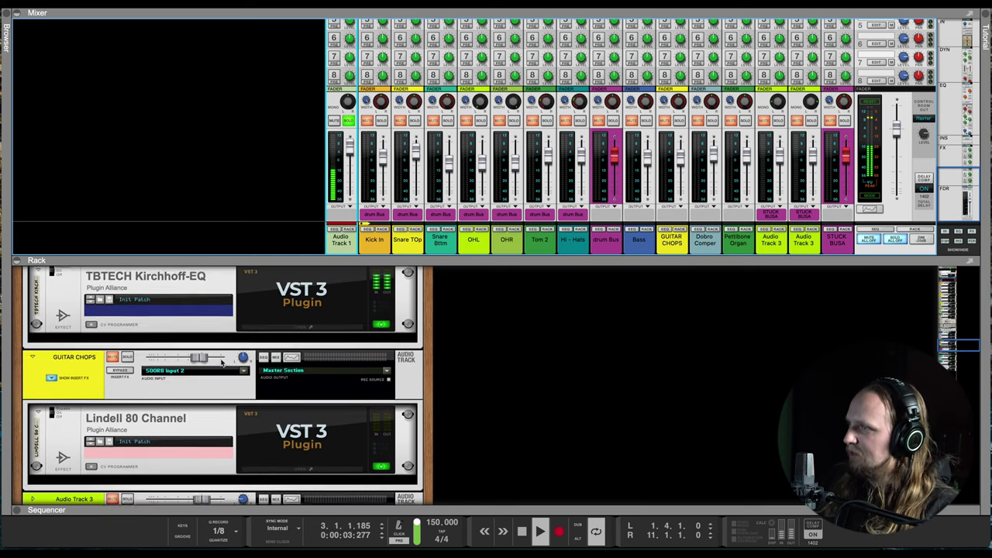
scroll(222, 362, "up", 1)
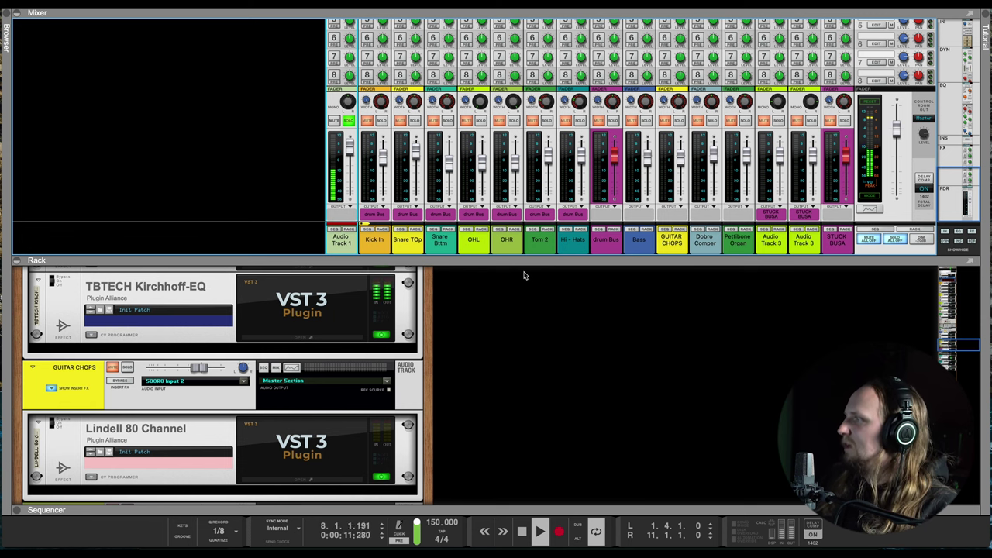
left_click_drag(527, 260, 344, 115)
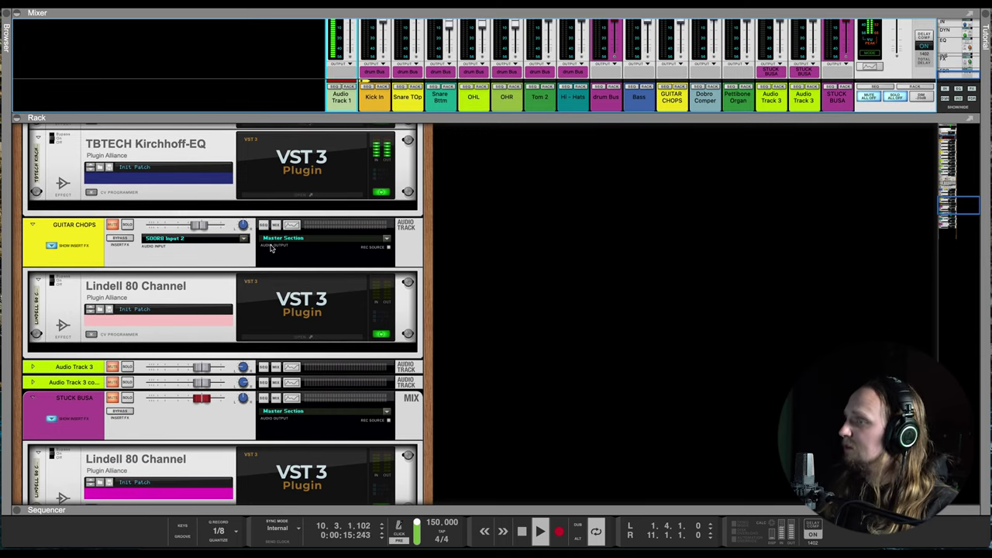